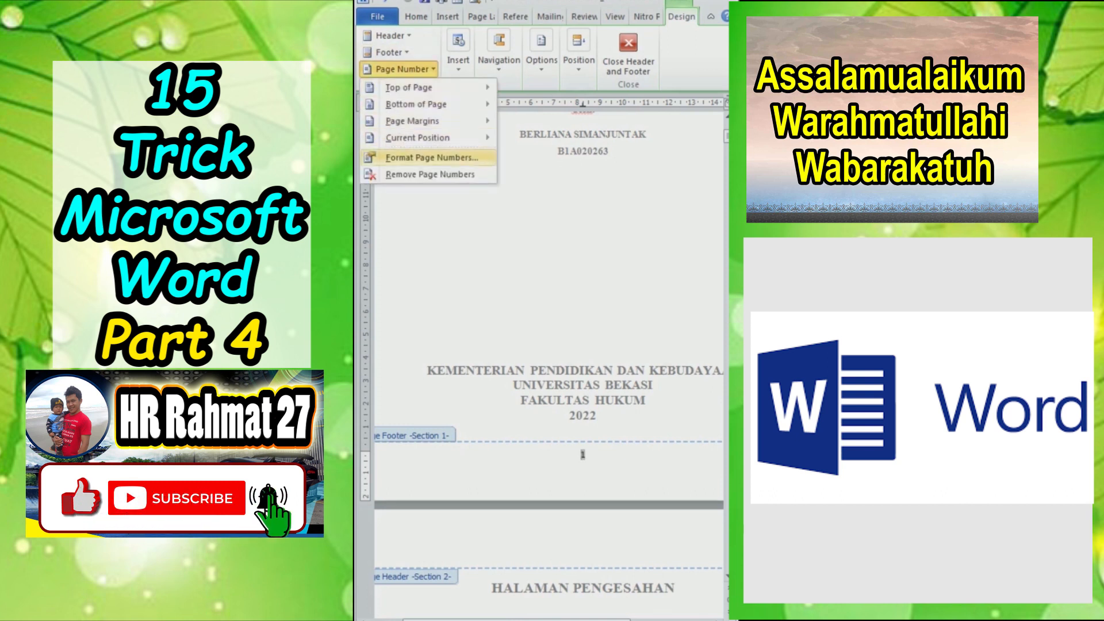
Step: Set the page numbering to start at 10, close the footer and check the number on the cover page
{"action": "left_click", "coordinate": [431, 157]}
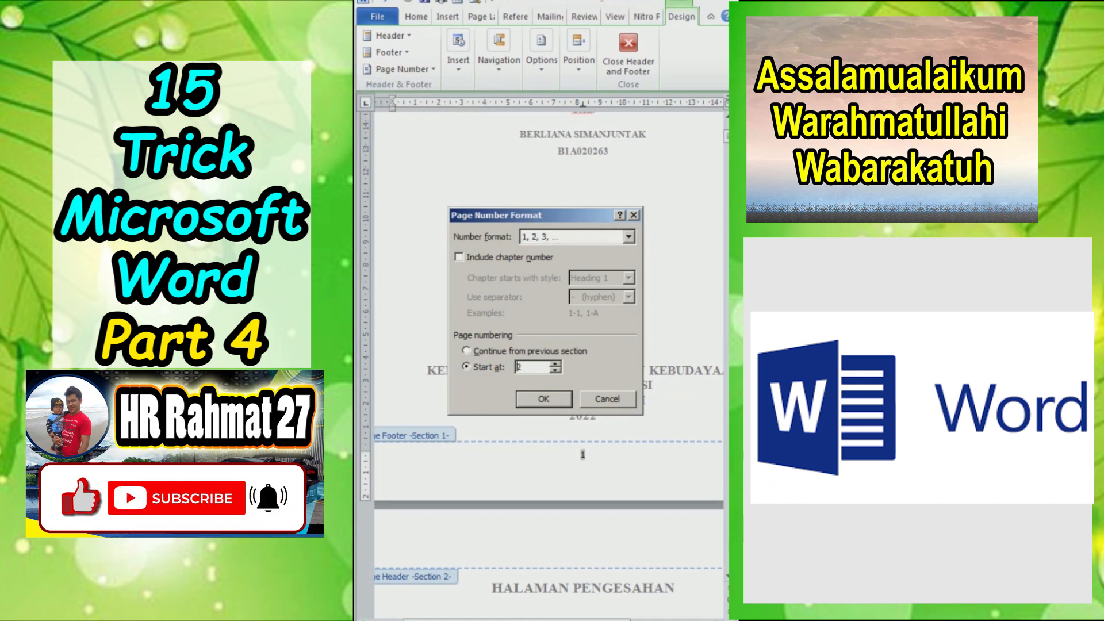
{"action": "type", "text": "10"}
{"action": "key", "text": "Return"}
{"action": "key", "text": "Escape"}
{"action": "scroll", "coordinate": [549, 362], "scroll_direction": "down", "scroll_amount": 2}
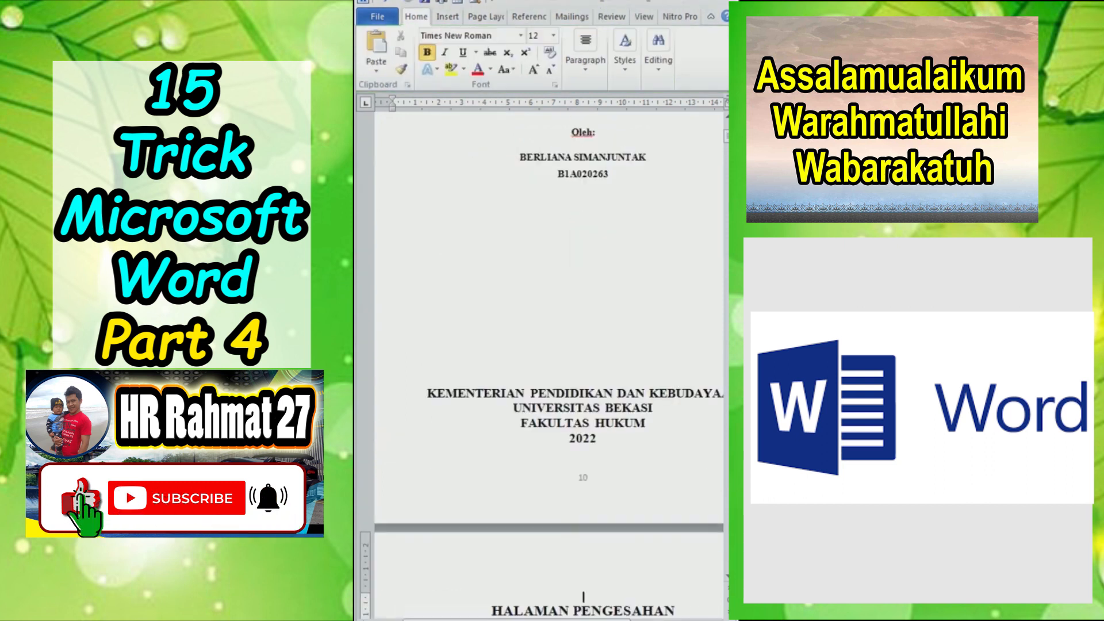
{"action": "scroll", "coordinate": [549, 363], "scroll_direction": "up", "scroll_amount": 5}
{"action": "scroll", "coordinate": [549, 363], "scroll_direction": "down", "scroll_amount": 3}
{"action": "scroll", "coordinate": [548, 362], "scroll_direction": "down", "scroll_amount": 4}
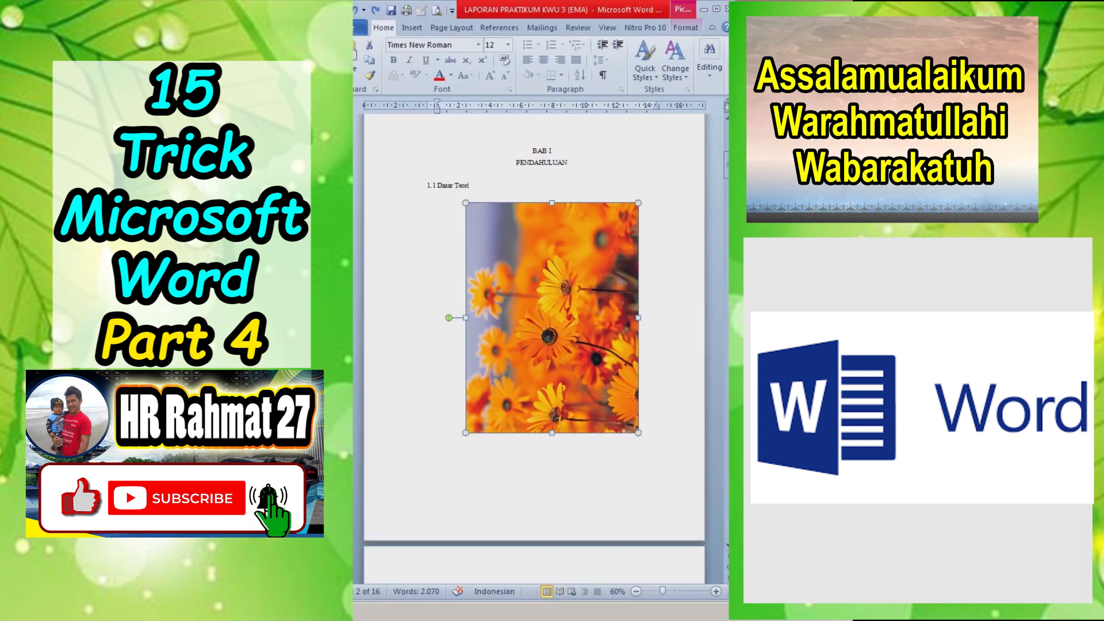
Step: Rotate the sideways flower picture under the 1.1 Dasar Teori heading 90° to the right so it stands upright
{"action": "left_click", "coordinate": [686, 28]}
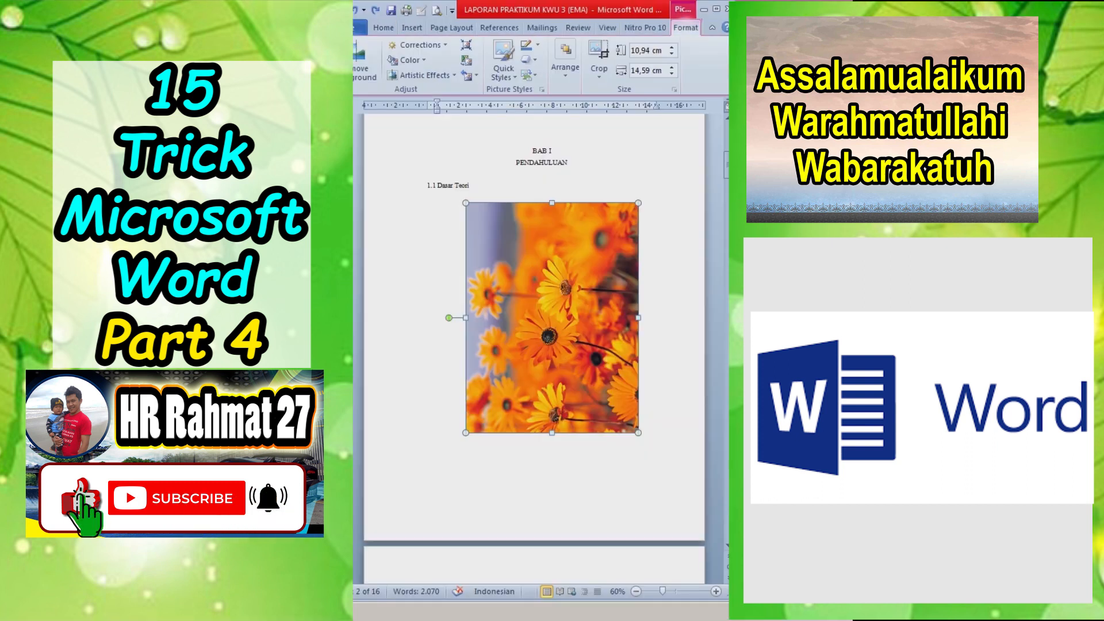
{"action": "left_click", "coordinate": [565, 61]}
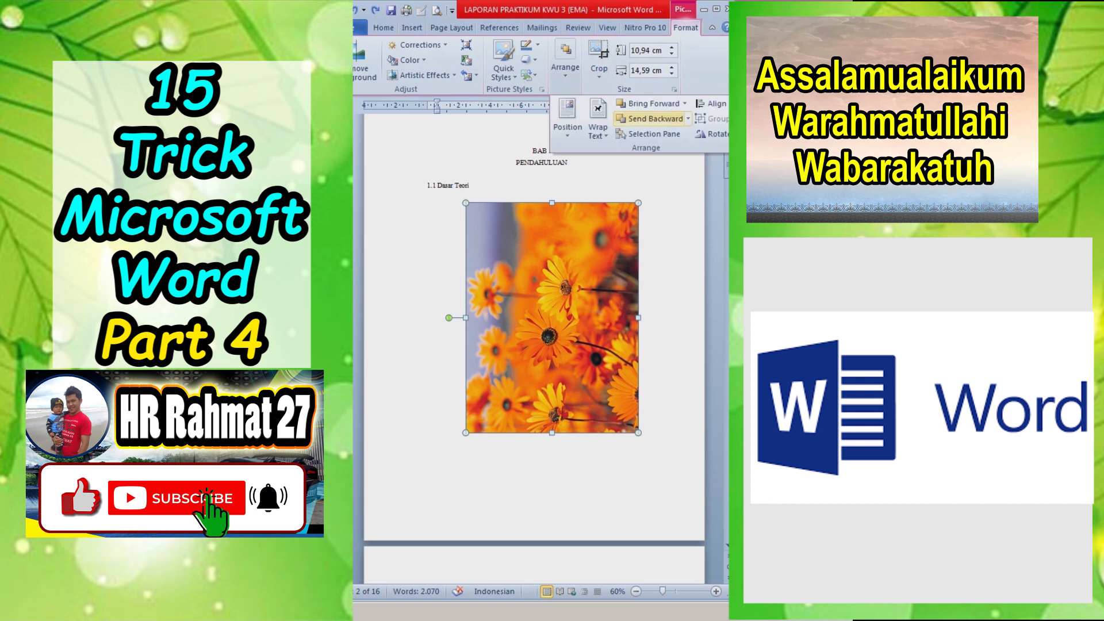
{"action": "left_click", "coordinate": [712, 133]}
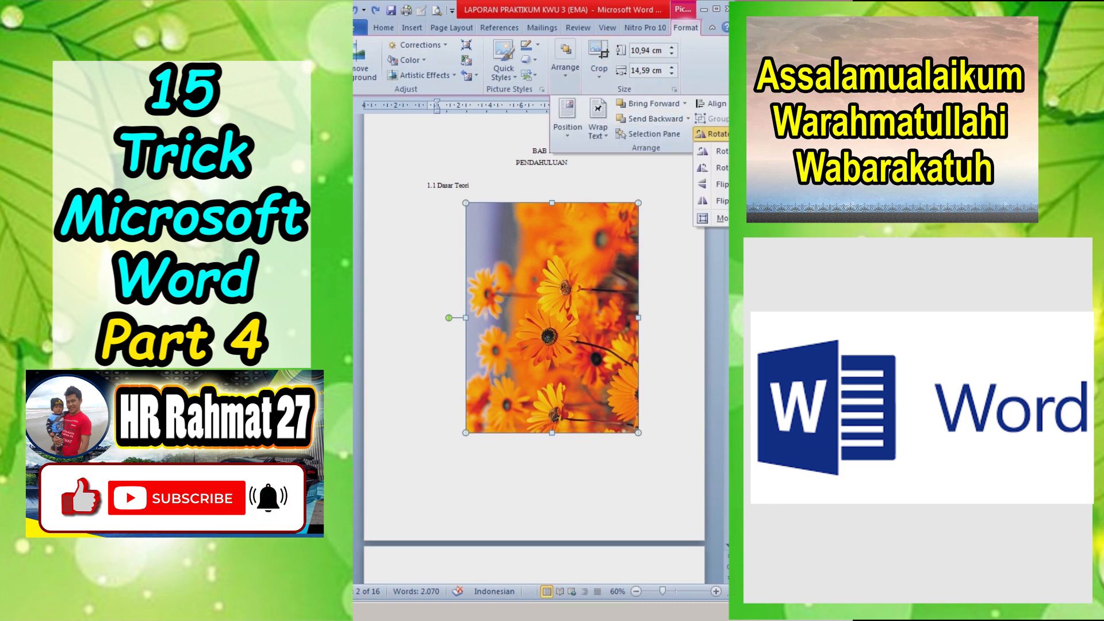
{"action": "left_click", "coordinate": [719, 151]}
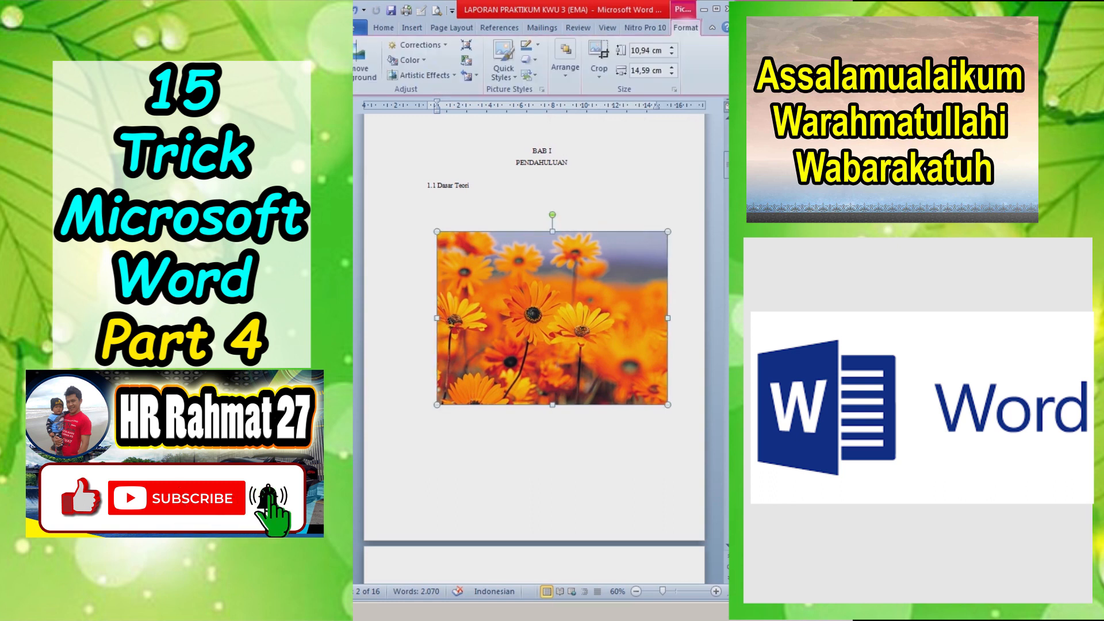
Step: Recolor the flower picture with the Dark Blue, Text color 2 Dark variation and deselect it
{"action": "scroll", "coordinate": [541, 345], "scroll_direction": "up", "scroll_amount": 1}
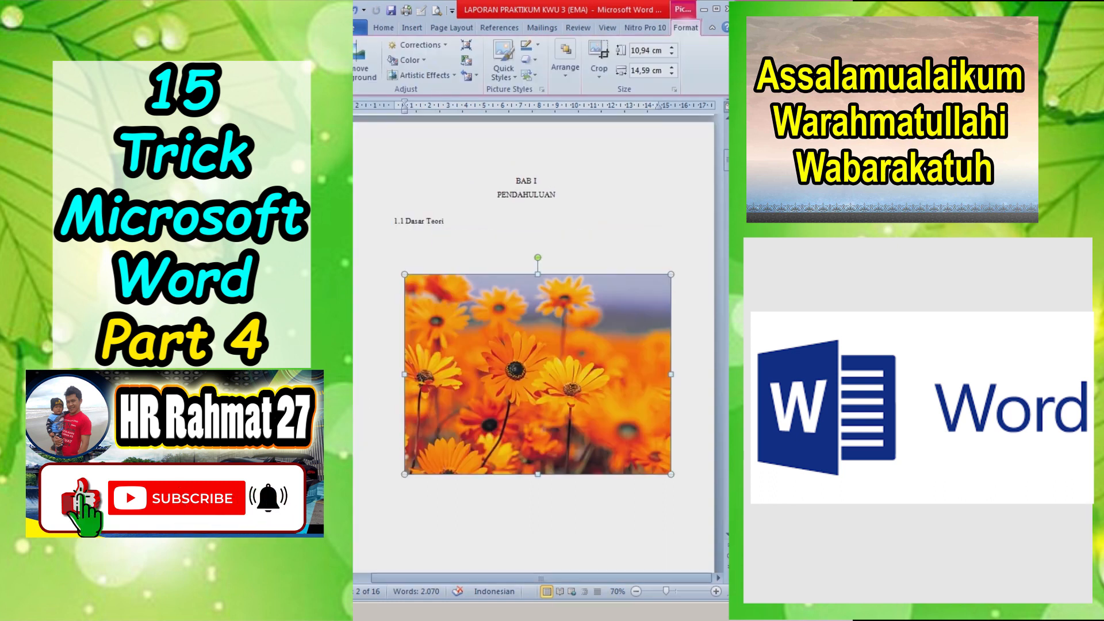
{"action": "left_click_drag", "start_coordinate": [327, 311], "coordinate": [355, 310]}
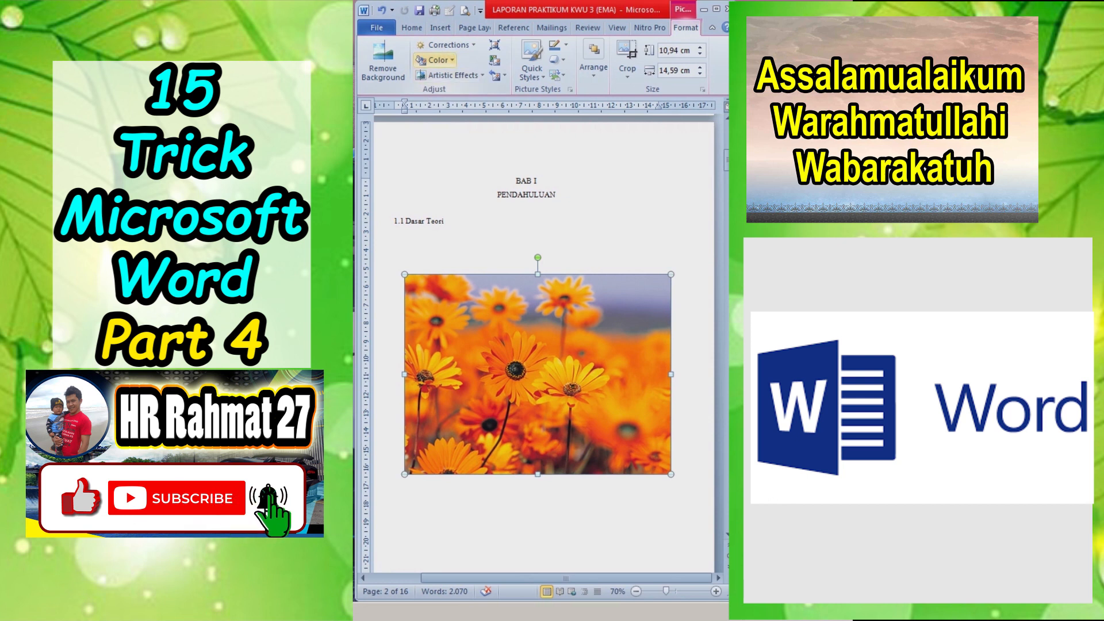
{"action": "left_click", "coordinate": [435, 60]}
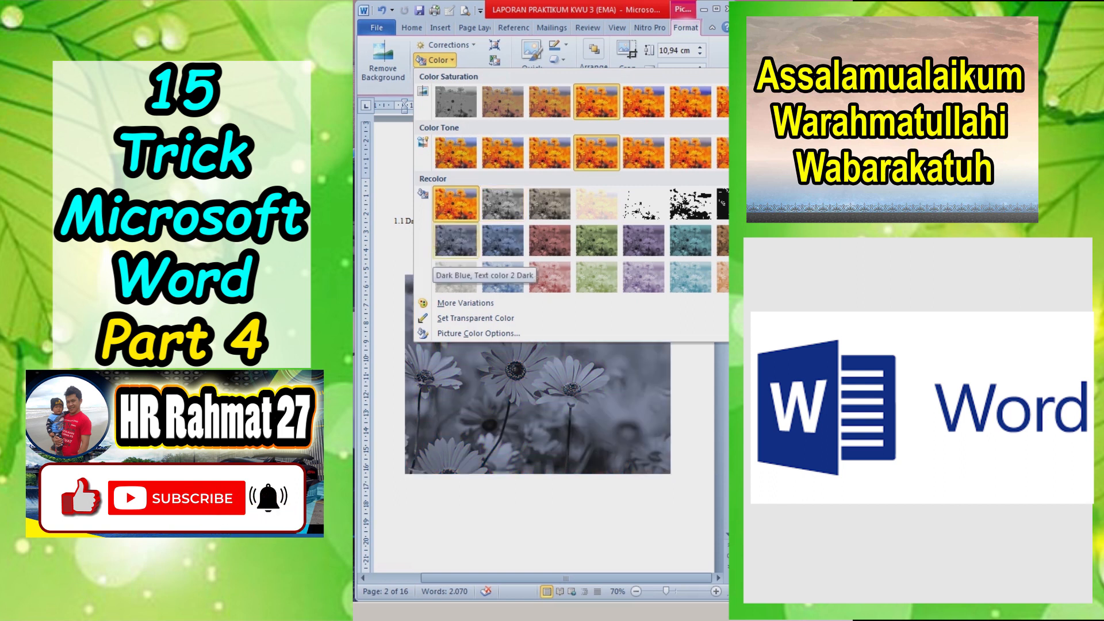
{"action": "left_click", "coordinate": [456, 241]}
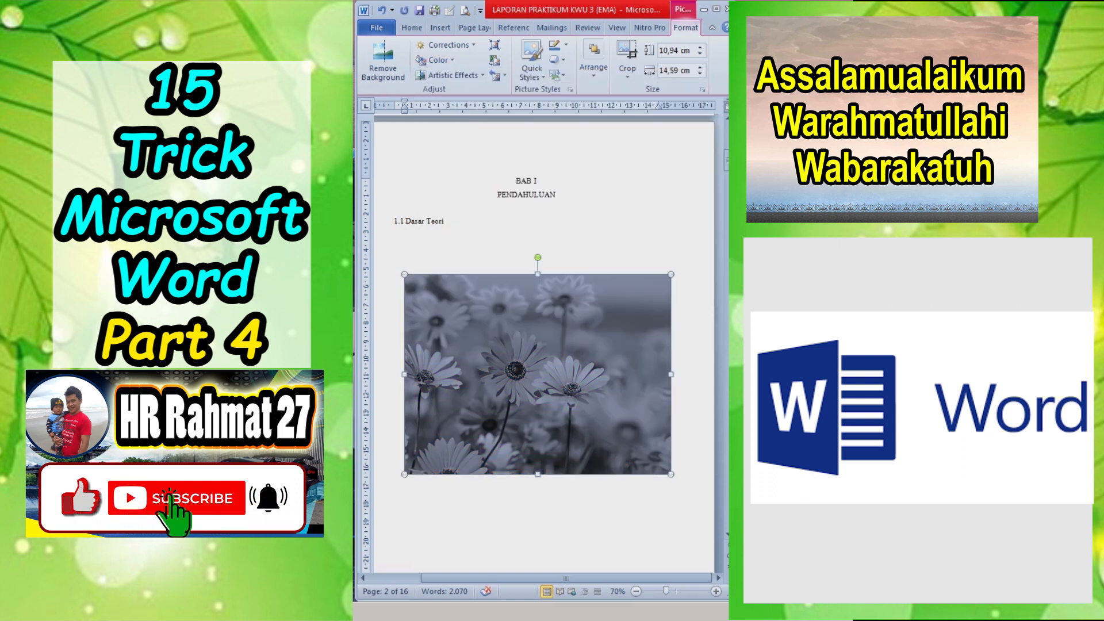
{"action": "left_click", "coordinate": [498, 247]}
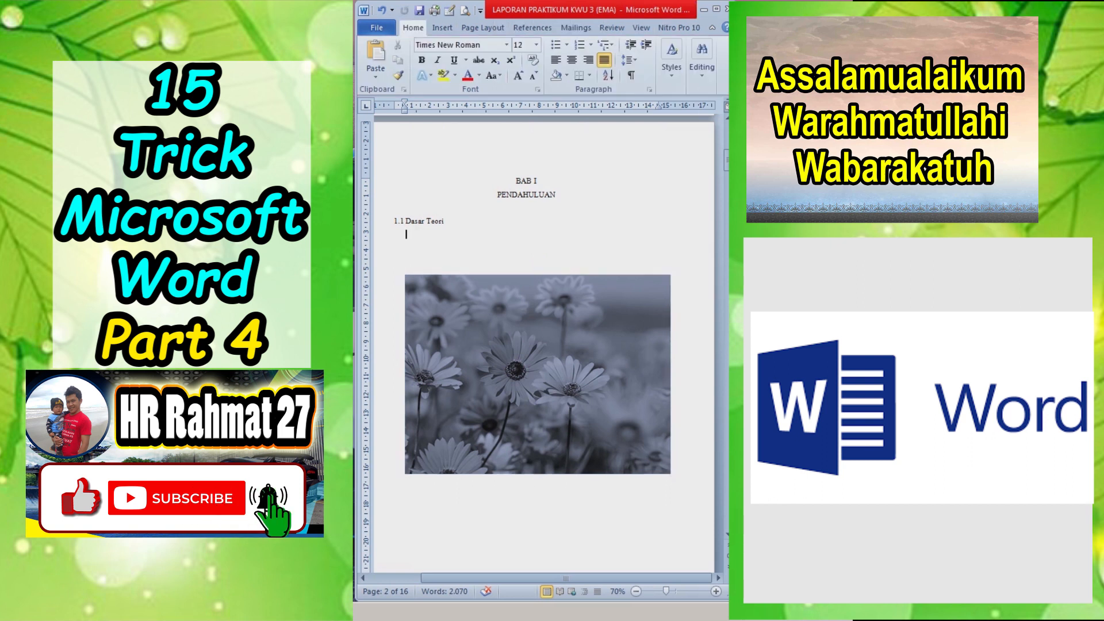
Step: Undo the flower picture's dark blue recolor, redo it, and undo it again
{"action": "scroll", "coordinate": [538, 299], "scroll_direction": "down", "scroll_amount": 2}
{"action": "left_click", "coordinate": [538, 299]}
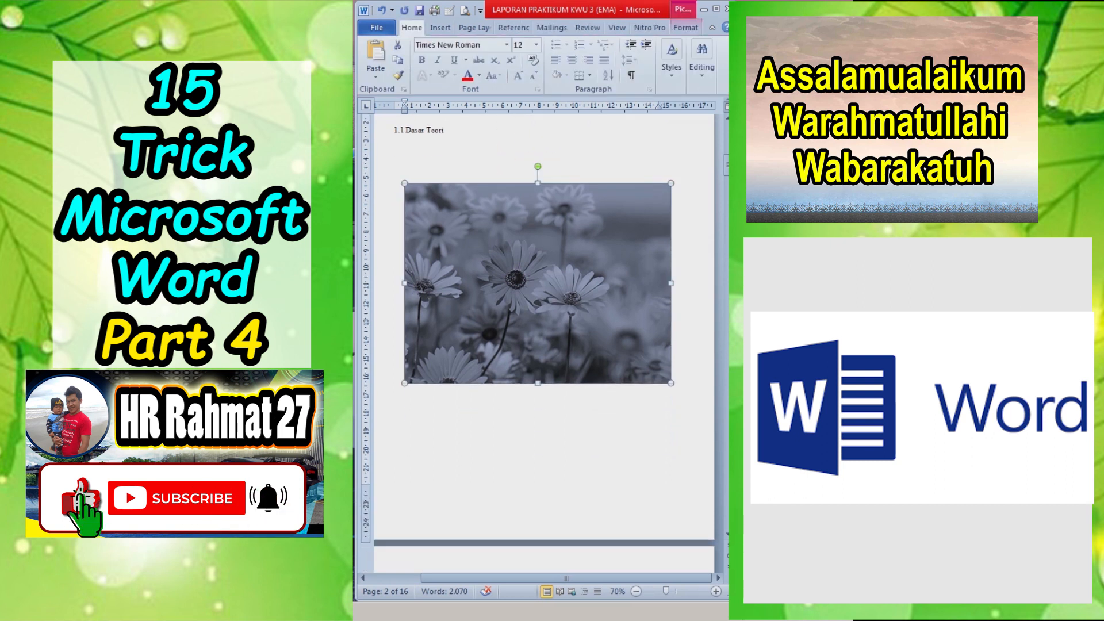
{"action": "left_click", "coordinate": [382, 9]}
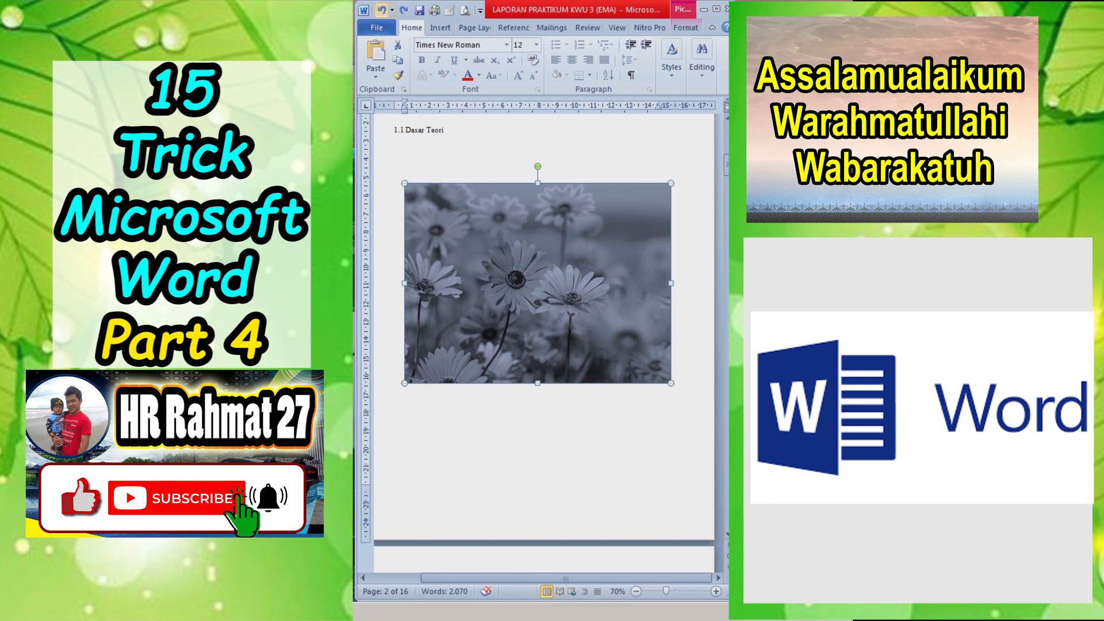
{"action": "left_click", "coordinate": [382, 10]}
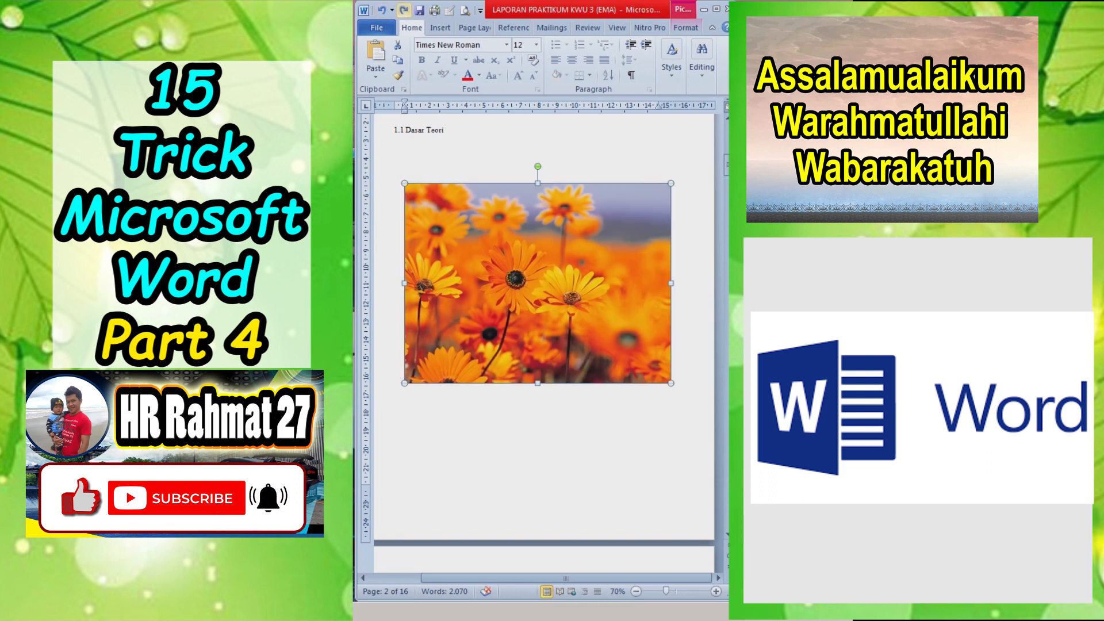
{"action": "left_click", "coordinate": [404, 10]}
{"action": "left_click", "coordinate": [382, 10]}
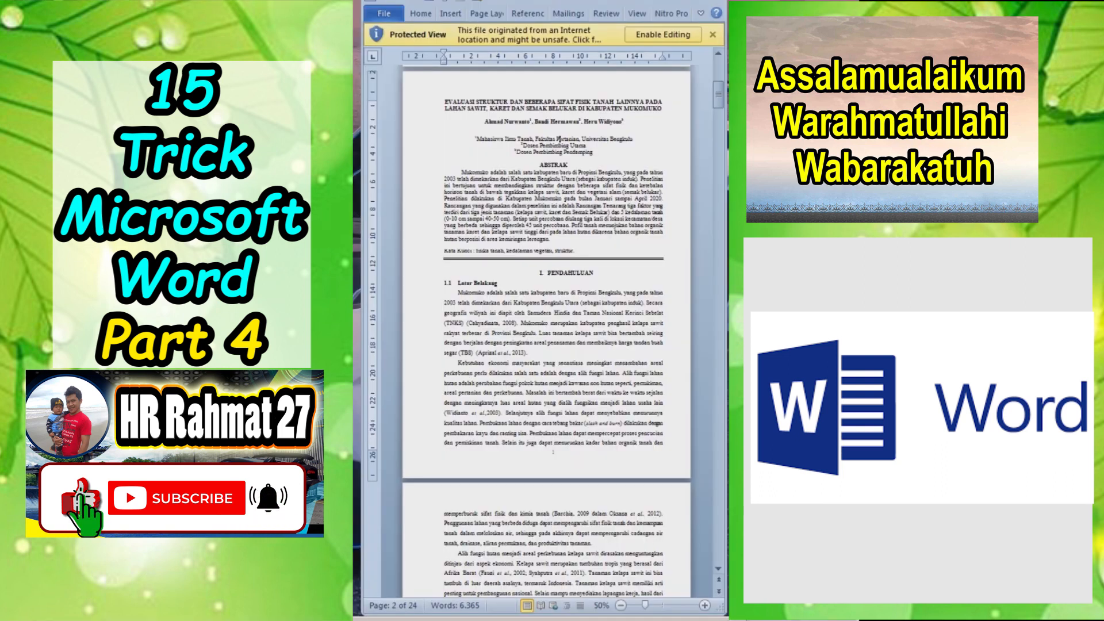
Step: Try to insert a new line after the first paragraph on page 4 of the protected document
{"action": "scroll", "coordinate": [554, 310], "scroll_direction": "down", "scroll_amount": 15}
{"action": "scroll", "coordinate": [547, 323], "scroll_direction": "down", "scroll_amount": 3}
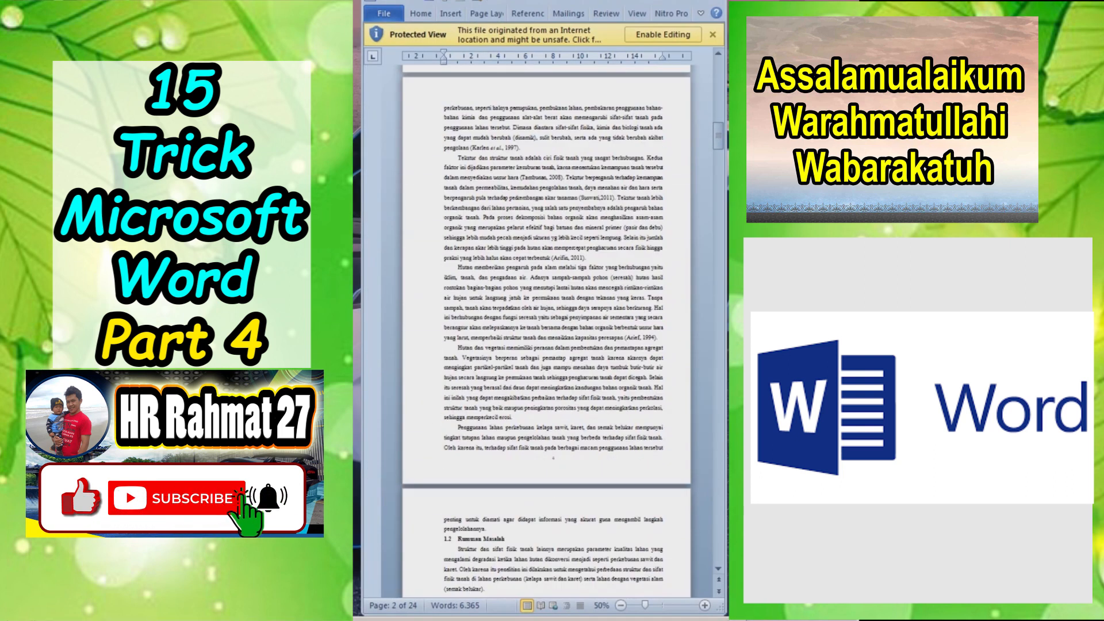
{"action": "left_click", "coordinate": [522, 144]}
{"action": "scroll", "coordinate": [521, 143], "scroll_direction": "up", "scroll_amount": 10}
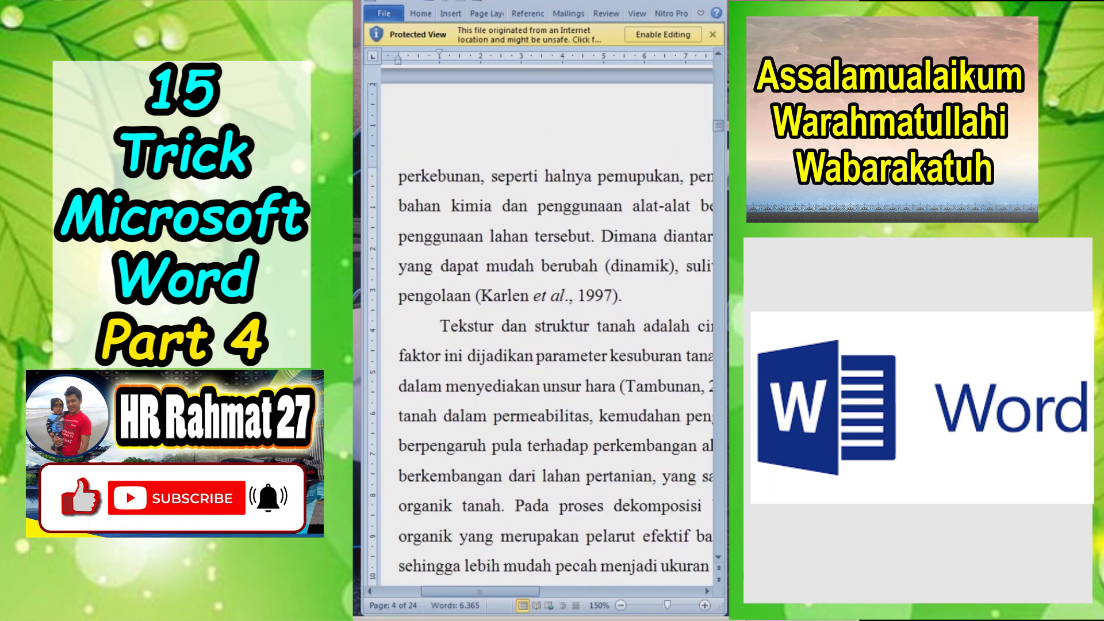
{"action": "key", "text": "Return"}
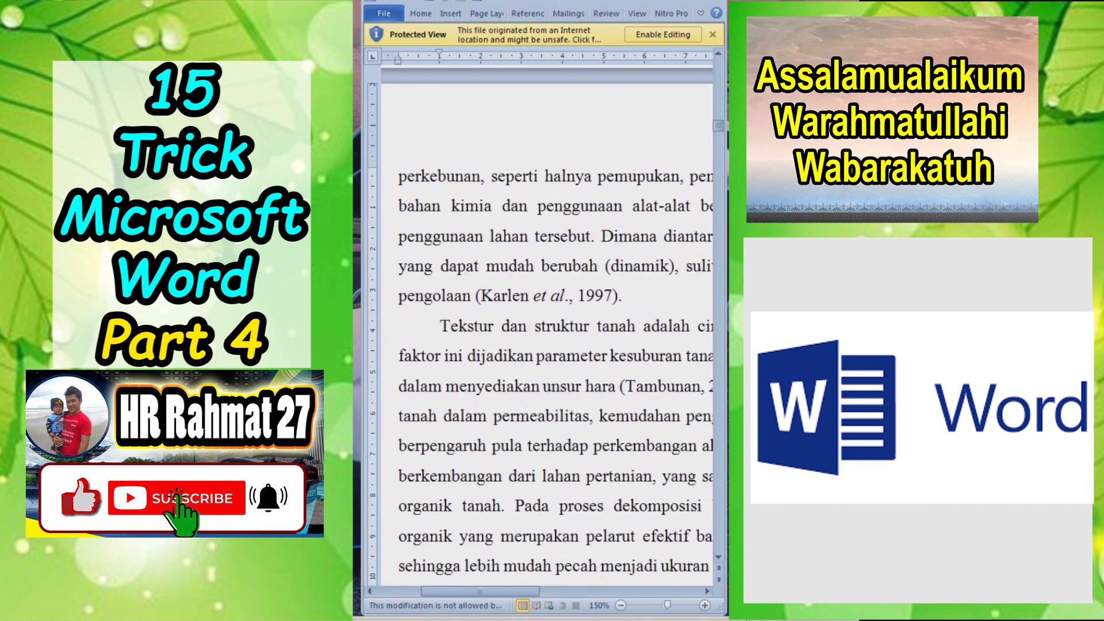
{"action": "scroll", "coordinate": [546, 322], "scroll_direction": "down", "scroll_amount": 2}
{"action": "scroll", "coordinate": [546, 322], "scroll_direction": "down", "scroll_amount": 7}
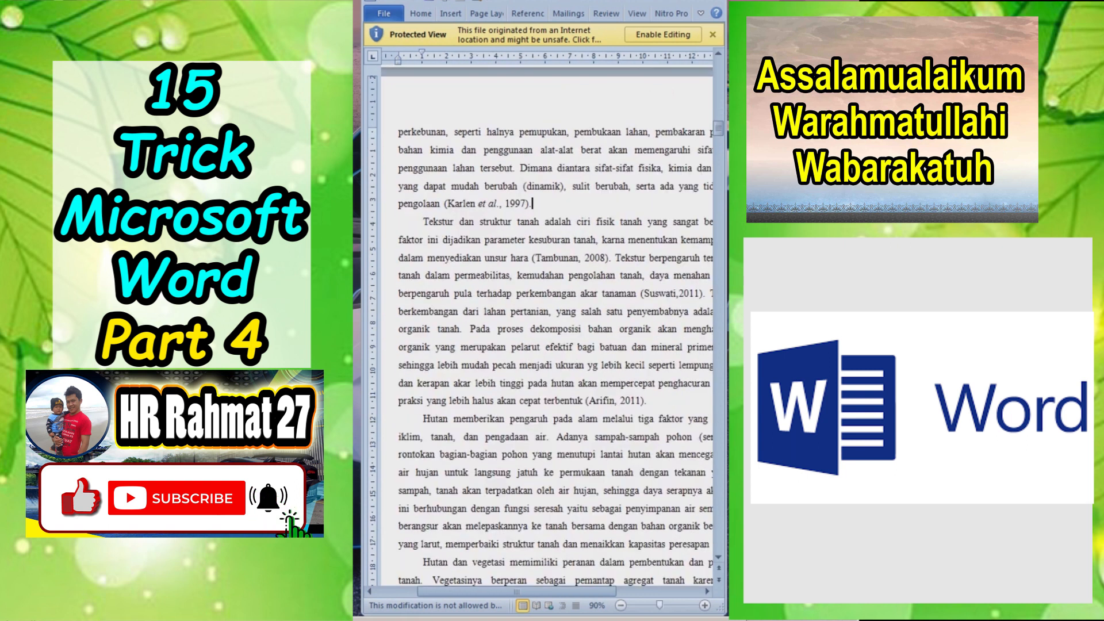
{"action": "scroll", "coordinate": [547, 323], "scroll_direction": "down", "scroll_amount": 1}
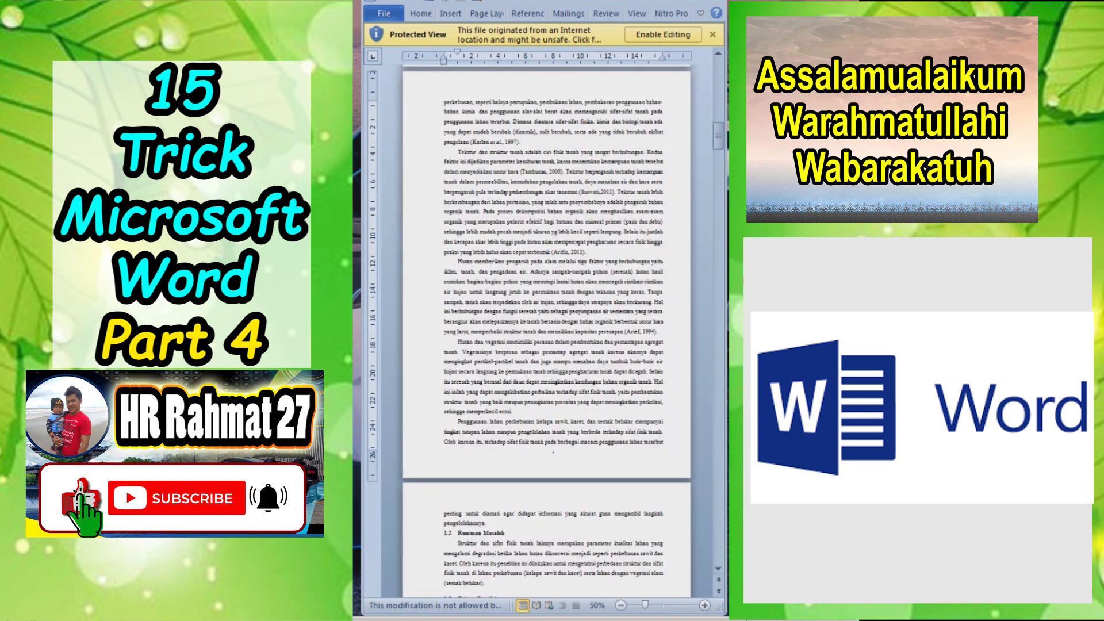
Step: Enable printing for the protected document from its print settings, then return to the document
{"action": "left_click", "coordinate": [384, 13]}
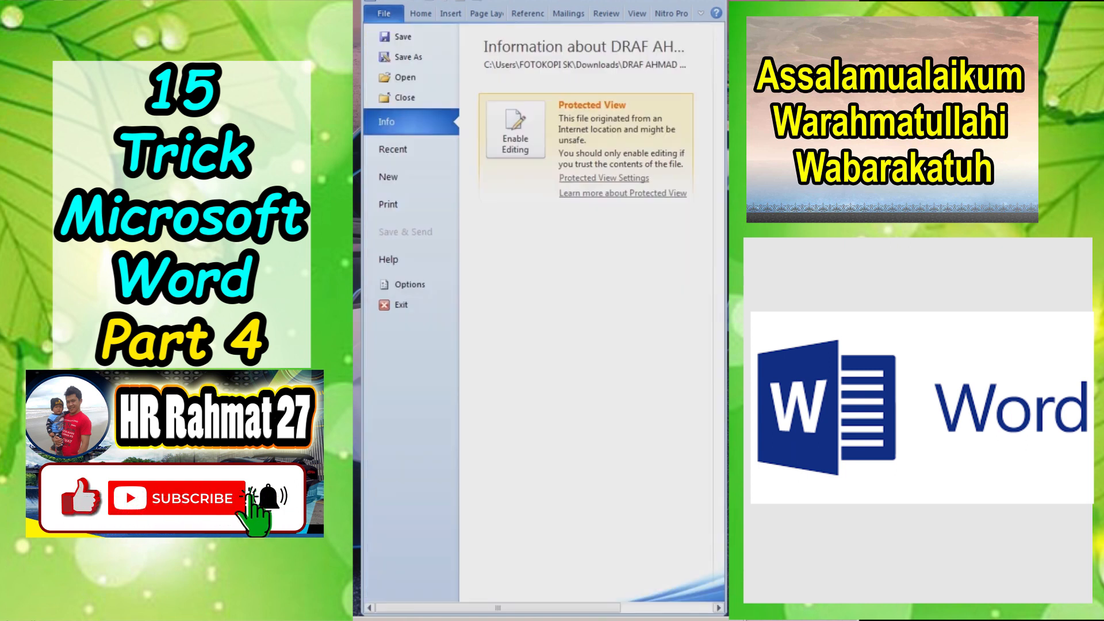
{"action": "left_click", "coordinate": [389, 205]}
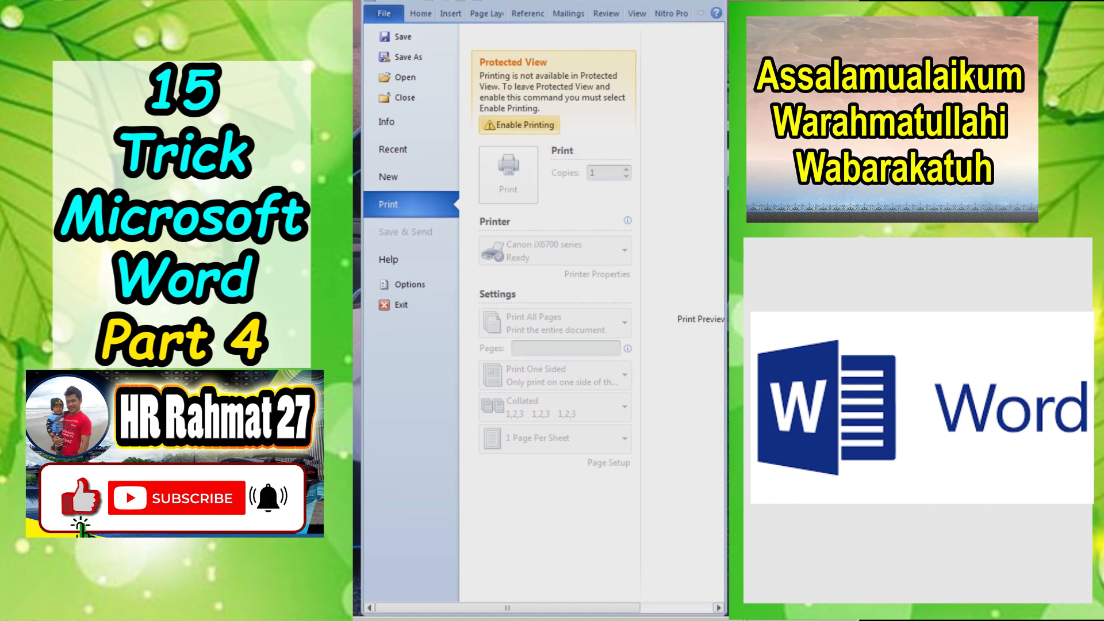
{"action": "left_click", "coordinate": [520, 125]}
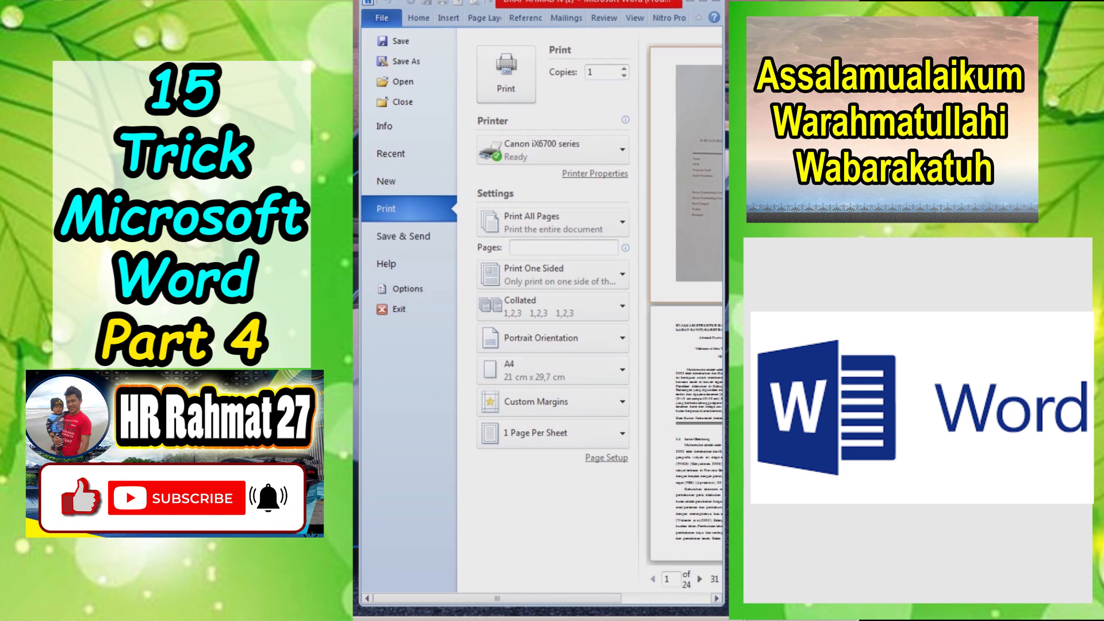
{"action": "left_click_drag", "start_coordinate": [498, 599], "coordinate": [561, 598]}
{"action": "key", "text": "Escape"}
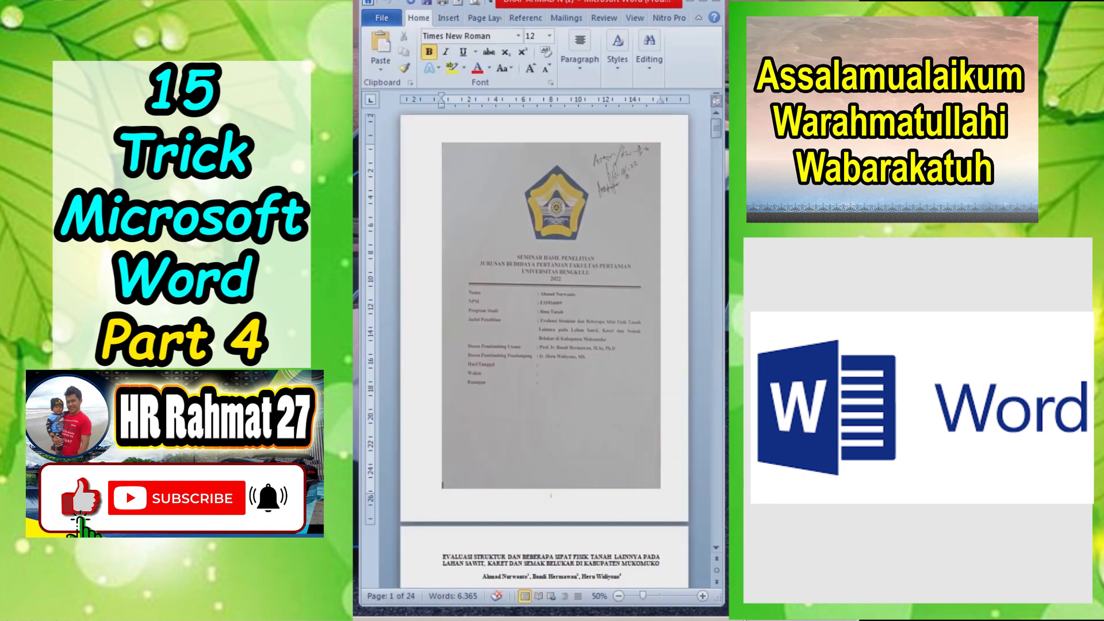
Step: Enter the test text DFDFDFDFSSDASA on the blank line above the ABSTRAK heading
{"action": "scroll", "coordinate": [543, 345], "scroll_direction": "down", "scroll_amount": 5}
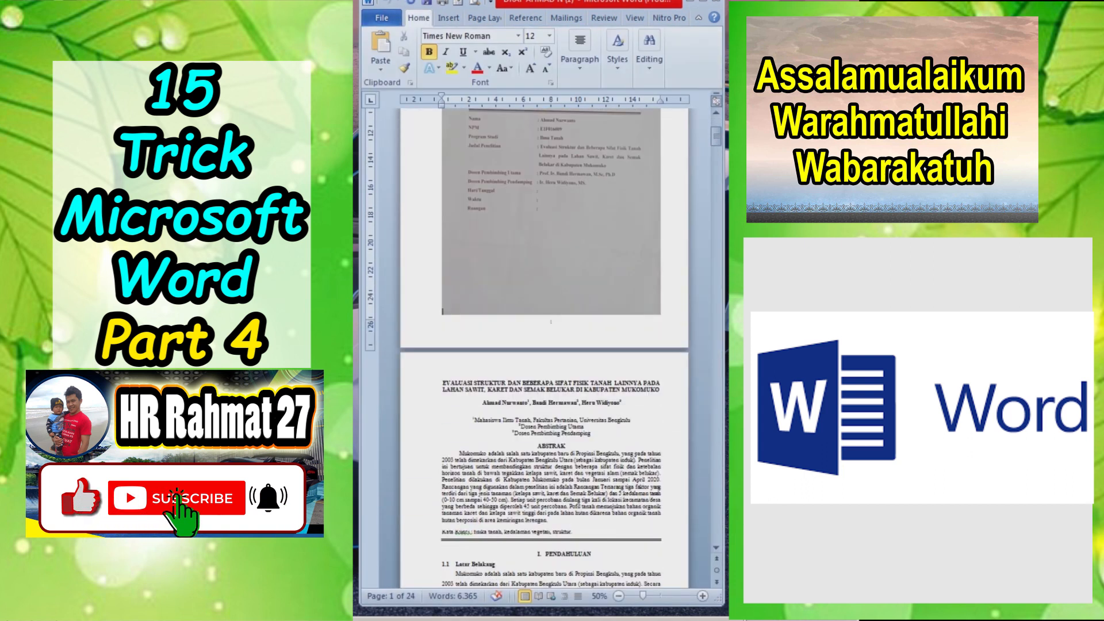
{"action": "scroll", "coordinate": [543, 345], "scroll_direction": "up", "scroll_amount": 7, "text": "ctrl"}
{"action": "scroll", "coordinate": [544, 345], "scroll_direction": "up", "scroll_amount": 5, "text": "ctrl"}
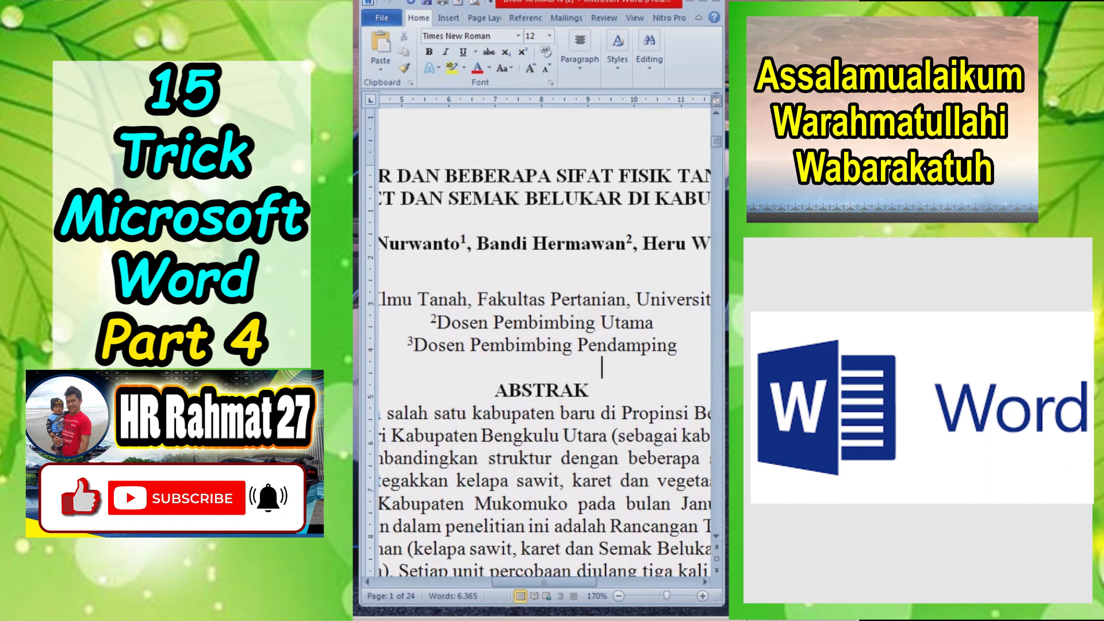
{"action": "type", "text": "DFDFDFDF"}
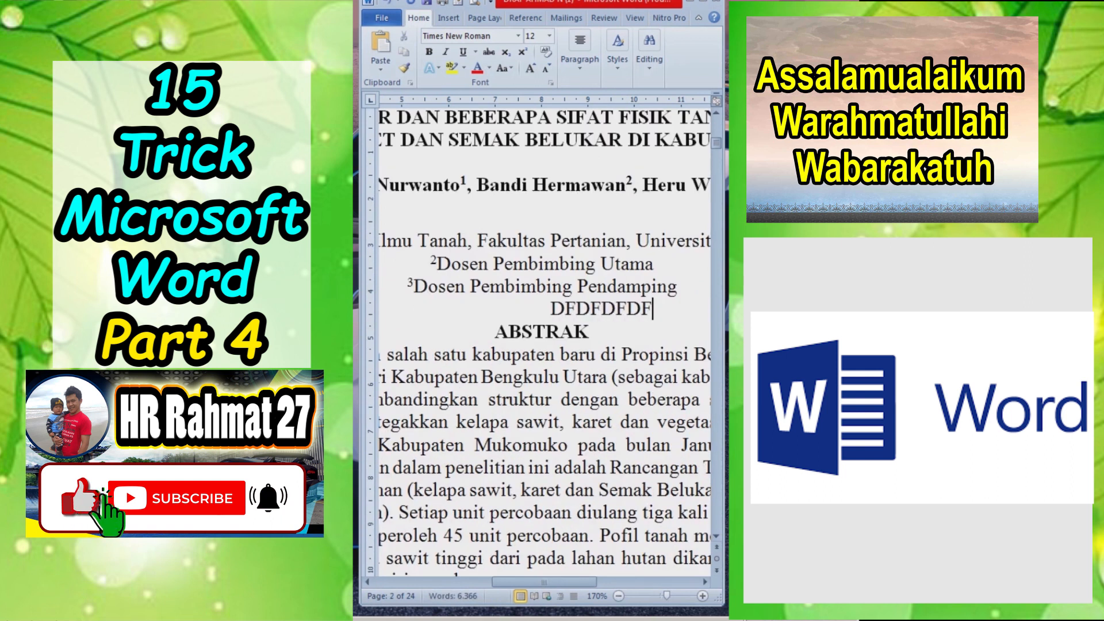
{"action": "type", "text": "SSDASA"}
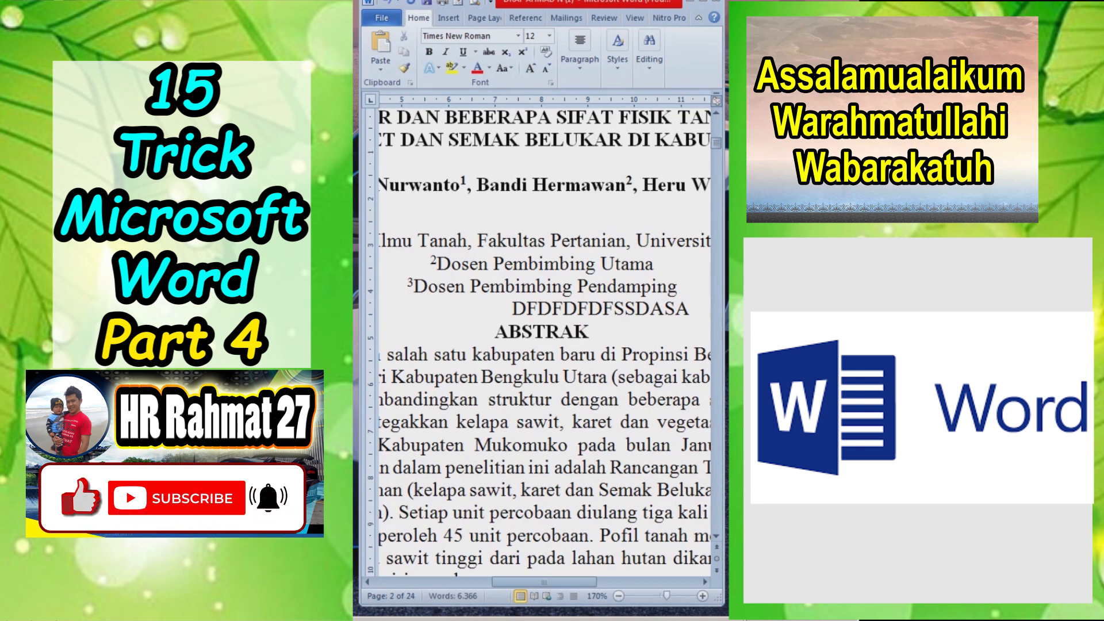
Step: Open the print settings of the edited document and examine its print preview
{"action": "key", "text": "alt+f"}
{"action": "key", "text": "ctrl+p"}
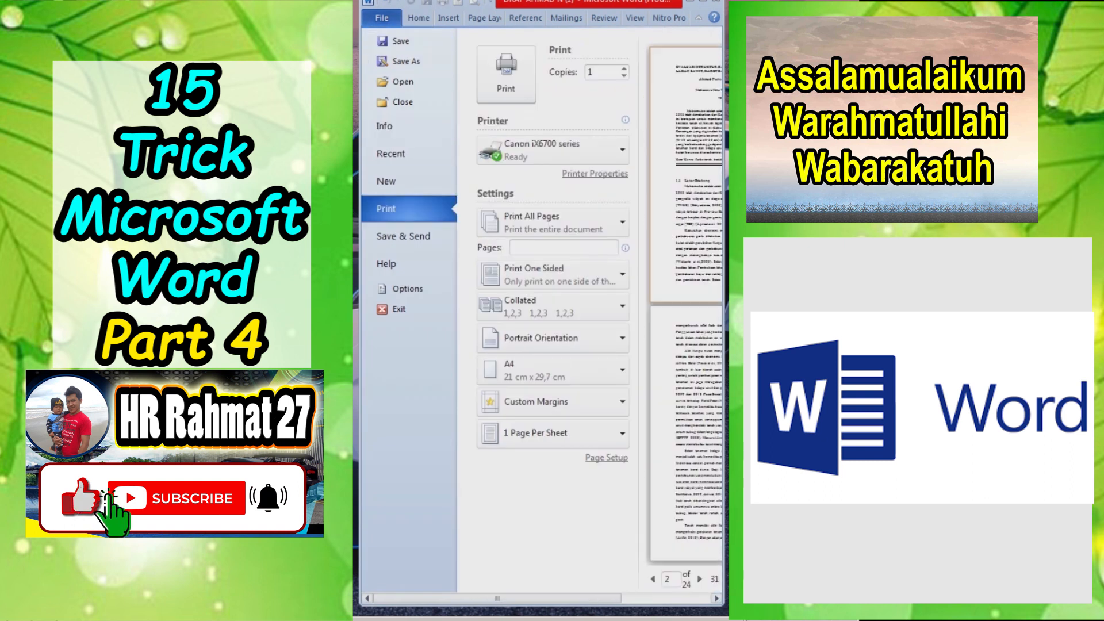
{"action": "left_click_drag", "start_coordinate": [497, 598], "coordinate": [544, 598]}
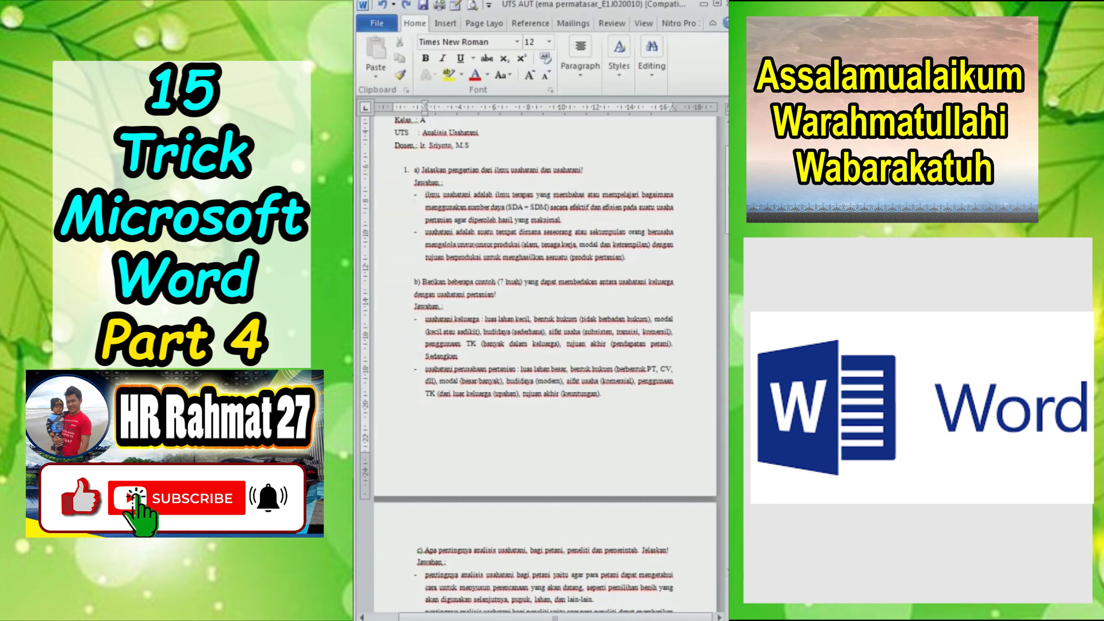
Step: Insert a plain centred page number in the footer of the UTS document and return to the body text
{"action": "double_click", "coordinate": [545, 475]}
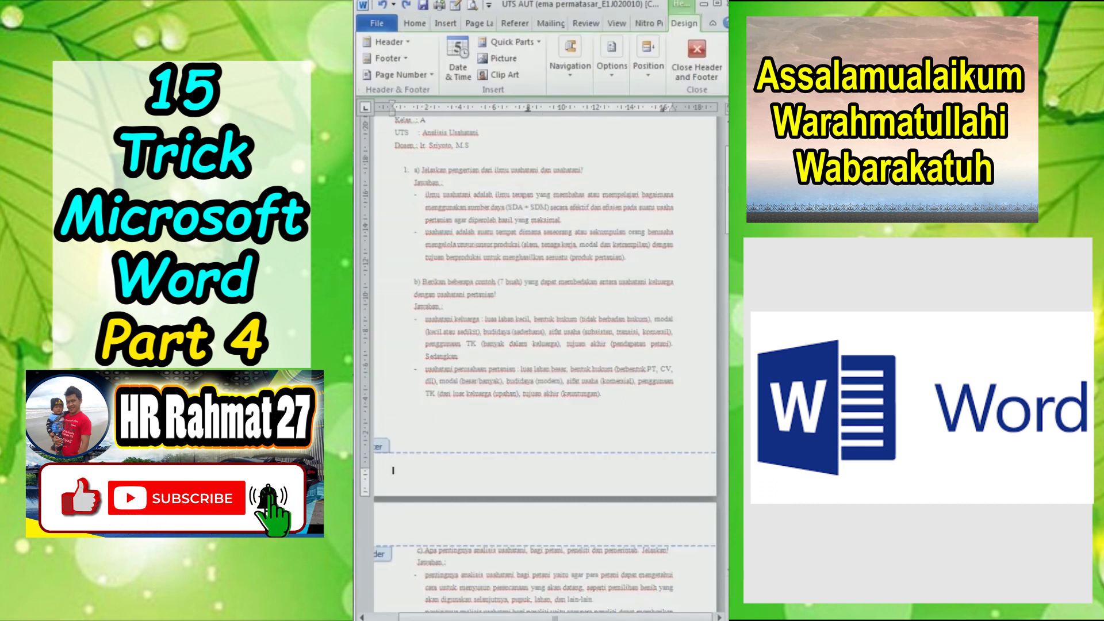
{"action": "left_click", "coordinate": [397, 75]}
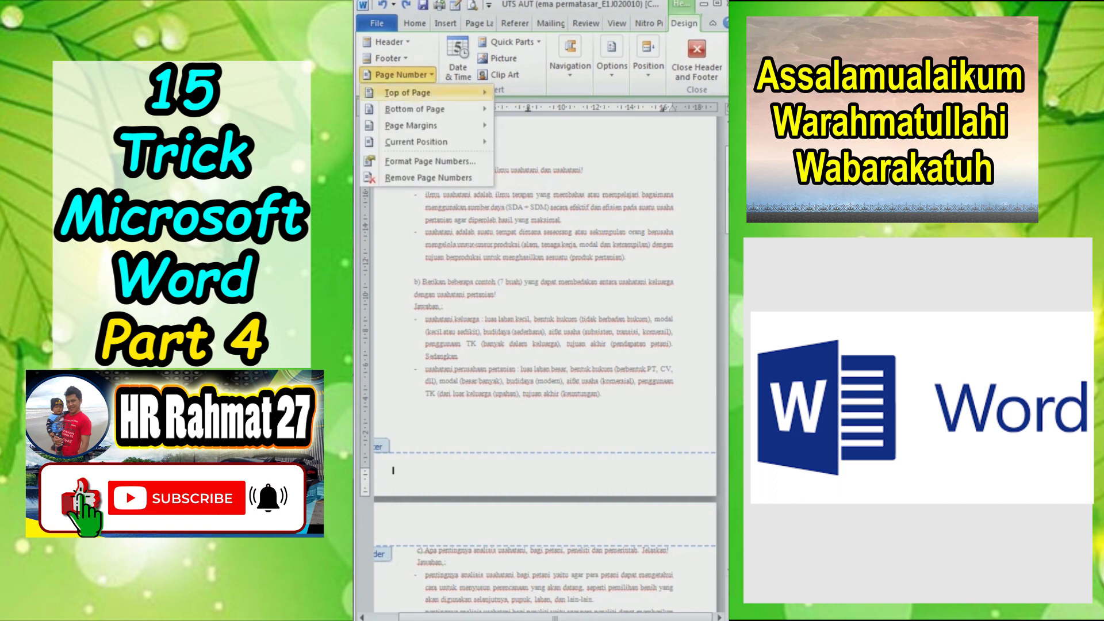
{"action": "mouse_move", "coordinate": [407, 92]}
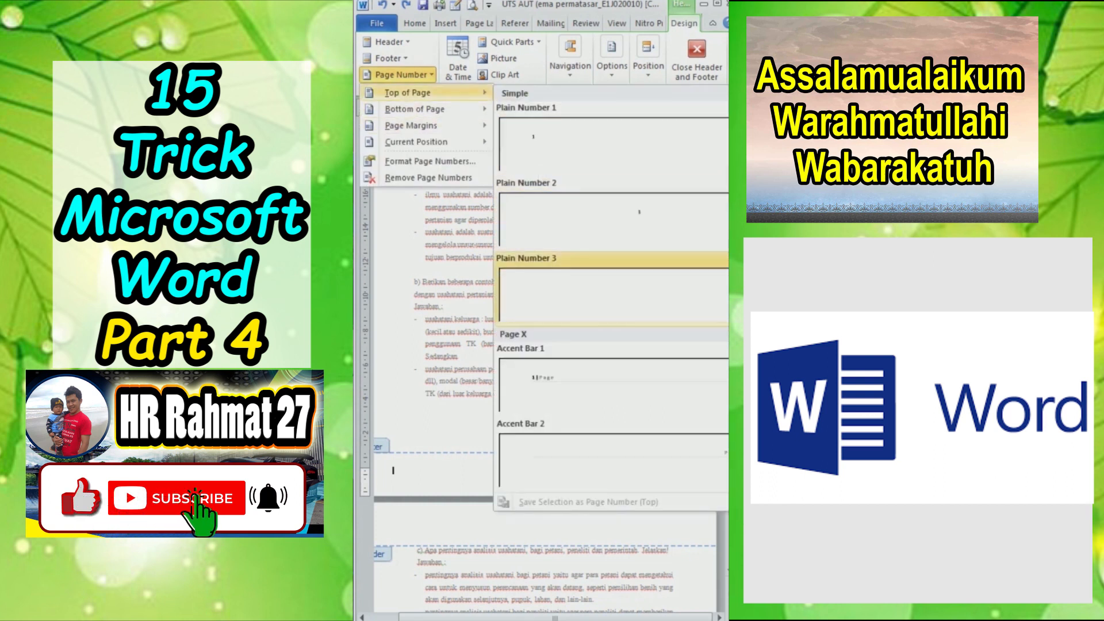
{"action": "left_click", "coordinate": [612, 216]}
{"action": "scroll", "coordinate": [394, 394], "scroll_direction": "down", "scroll_amount": 2}
{"action": "left_click", "coordinate": [394, 394]}
{"action": "scroll", "coordinate": [395, 394], "scroll_direction": "down", "scroll_amount": 5}
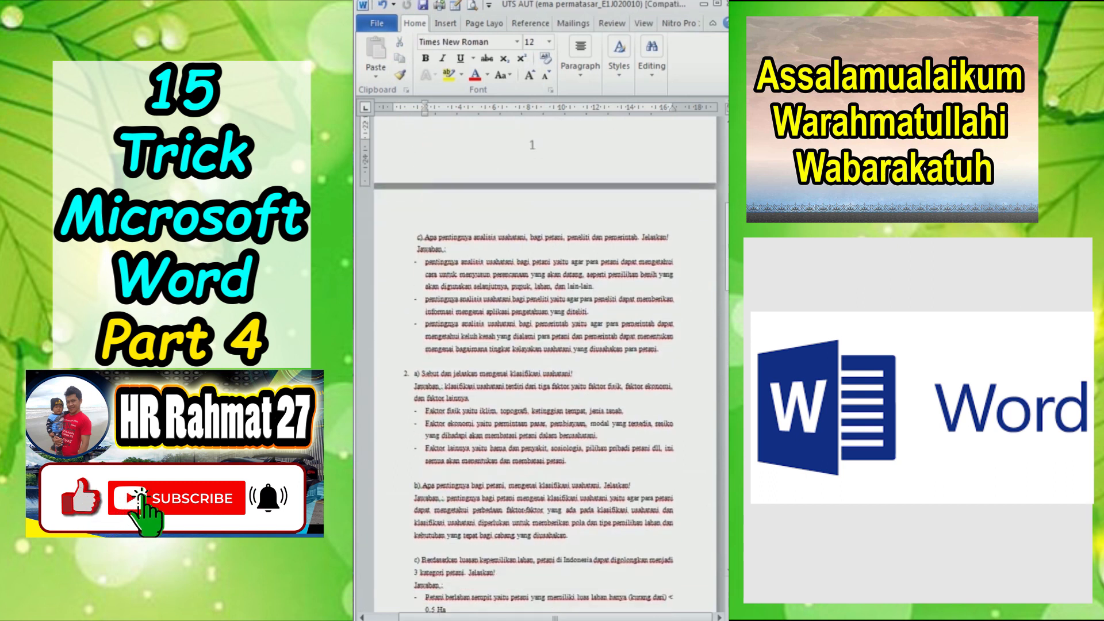
Step: Insert a Next Page section break on the blank line at the end of the first page
{"action": "scroll", "coordinate": [545, 363], "scroll_direction": "up", "scroll_amount": 4}
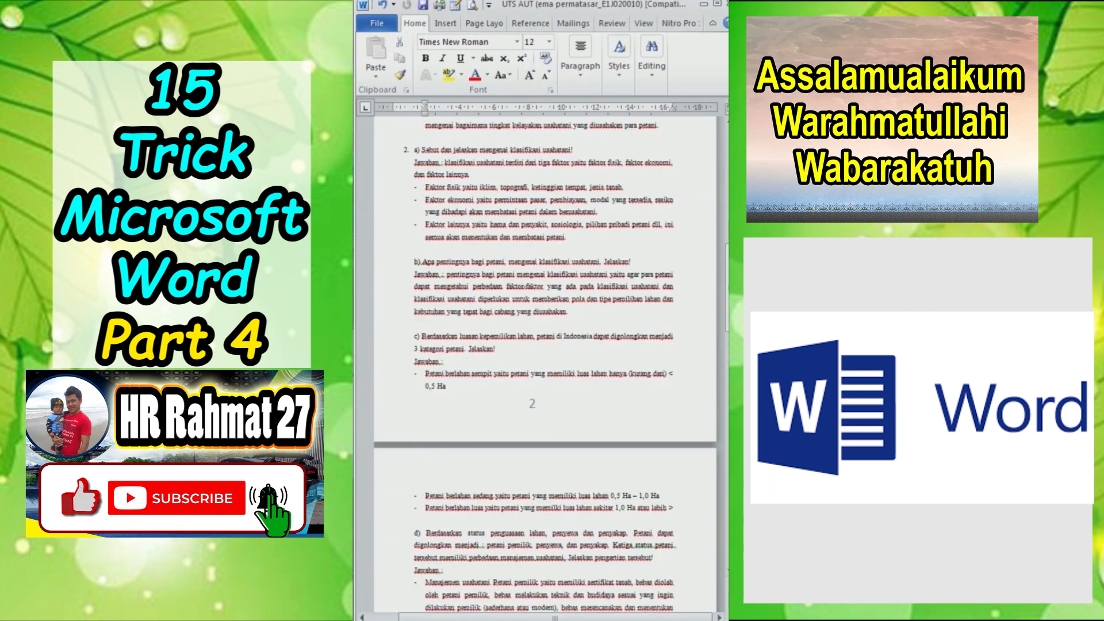
{"action": "scroll", "coordinate": [545, 363], "scroll_direction": "up", "scroll_amount": 3}
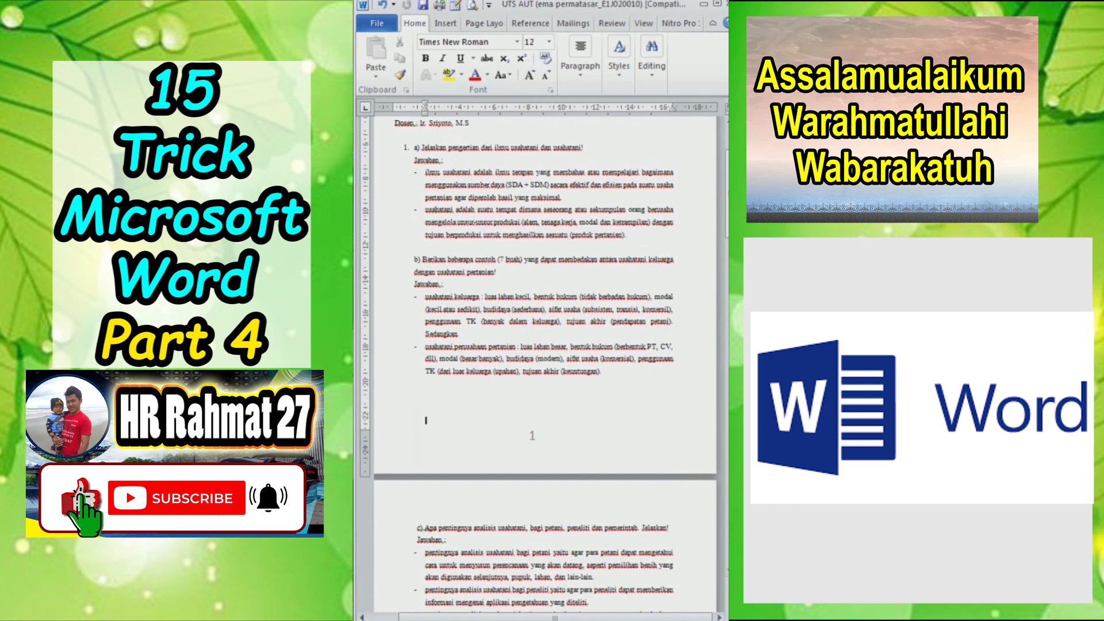
{"action": "key", "text": "alt+p"}
{"action": "key", "text": "b"}
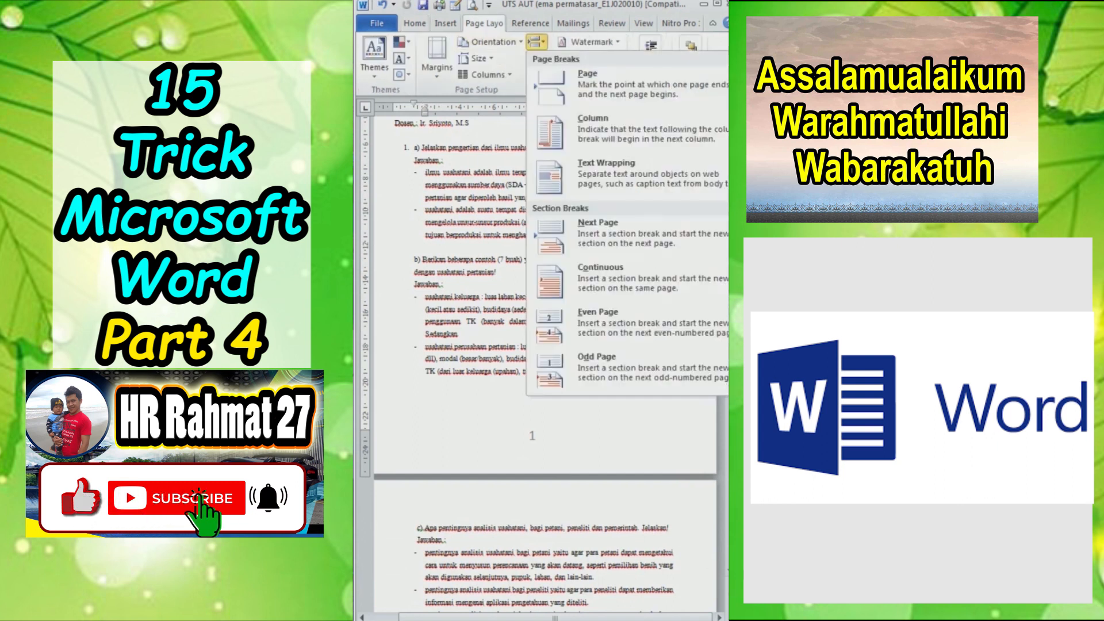
{"action": "key", "text": "Down"}
{"action": "key", "text": "Down"}
{"action": "key", "text": "Down"}
{"action": "key", "text": "Return"}
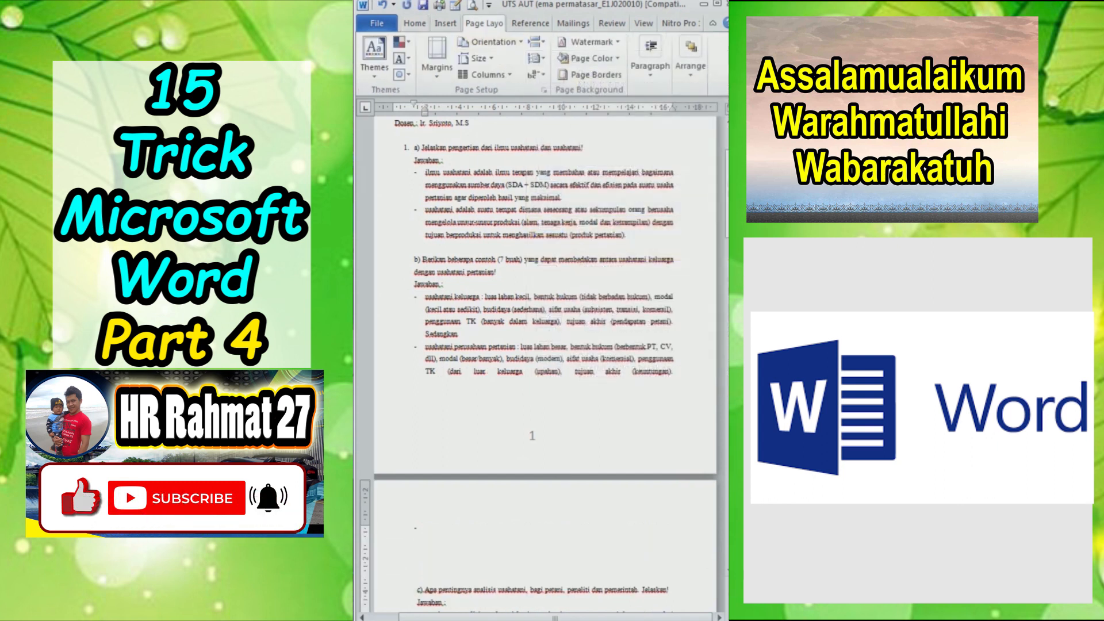
Step: Delete the surplus empty lines above question c) at the start of the second page
{"action": "key", "text": "Delete"}
{"action": "key", "text": "Delete"}
{"action": "key", "text": "Delete"}
{"action": "key", "text": "Delete"}
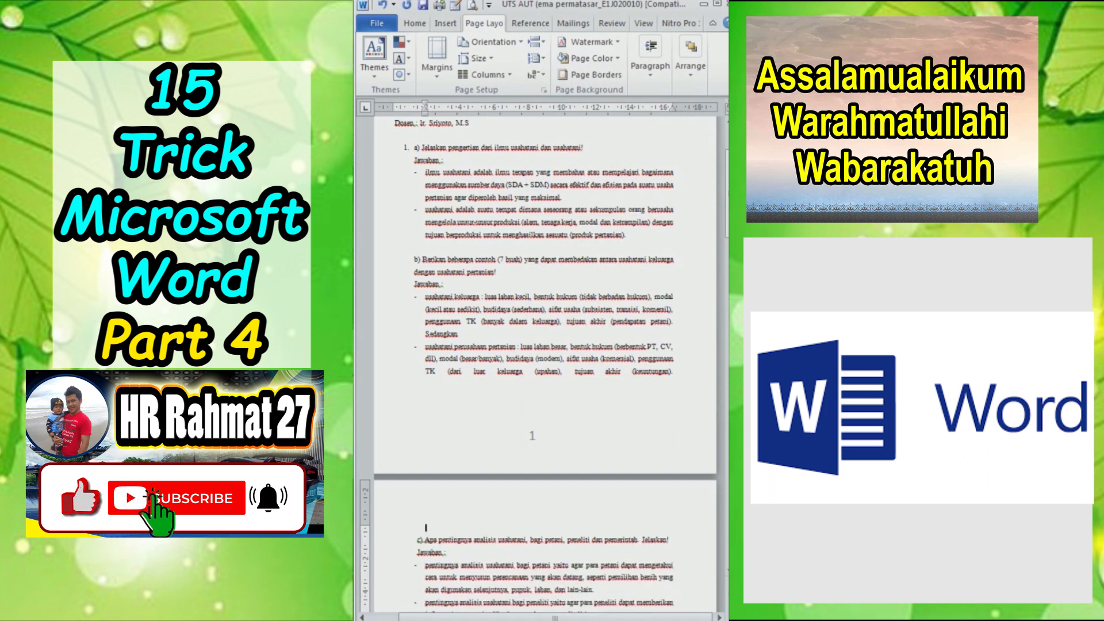
Step: Add a right-aligned page number to the page header from the second section, then return to the body text
{"action": "scroll", "coordinate": [546, 368], "scroll_direction": "down", "scroll_amount": 2}
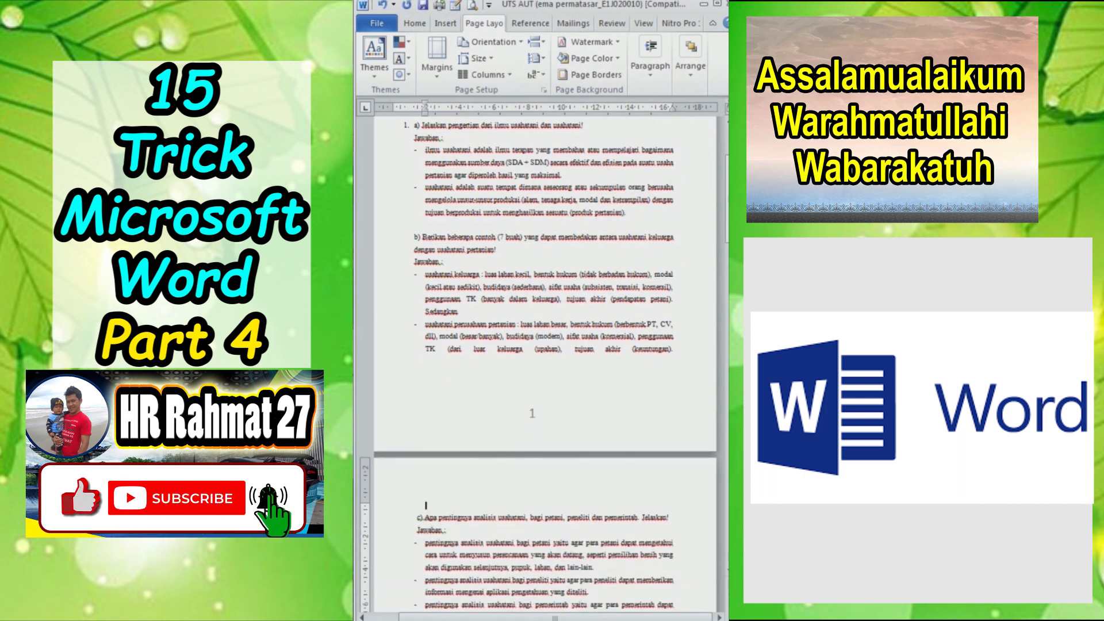
{"action": "double_click", "coordinate": [394, 461]}
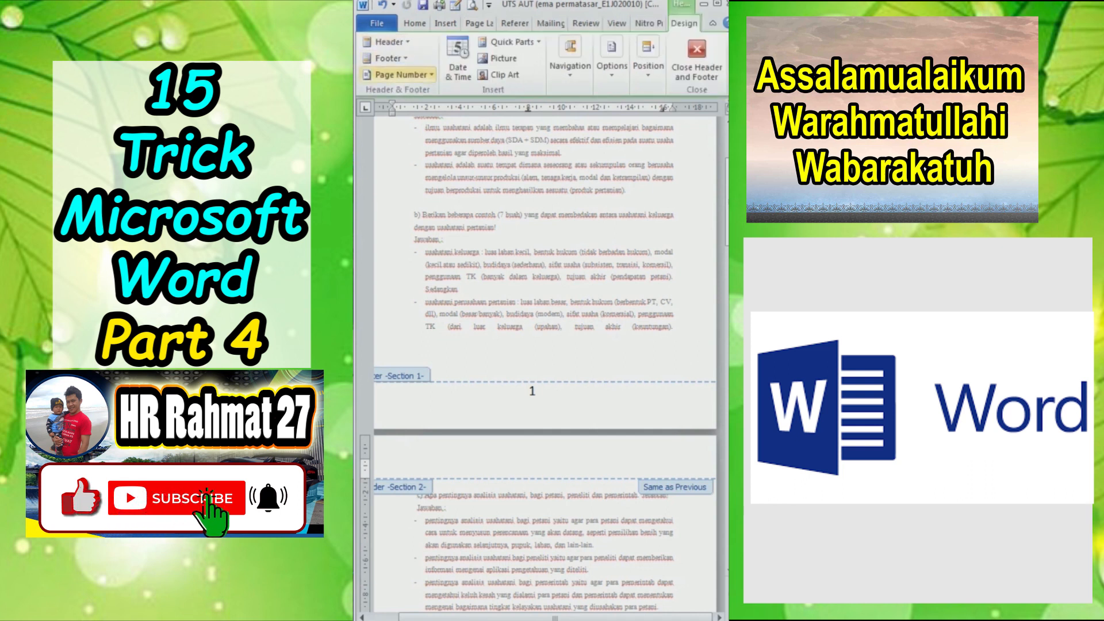
{"action": "left_click", "coordinate": [401, 75]}
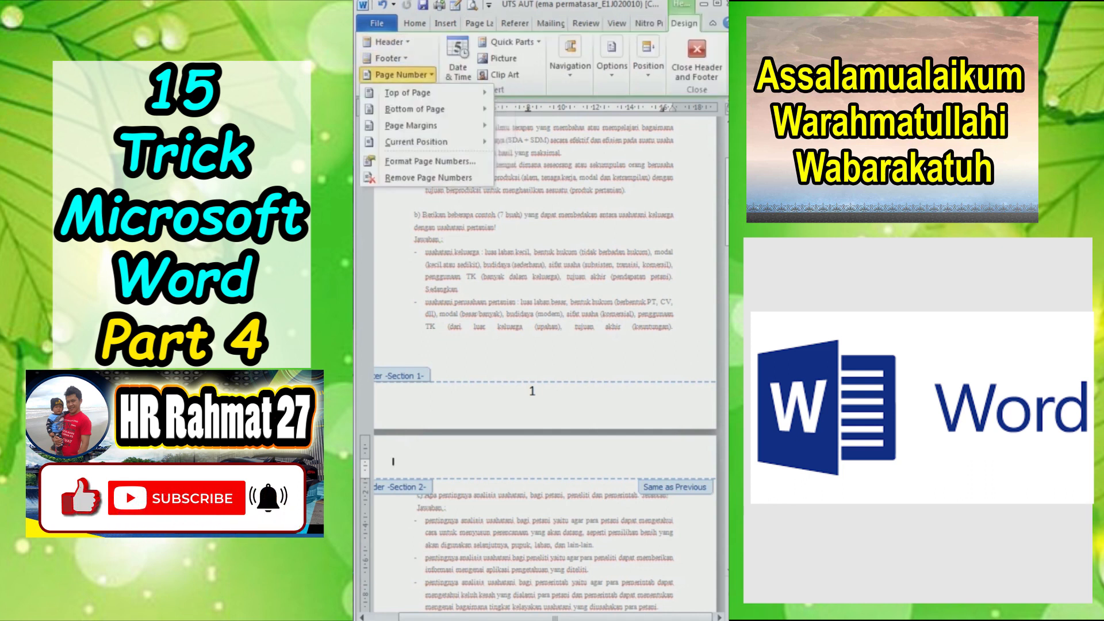
{"action": "mouse_move", "coordinate": [414, 109]}
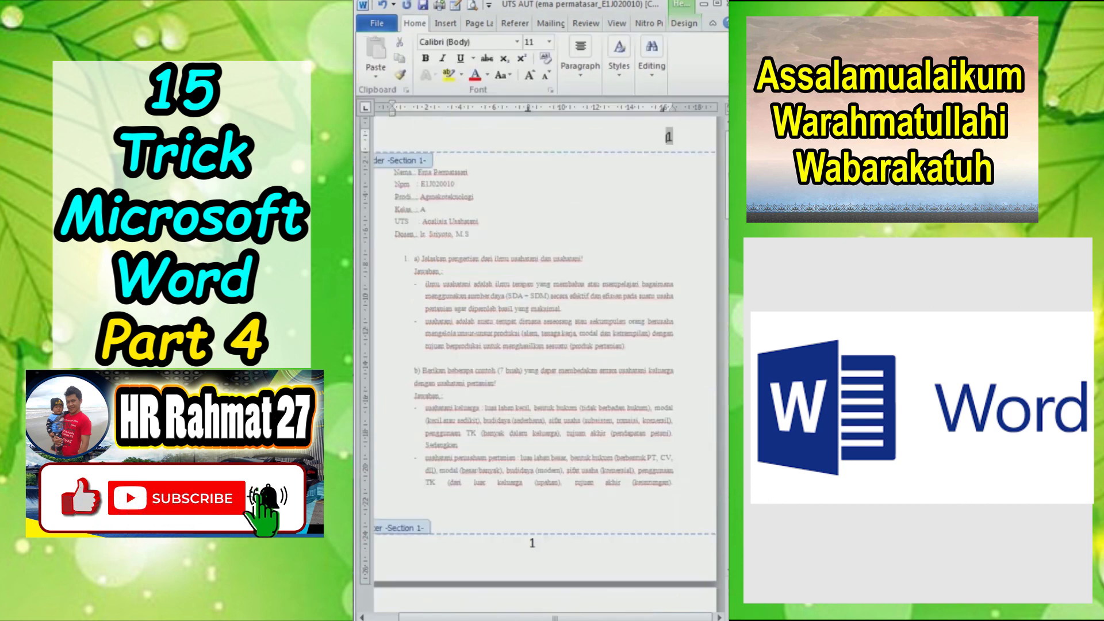
{"action": "key", "text": "Escape"}
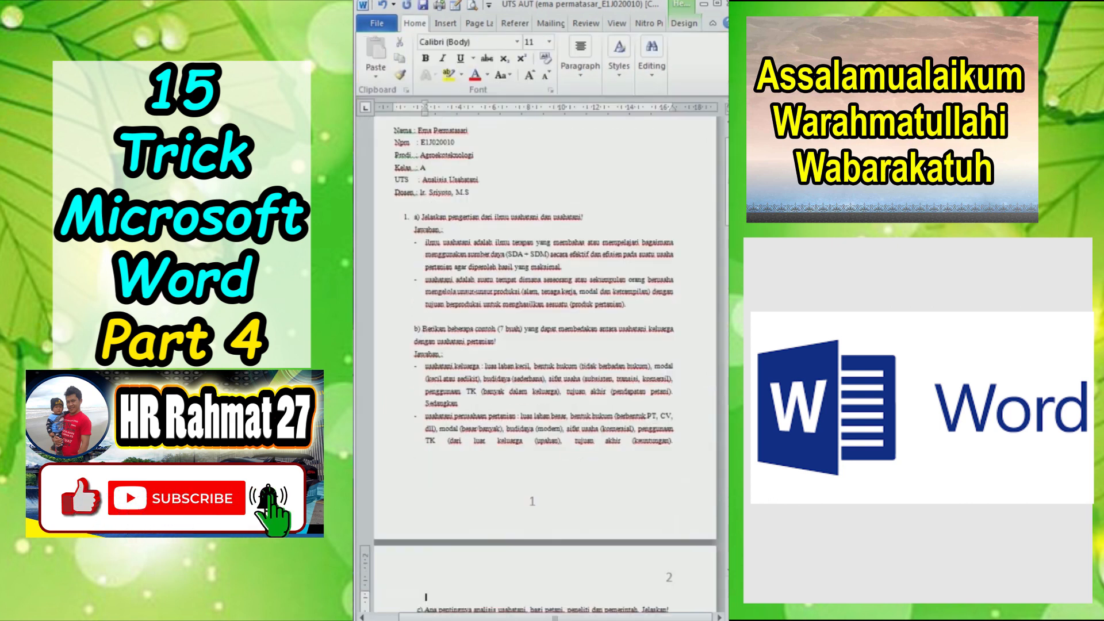
{"action": "scroll", "coordinate": [545, 345], "scroll_direction": "up", "scroll_amount": 2}
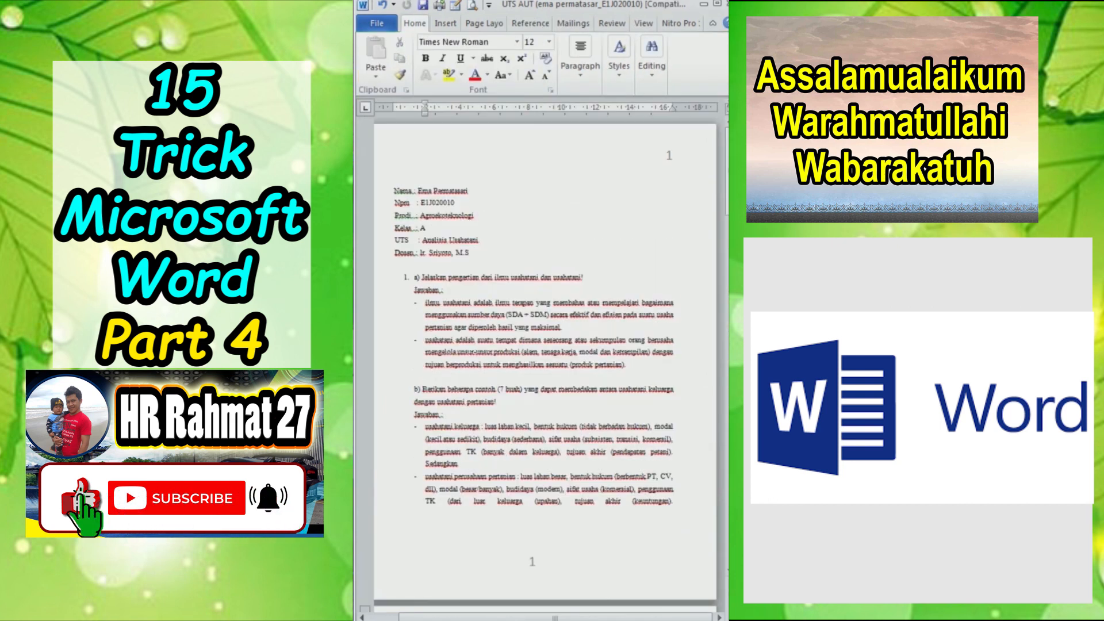
Step: Unlink the section 2 header from the previous section and delete the page number in the first page's header
{"action": "scroll", "coordinate": [540, 361], "scroll_direction": "down", "scroll_amount": 4}
{"action": "double_click", "coordinate": [668, 525]}
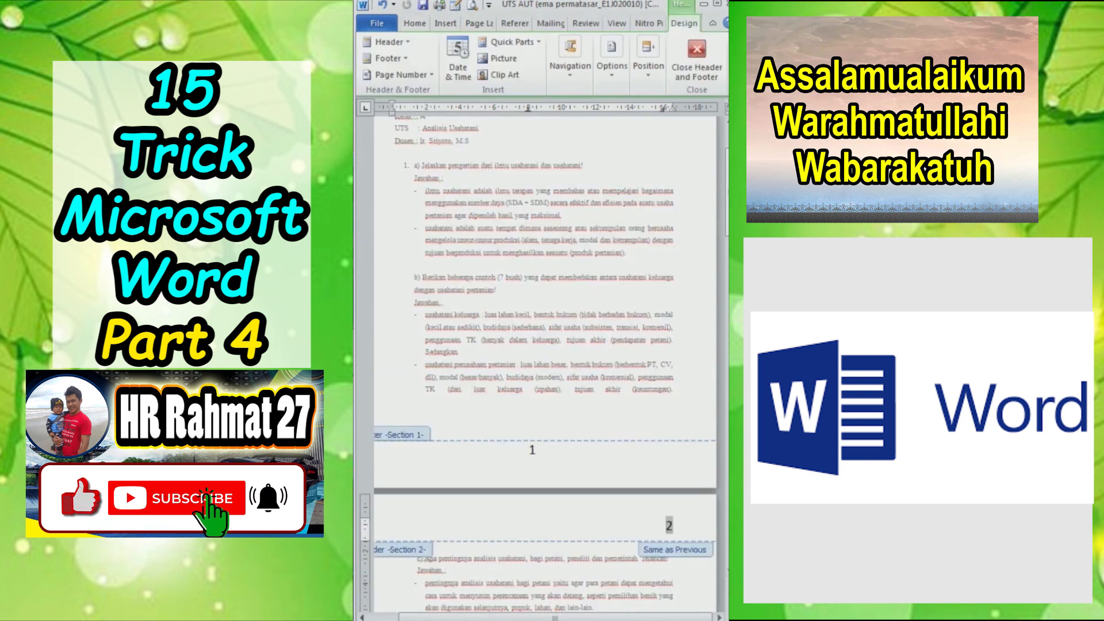
{"action": "left_click", "coordinate": [570, 58]}
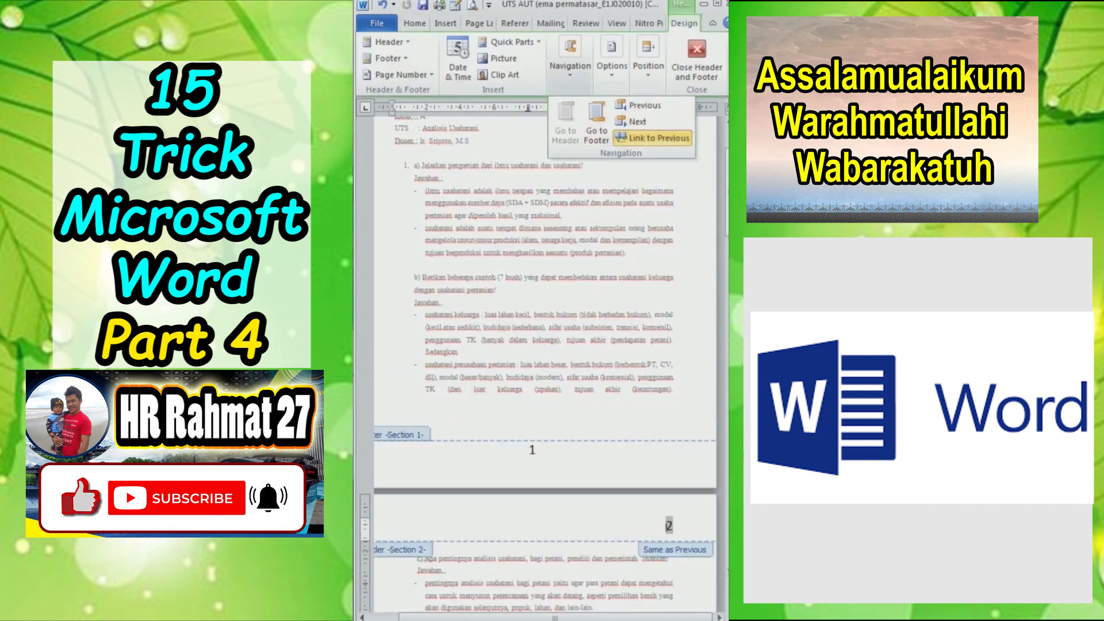
{"action": "left_click", "coordinate": [653, 138]}
{"action": "scroll", "coordinate": [545, 345], "scroll_direction": "up", "scroll_amount": 5}
{"action": "scroll", "coordinate": [545, 345], "scroll_direction": "up", "scroll_amount": 3}
{"action": "left_click", "coordinate": [669, 156]}
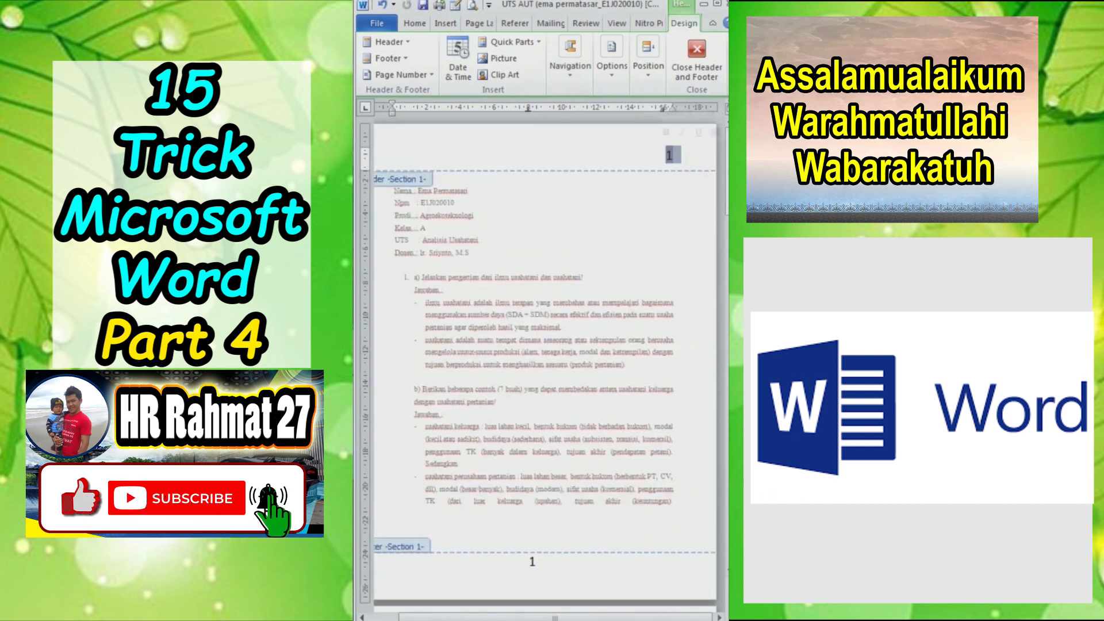
{"action": "key", "text": "Escape"}
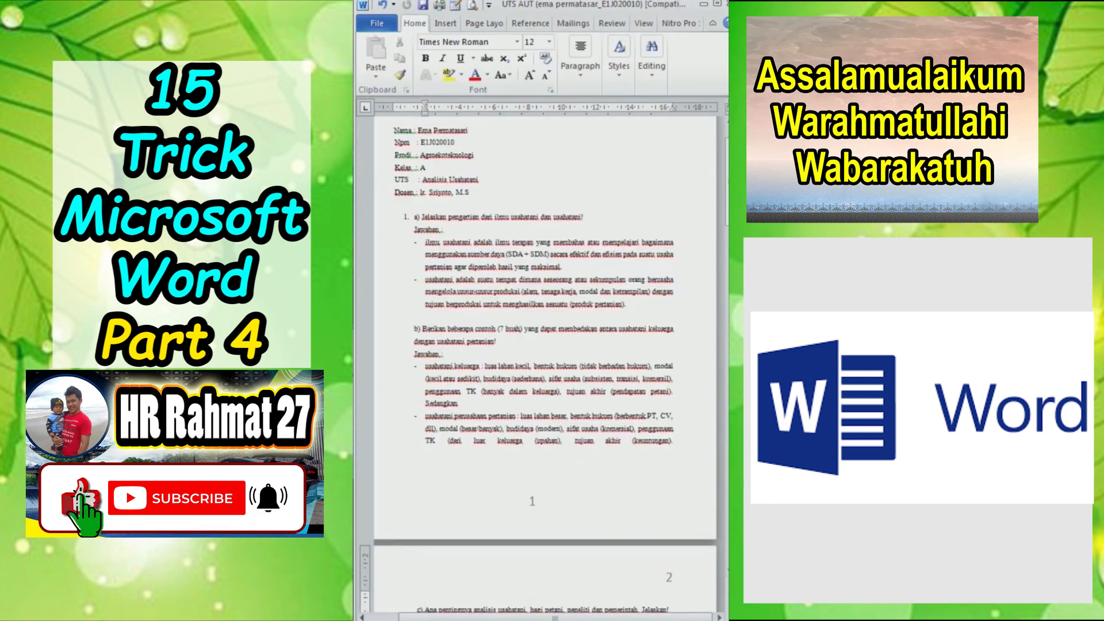
Step: Unlink the section 2 footer from the previous section, delete its page number and return to the body text
{"action": "scroll", "coordinate": [545, 345], "scroll_direction": "down", "scroll_amount": 13}
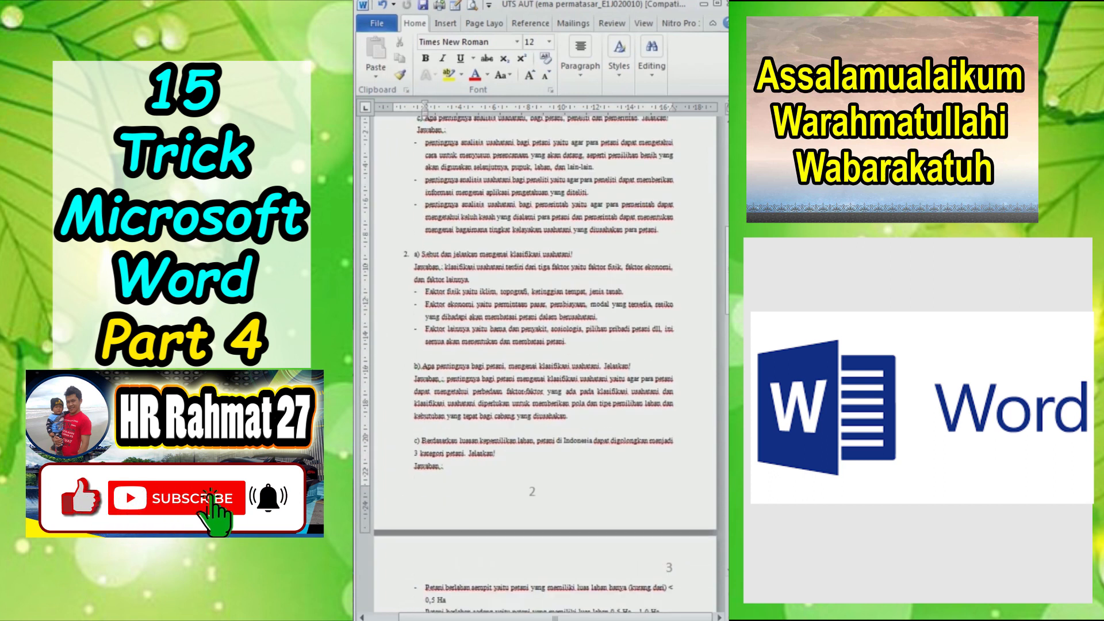
{"action": "double_click", "coordinate": [532, 492]}
{"action": "left_click", "coordinate": [570, 67]}
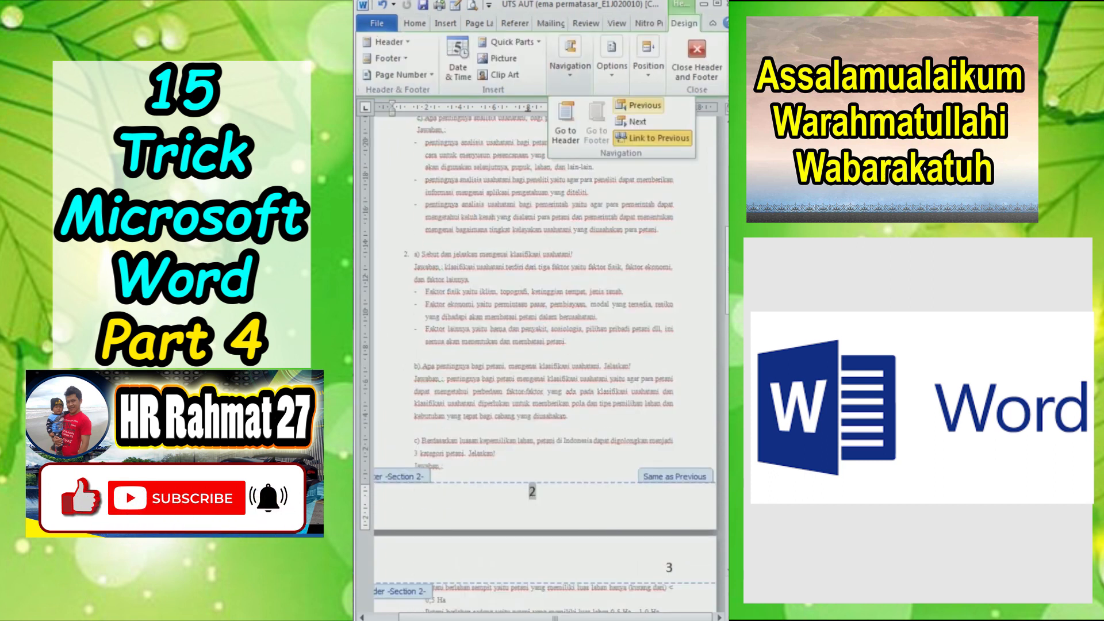
{"action": "left_click", "coordinate": [653, 138]}
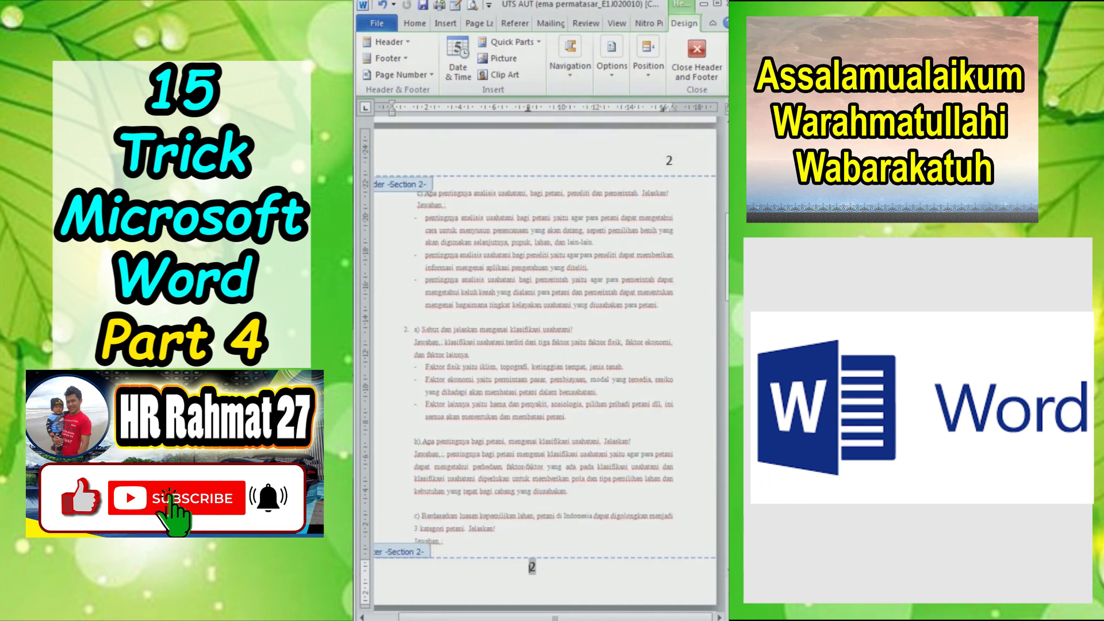
{"action": "double_click", "coordinate": [426, 315]}
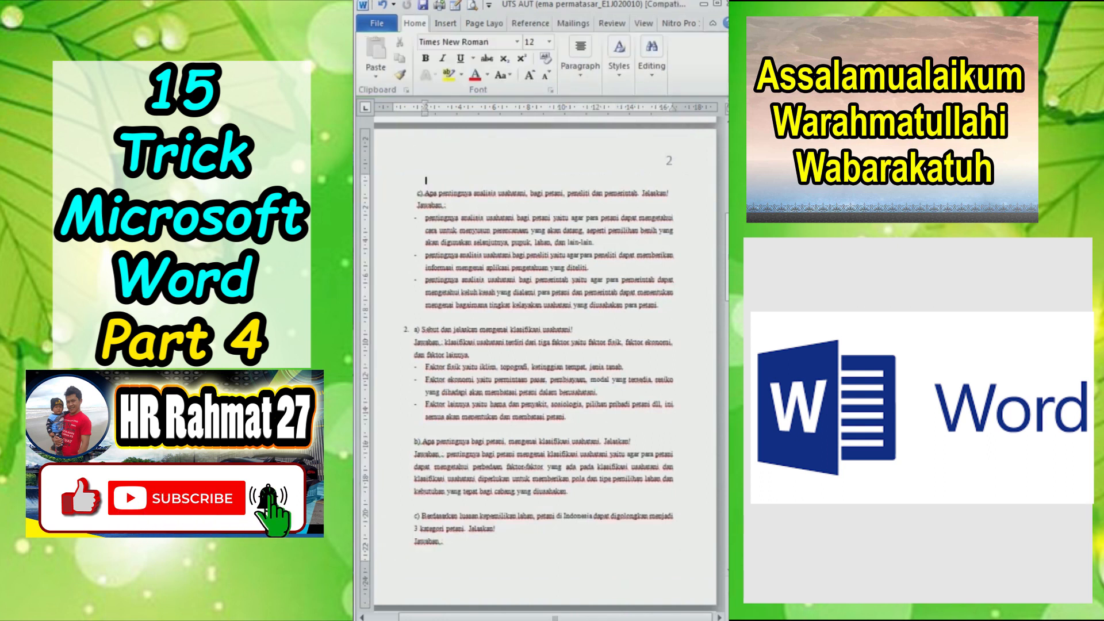
Step: Examine the header and footer page numbers on the first and following pages
{"action": "scroll", "coordinate": [426, 314], "scroll_direction": "up", "scroll_amount": 3}
{"action": "scroll", "coordinate": [426, 314], "scroll_direction": "up", "scroll_amount": 3}
{"action": "scroll", "coordinate": [544, 364], "scroll_direction": "up", "scroll_amount": 10}
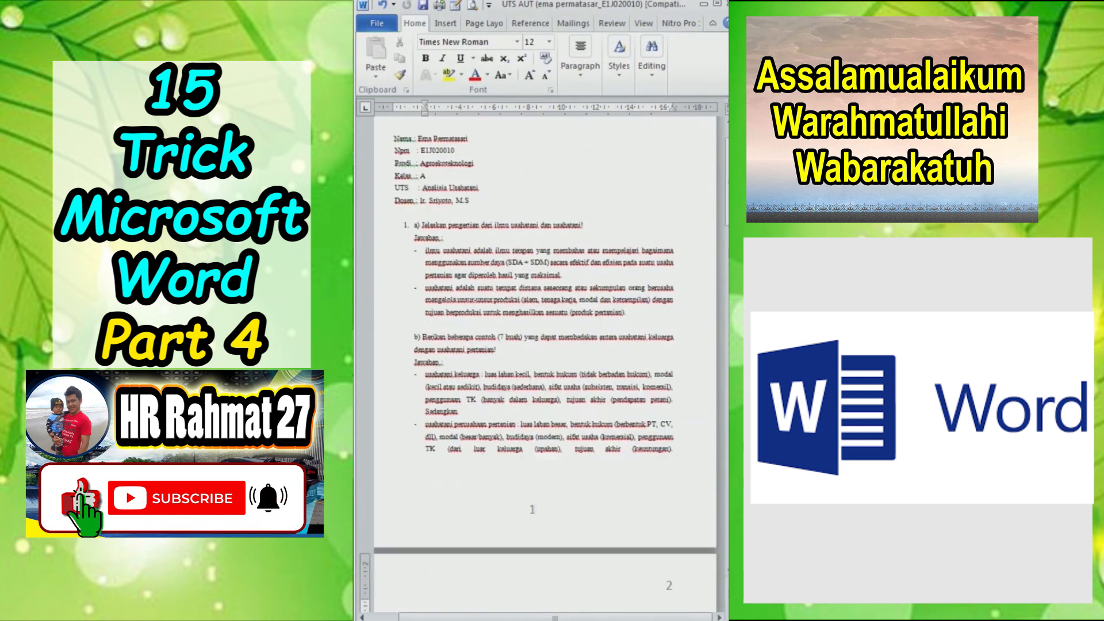
{"action": "scroll", "coordinate": [544, 364], "scroll_direction": "down", "scroll_amount": 10}
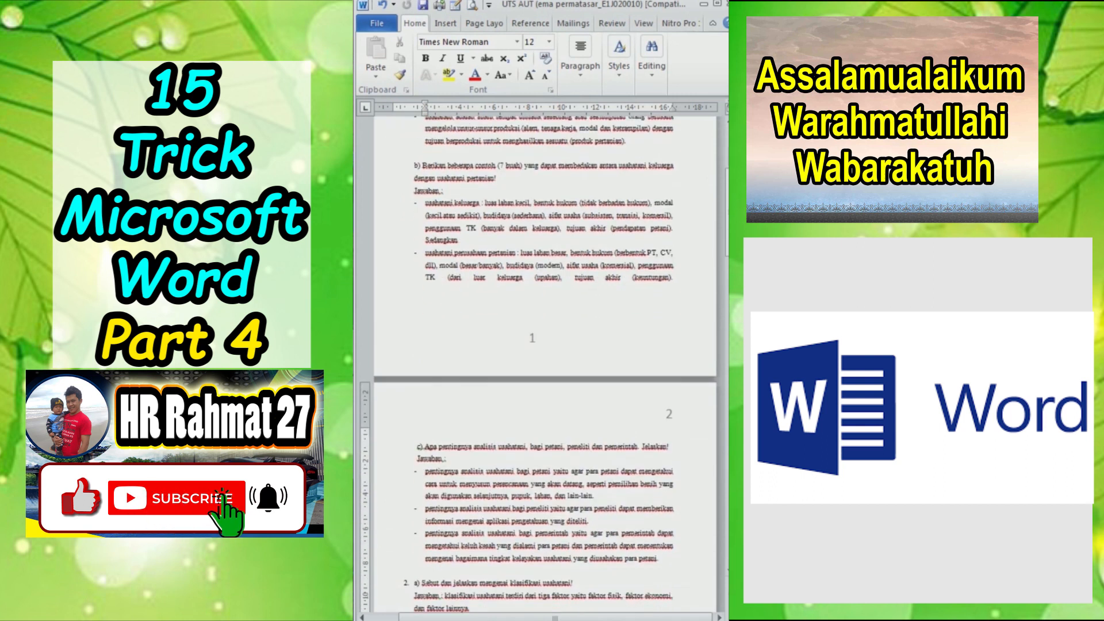
{"action": "scroll", "coordinate": [545, 364], "scroll_direction": "down", "scroll_amount": 15}
{"action": "scroll", "coordinate": [544, 364], "scroll_direction": "down", "scroll_amount": 8}
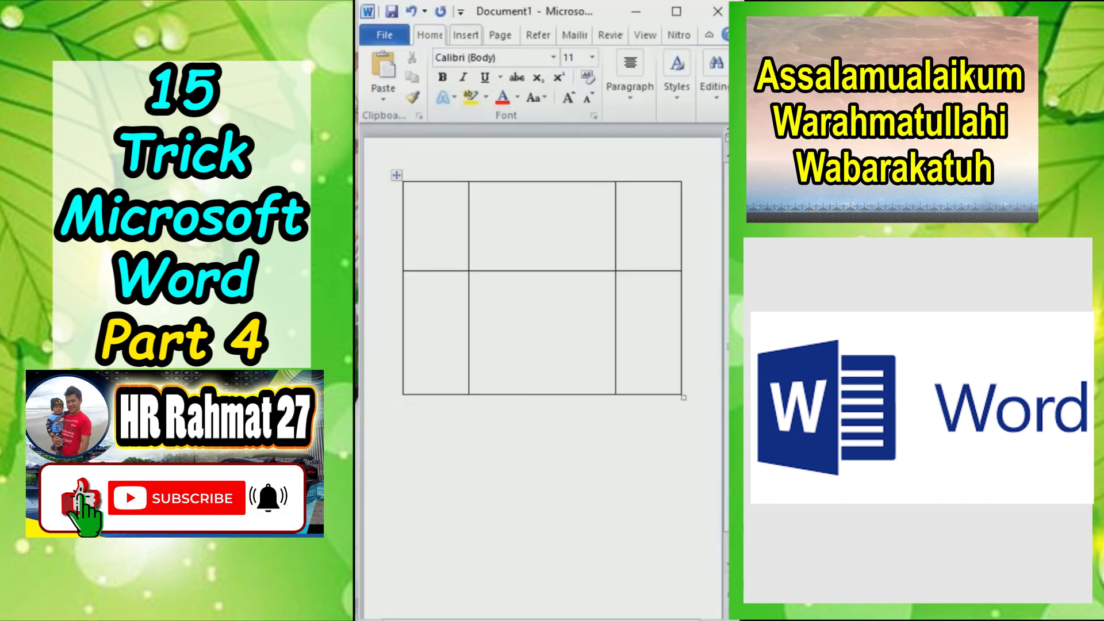
Step: Insert the picture IMG_1355 from the Pictures folder below the table in Document1
{"action": "left_click", "coordinate": [466, 35]}
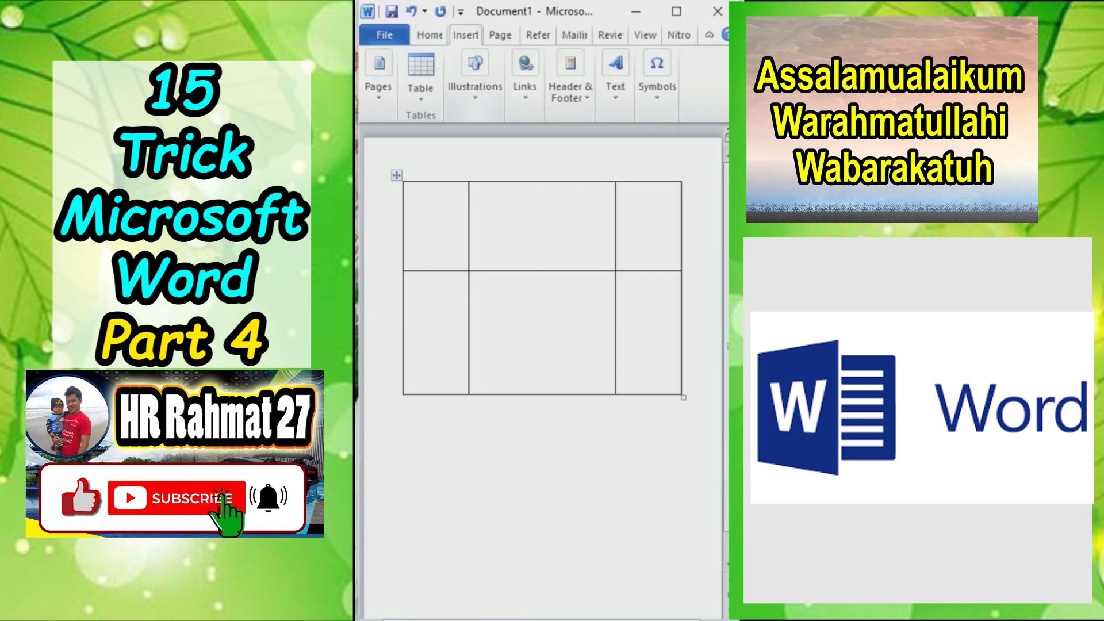
{"action": "left_click", "coordinate": [475, 86]}
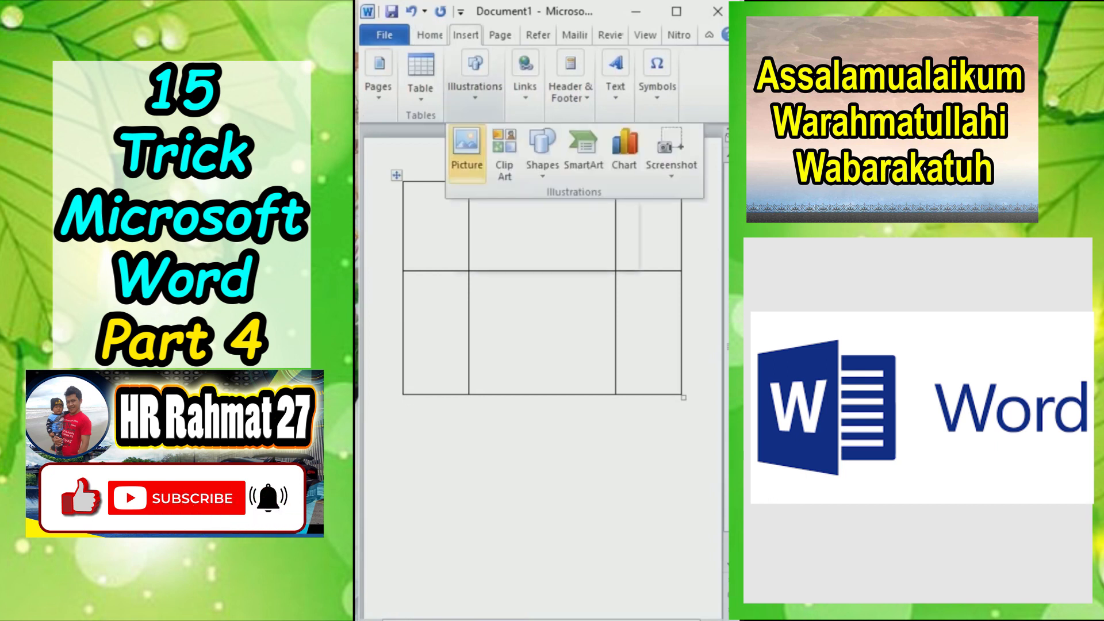
{"action": "left_click", "coordinate": [466, 150]}
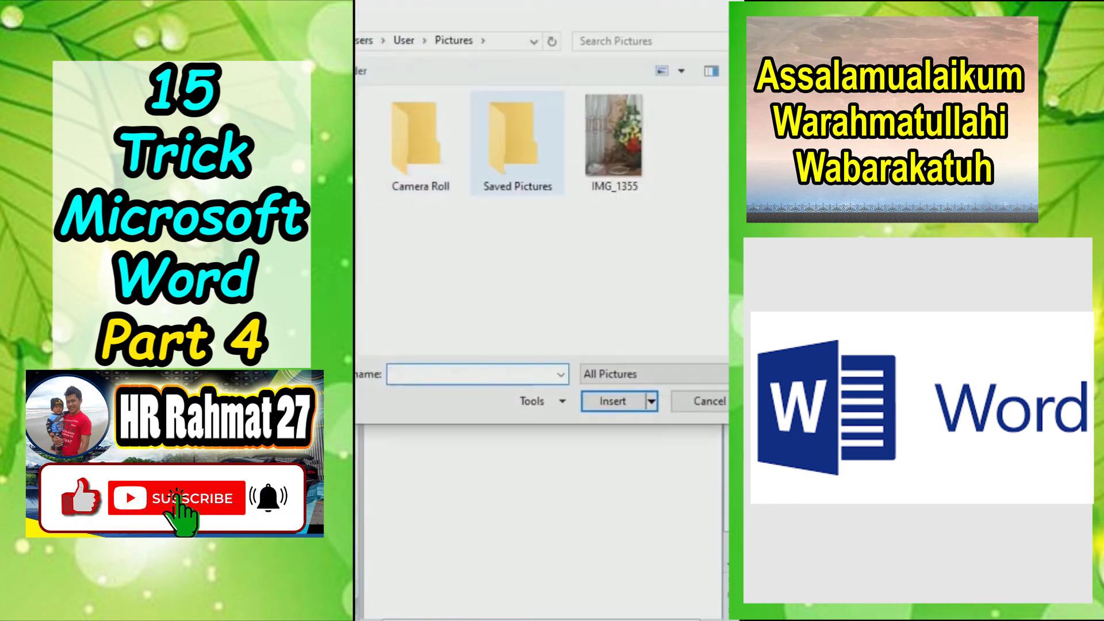
{"action": "left_click", "coordinate": [614, 143]}
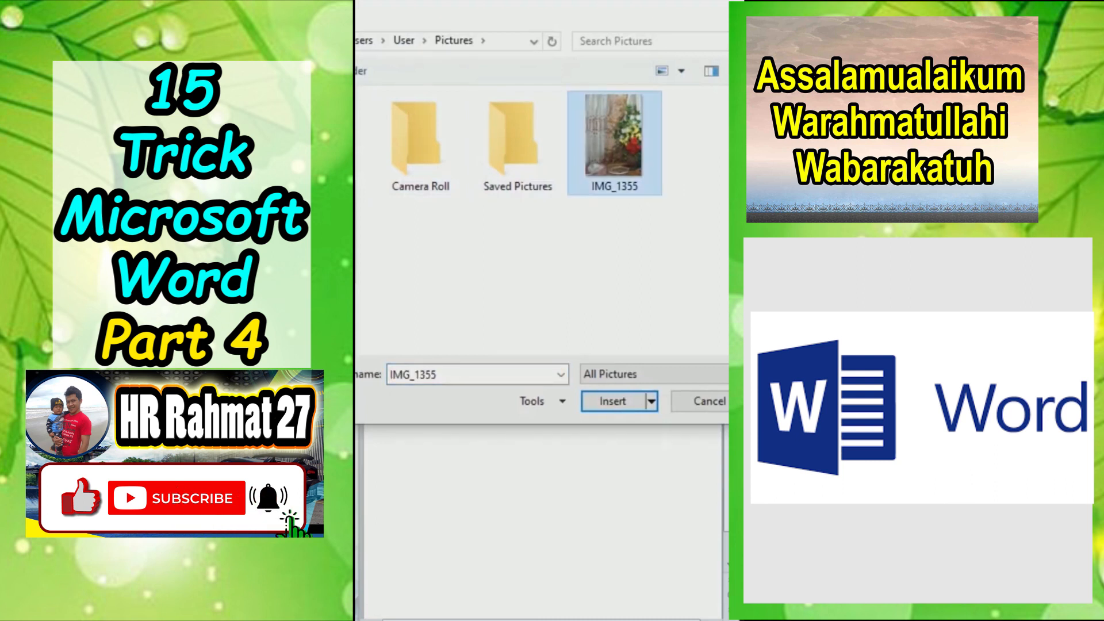
{"action": "left_click", "coordinate": [613, 402]}
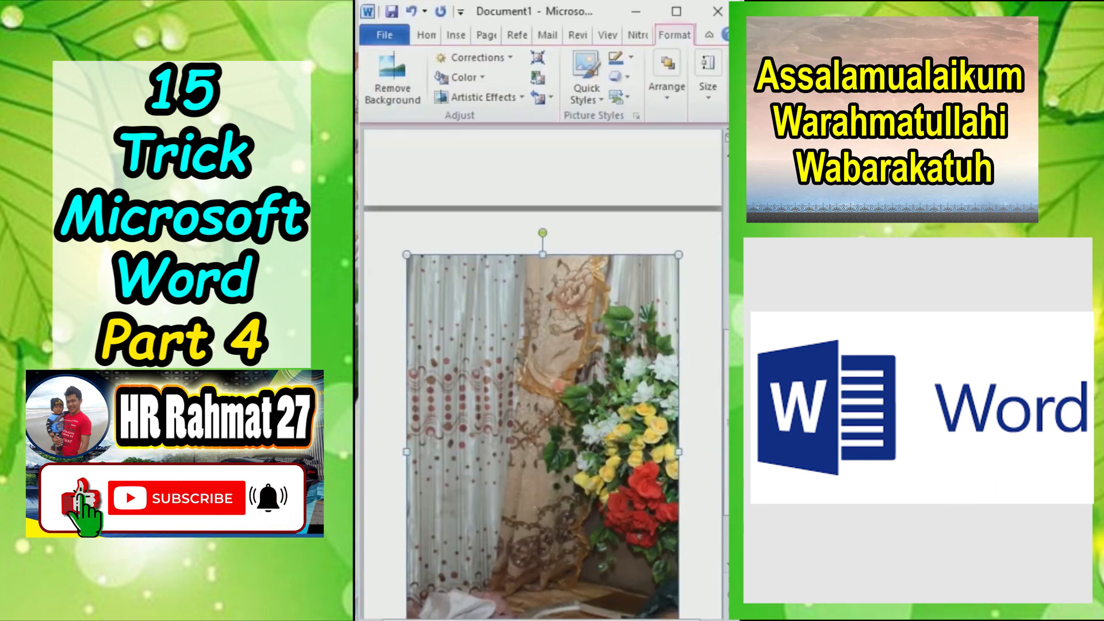
Step: Shrink the inserted picture to about 9.7 cm high and 6.7 cm wide
{"action": "left_click_drag", "start_coordinate": [679, 255], "coordinate": [523, 480]}
{"action": "scroll", "coordinate": [523, 415], "scroll_direction": "up", "scroll_amount": 7}
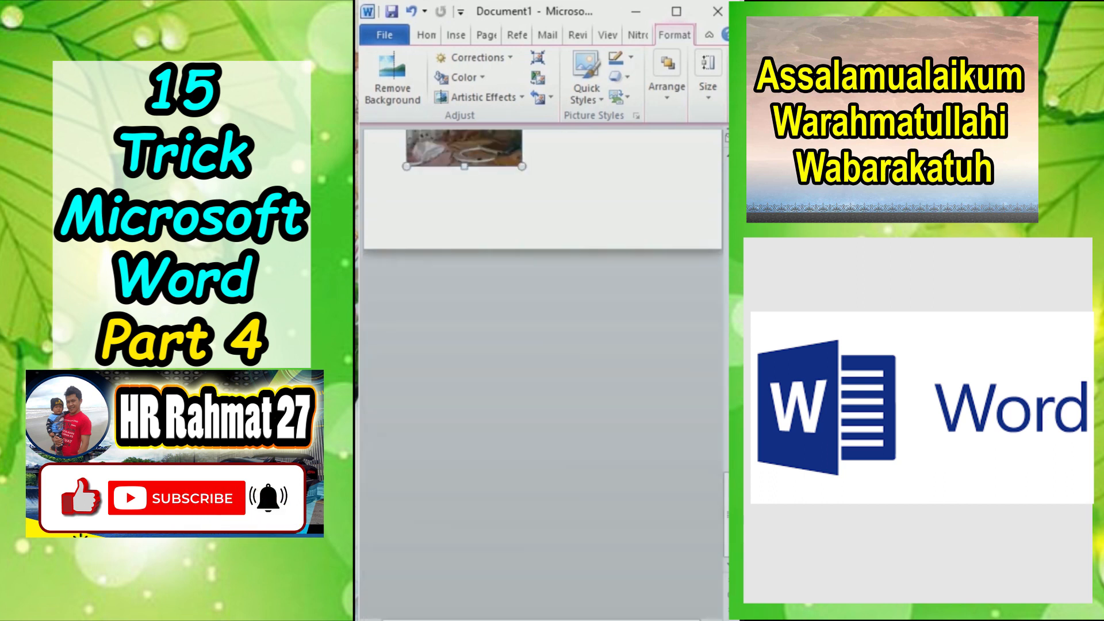
{"action": "left_click_drag", "start_coordinate": [465, 404], "coordinate": [465, 411]}
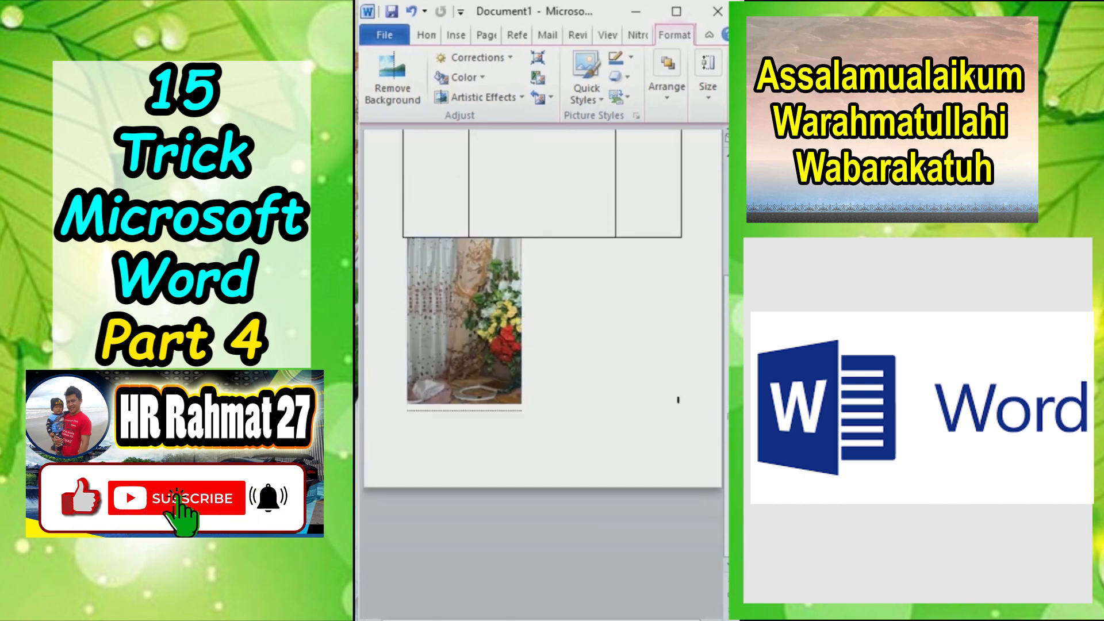
{"action": "scroll", "coordinate": [523, 414], "scroll_direction": "up", "scroll_amount": 1}
{"action": "scroll", "coordinate": [505, 347], "scroll_direction": "up", "scroll_amount": 1}
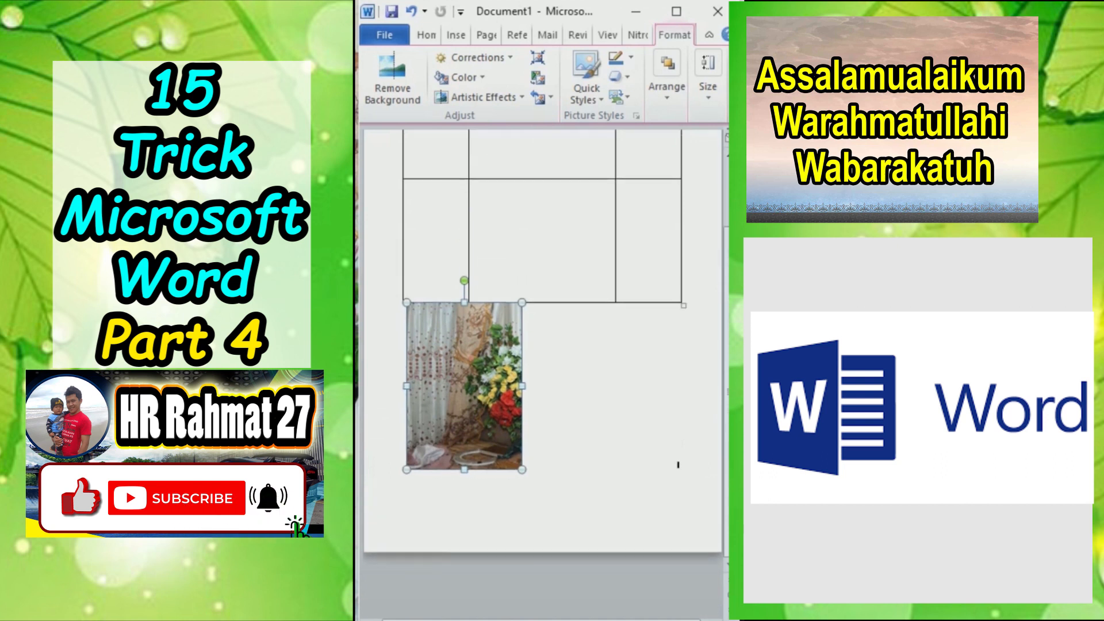
Step: Set the picture's text wrapping to In Front of Text
{"action": "right_click", "coordinate": [505, 346]}
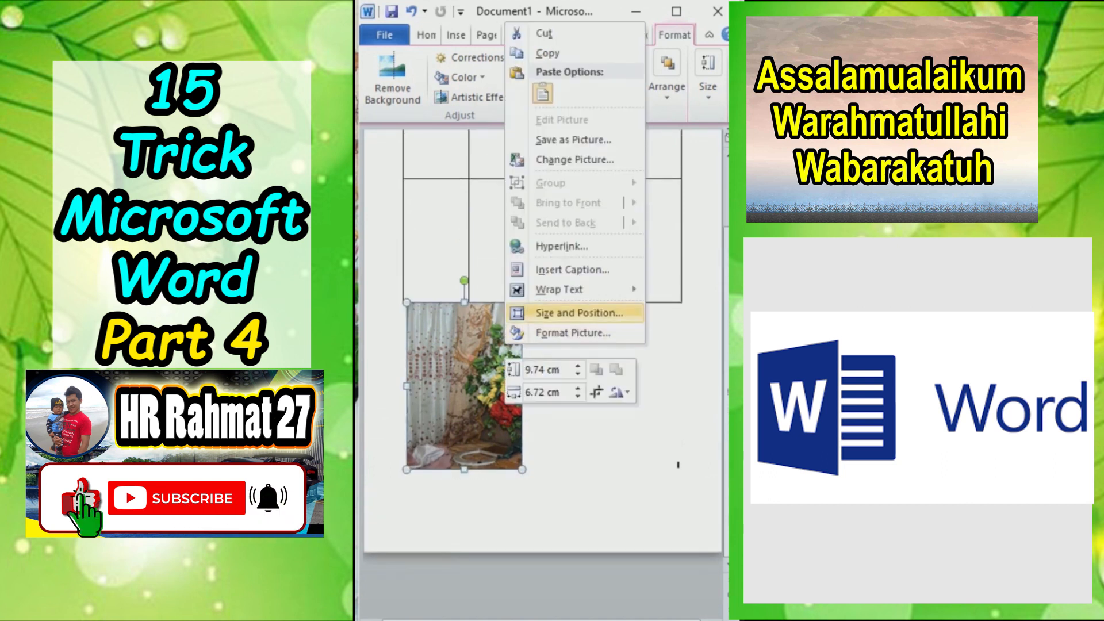
{"action": "mouse_move", "coordinate": [559, 289]}
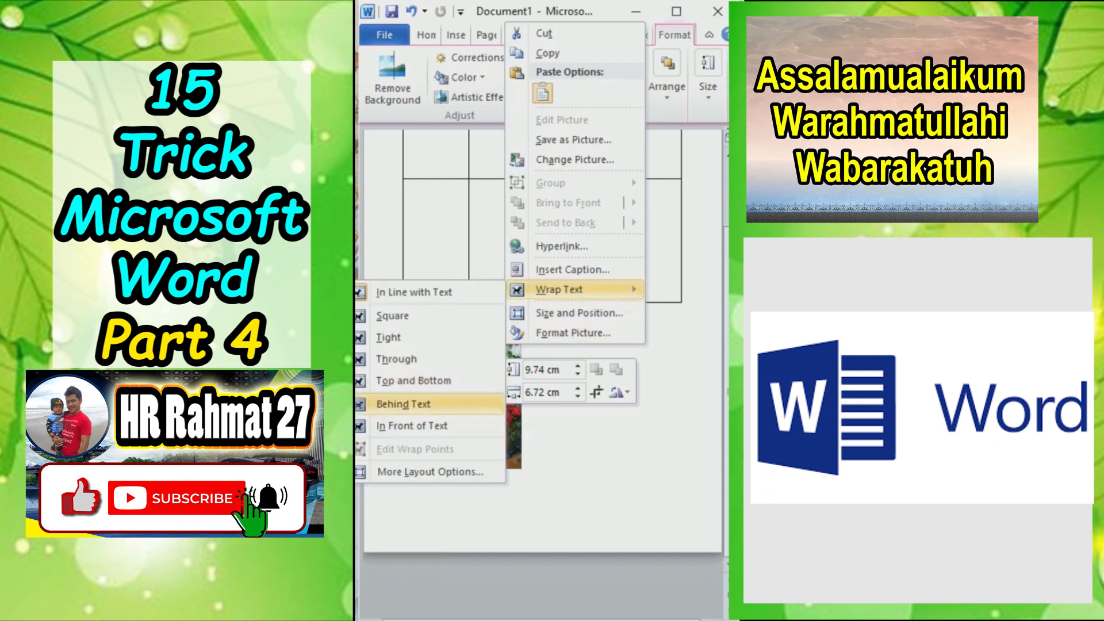
{"action": "left_click", "coordinate": [412, 425]}
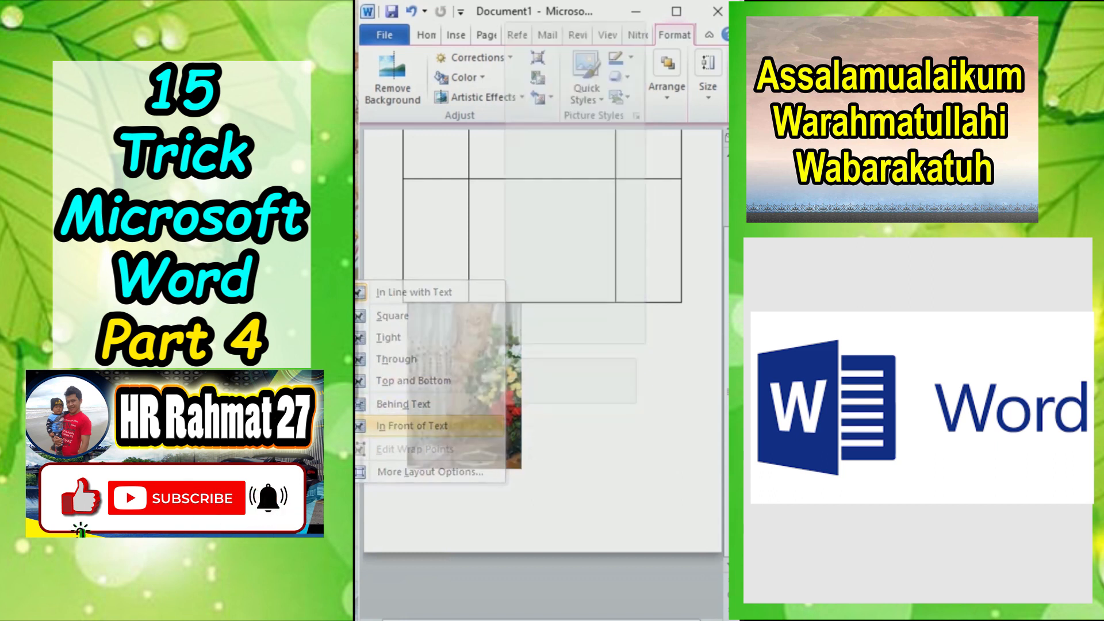
Step: Move the picture into the table's upper-left cell and shrink it to fit inside
{"action": "scroll", "coordinate": [467, 426], "scroll_direction": "up", "scroll_amount": 3}
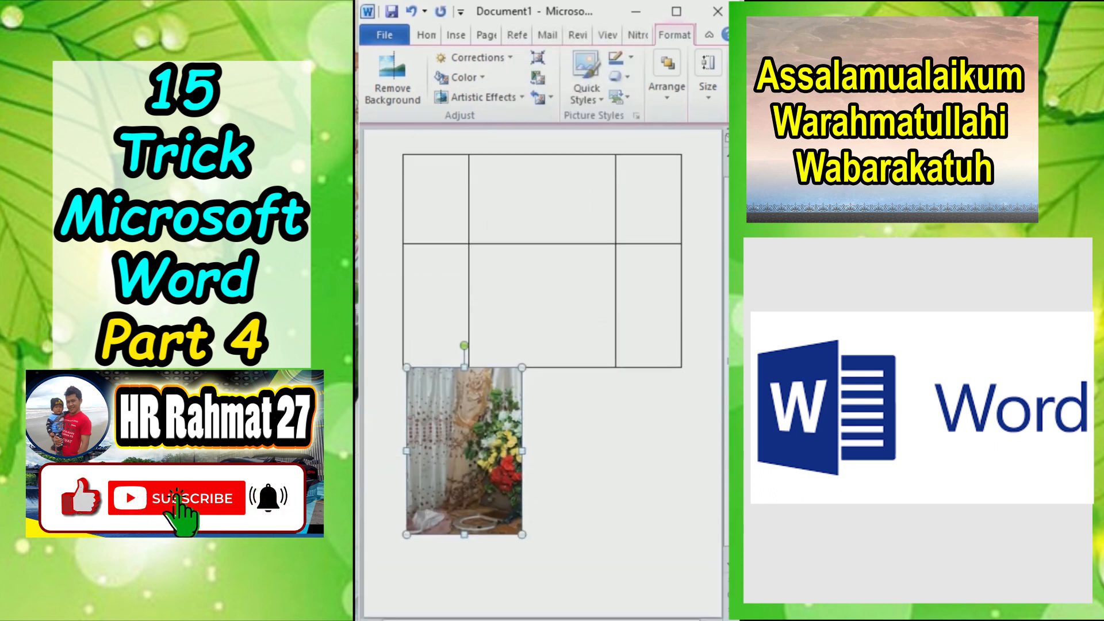
{"action": "left_click_drag", "start_coordinate": [464, 478], "coordinate": [464, 267]}
{"action": "left_click_drag", "start_coordinate": [522, 352], "coordinate": [461, 263]}
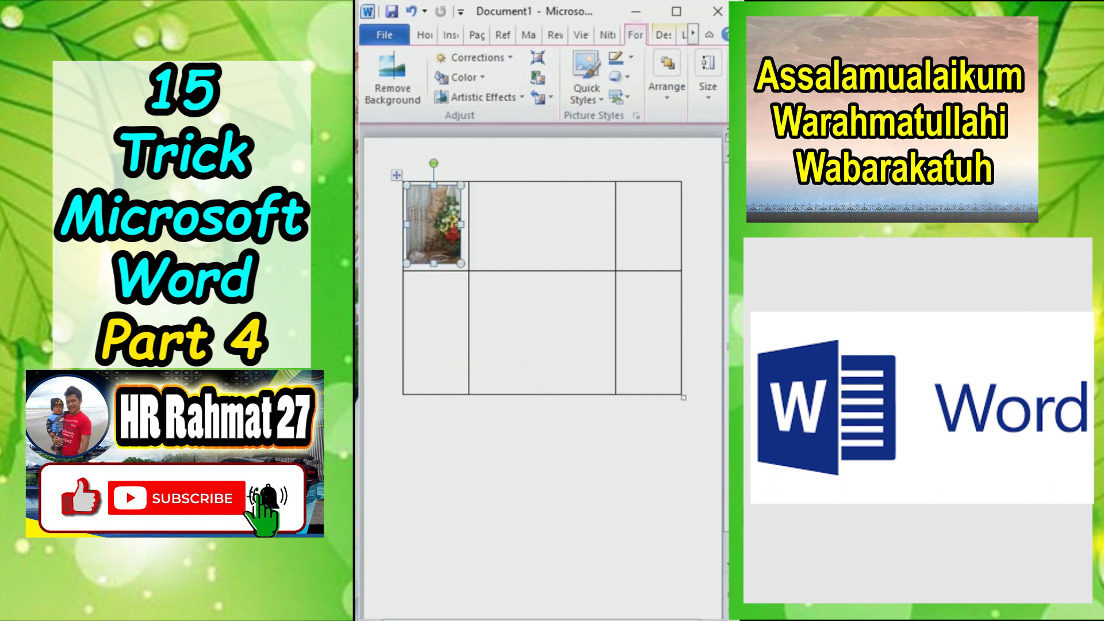
Step: Move the picture from the table's upper-left cell down into the lower-left cell
{"action": "left_click_drag", "start_coordinate": [434, 224], "coordinate": [434, 338]}
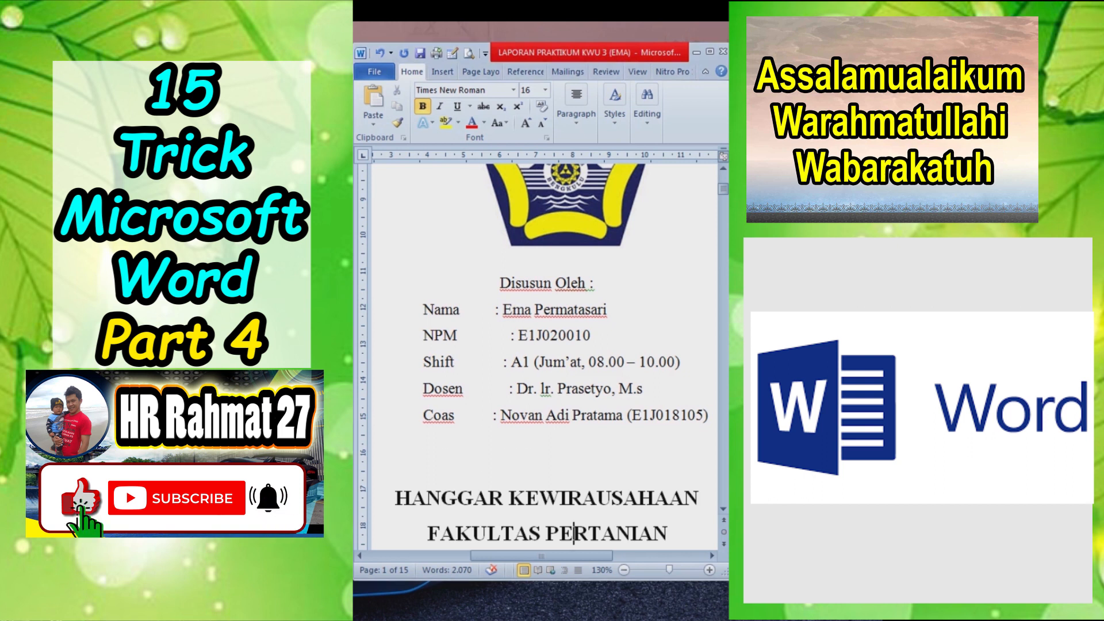
Step: Replace the spaces before the colons in the Nama and NPM lines of the cover page with tabs
{"action": "left_click_drag", "start_coordinate": [464, 313], "coordinate": [460, 313]}
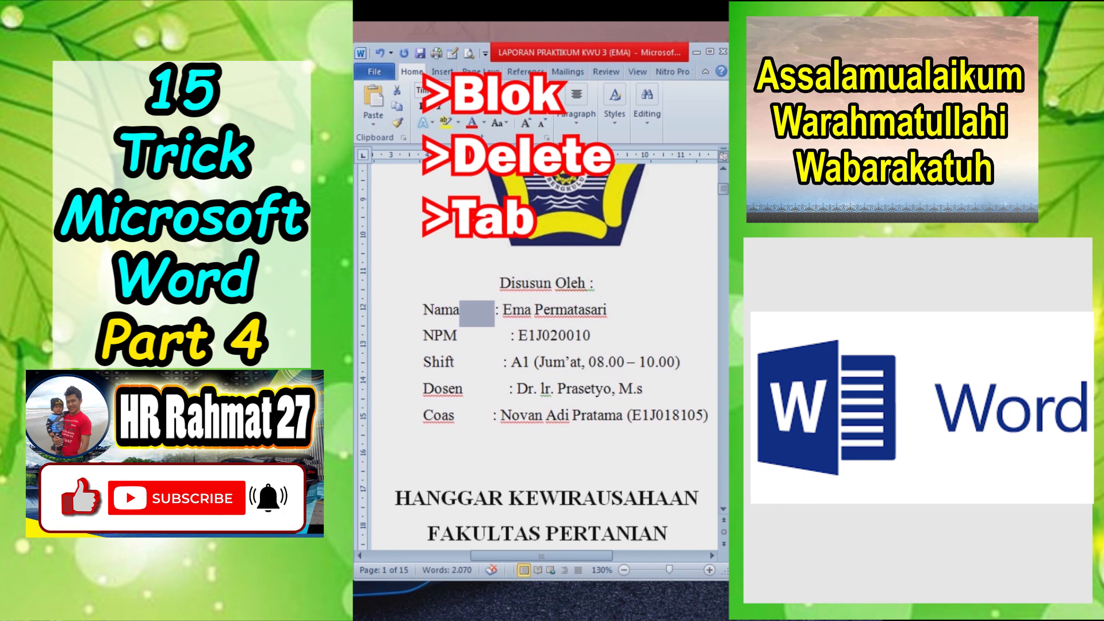
{"action": "key", "text": "Delete"}
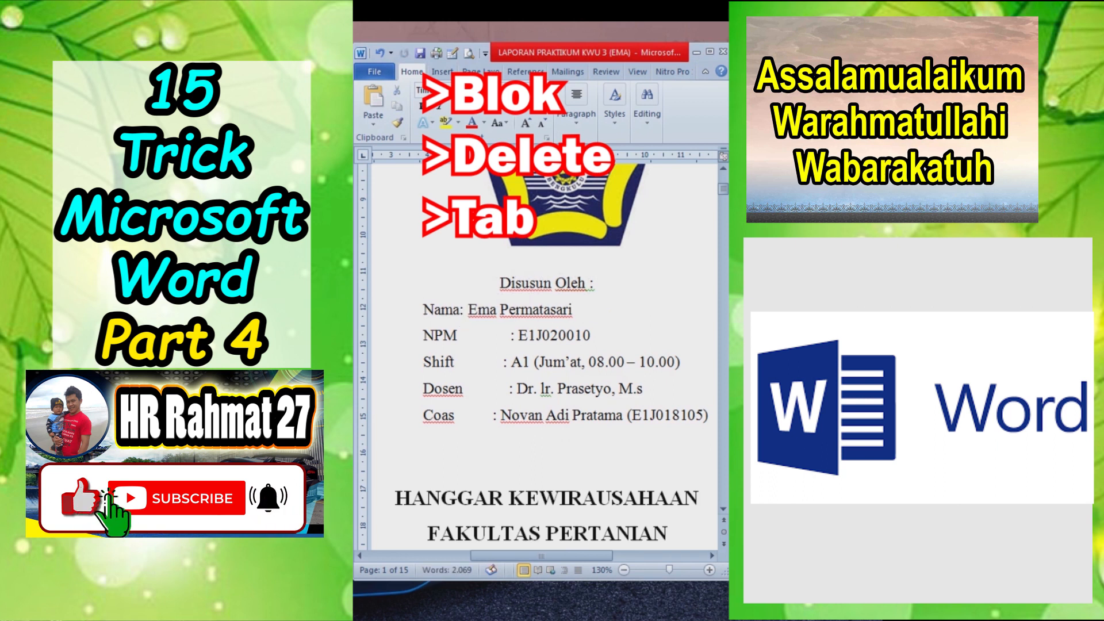
{"action": "key", "text": "Tab"}
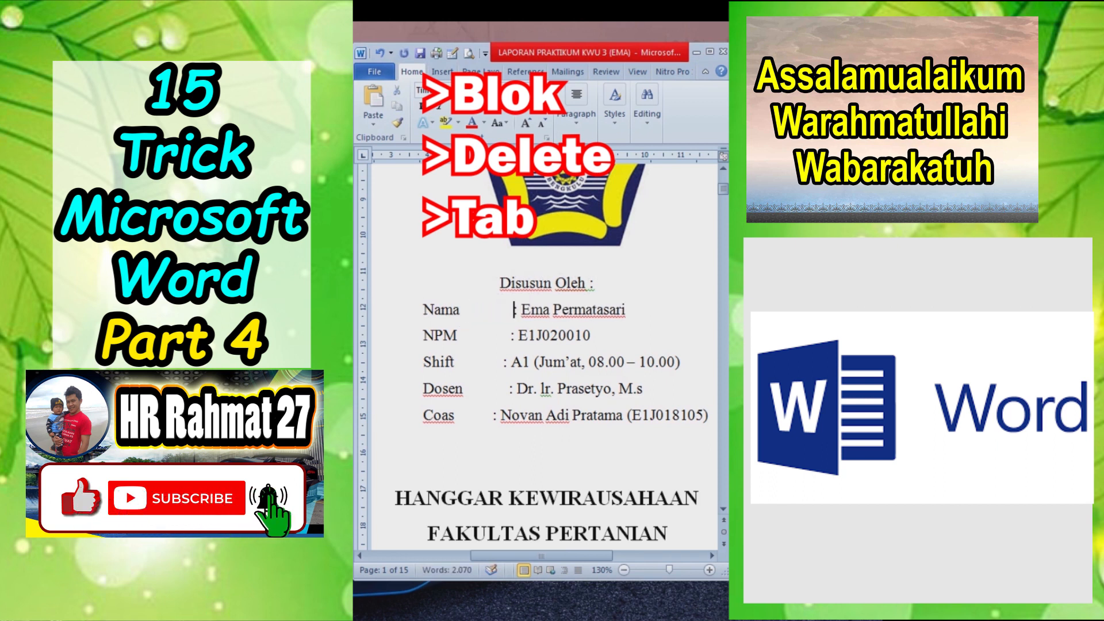
{"action": "left_click_drag", "start_coordinate": [511, 336], "coordinate": [457, 336]}
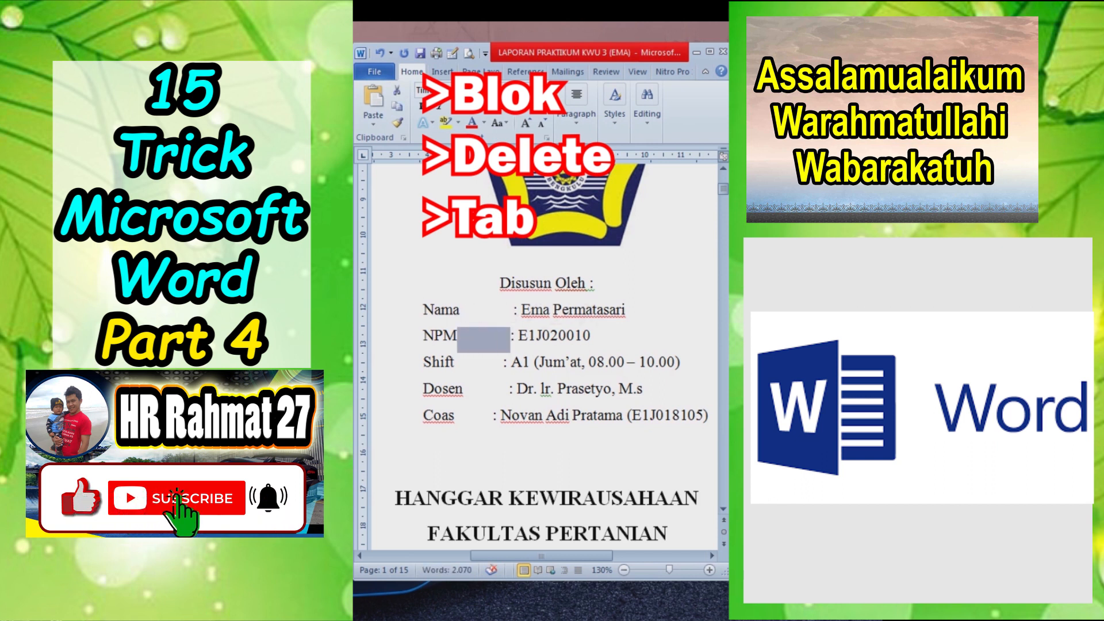
{"action": "key", "text": "Delete"}
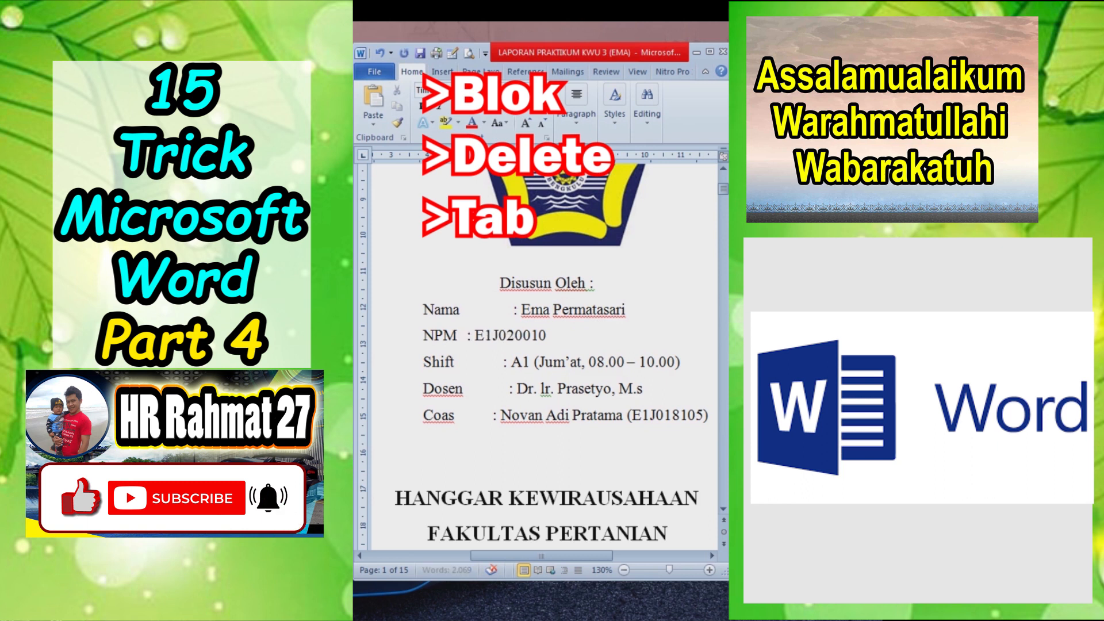
{"action": "key", "text": "Tab"}
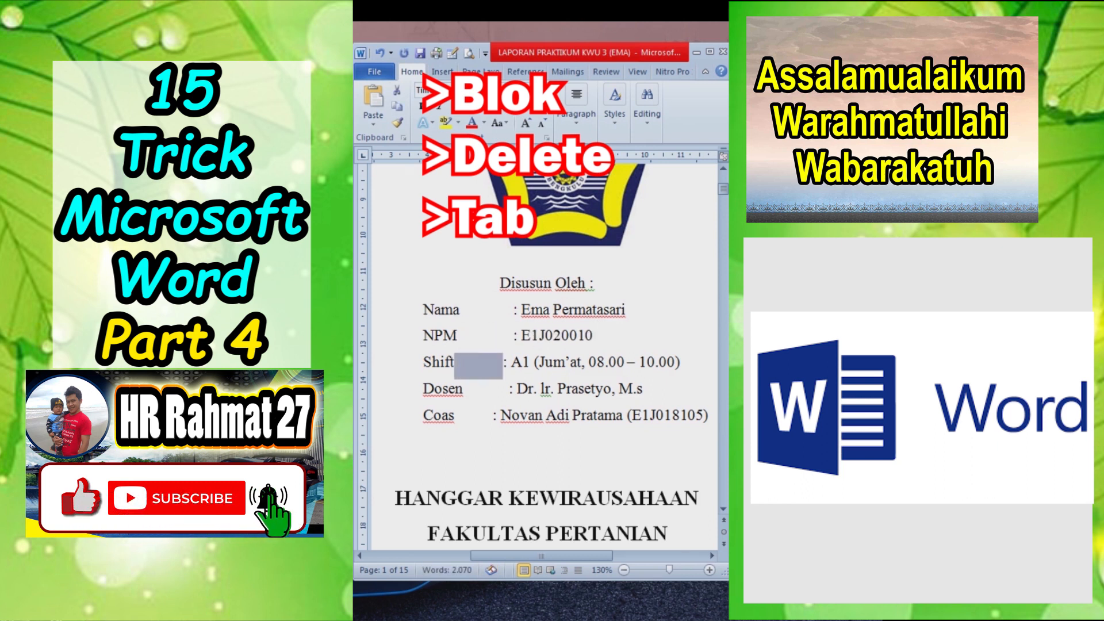
Step: Replace the spaces before the colons in the Shift and Dosen lines with tabs, aligning them with the lines above
{"action": "key", "text": "Delete"}
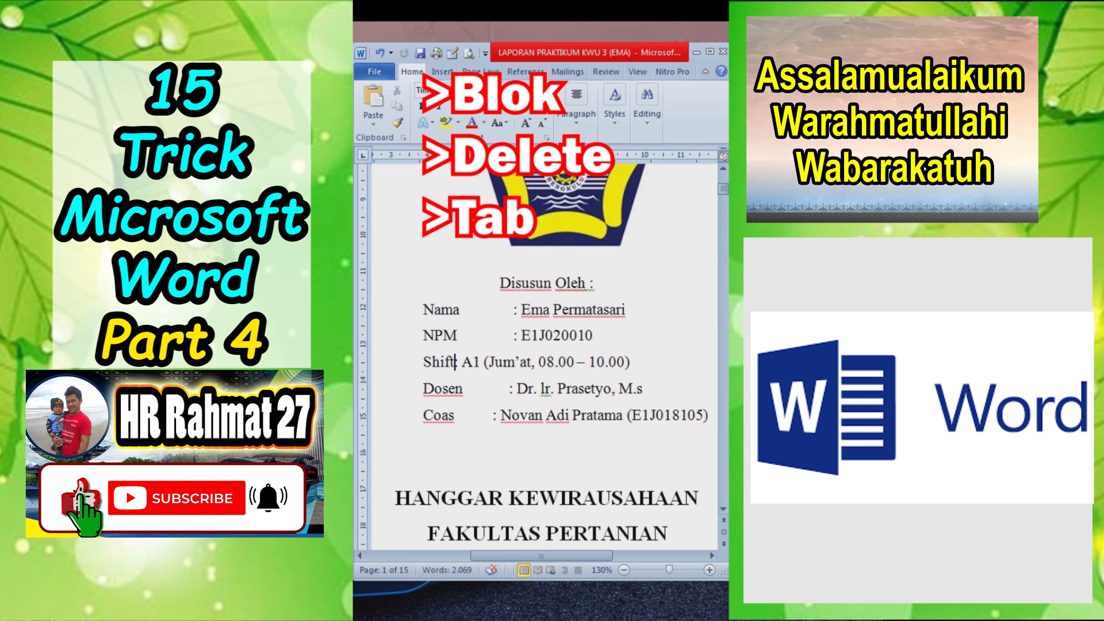
{"action": "key", "text": "Tab"}
{"action": "key", "text": "Tab"}
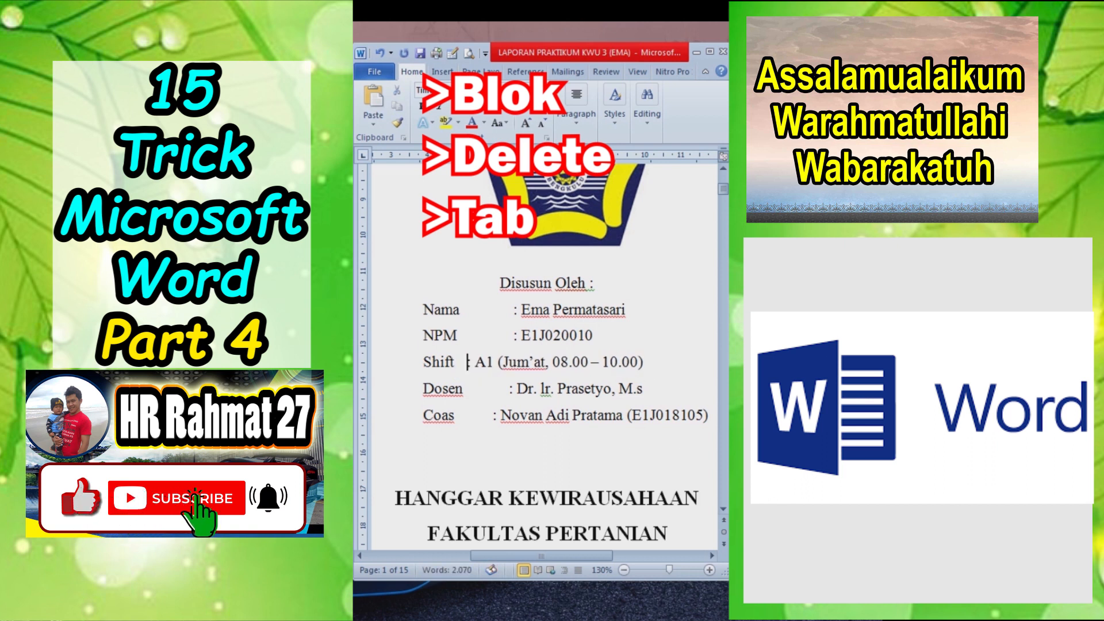
{"action": "left_click_drag", "start_coordinate": [509, 391], "coordinate": [493, 392]}
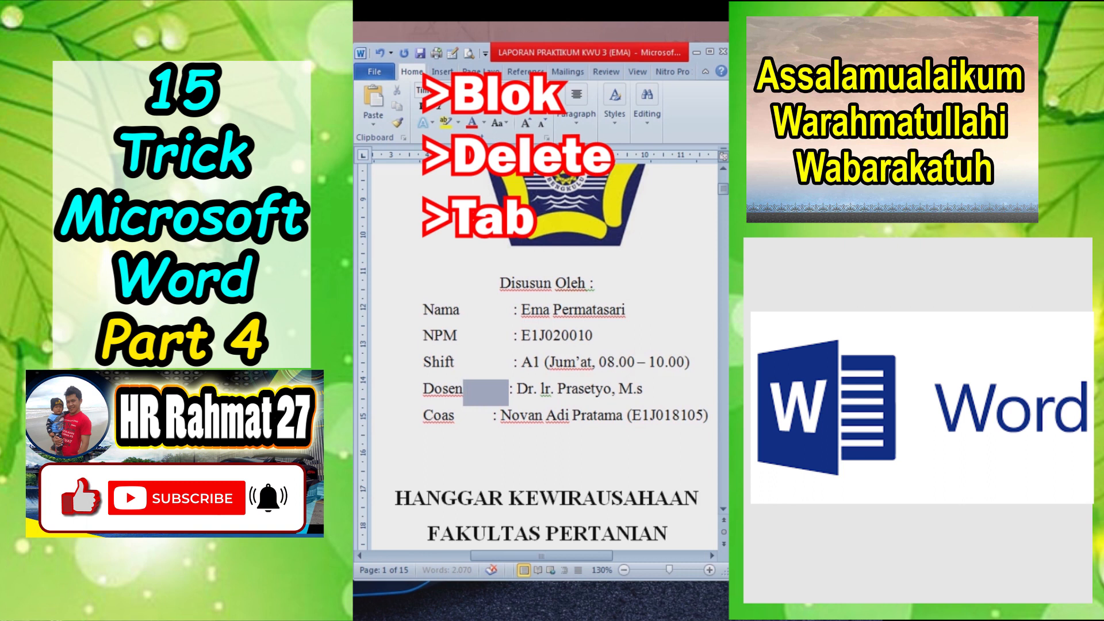
{"action": "key", "text": "Delete"}
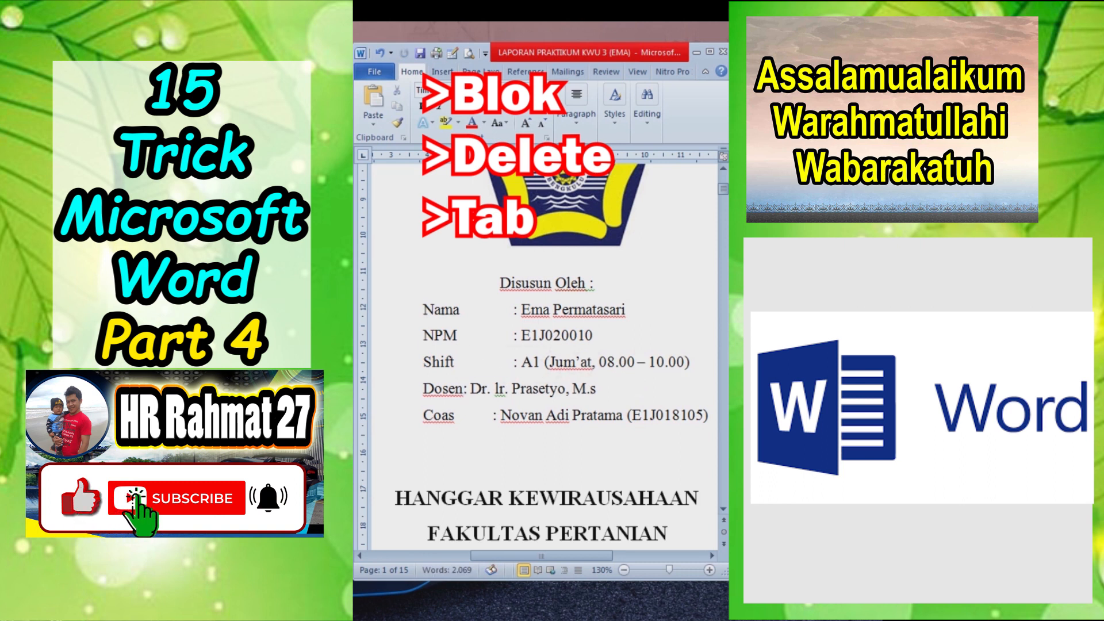
{"action": "key", "text": "Tab"}
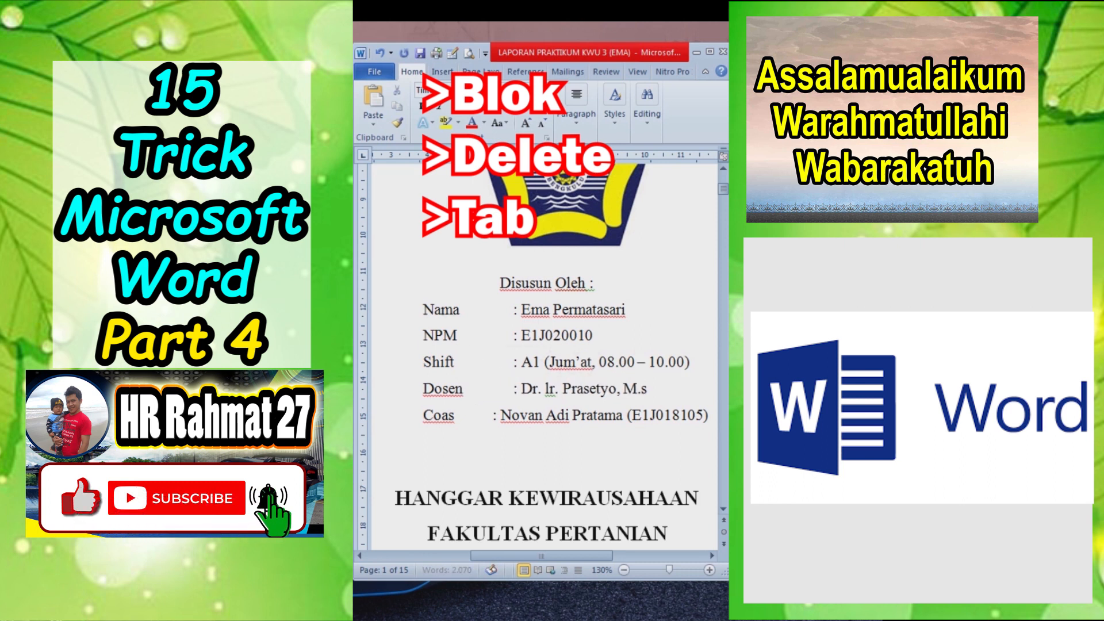
Step: Replace the spaces before the colon in the Coas line with two tabs to align it with the other lines
{"action": "left_click_drag", "start_coordinate": [490, 417], "coordinate": [459, 417]}
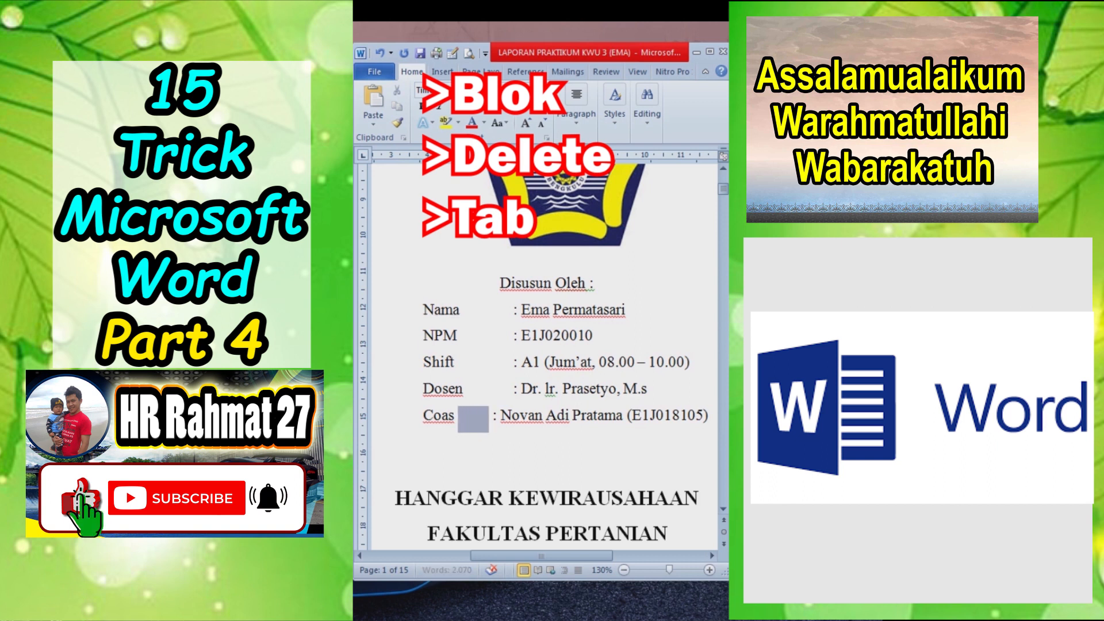
{"action": "key", "text": "Delete"}
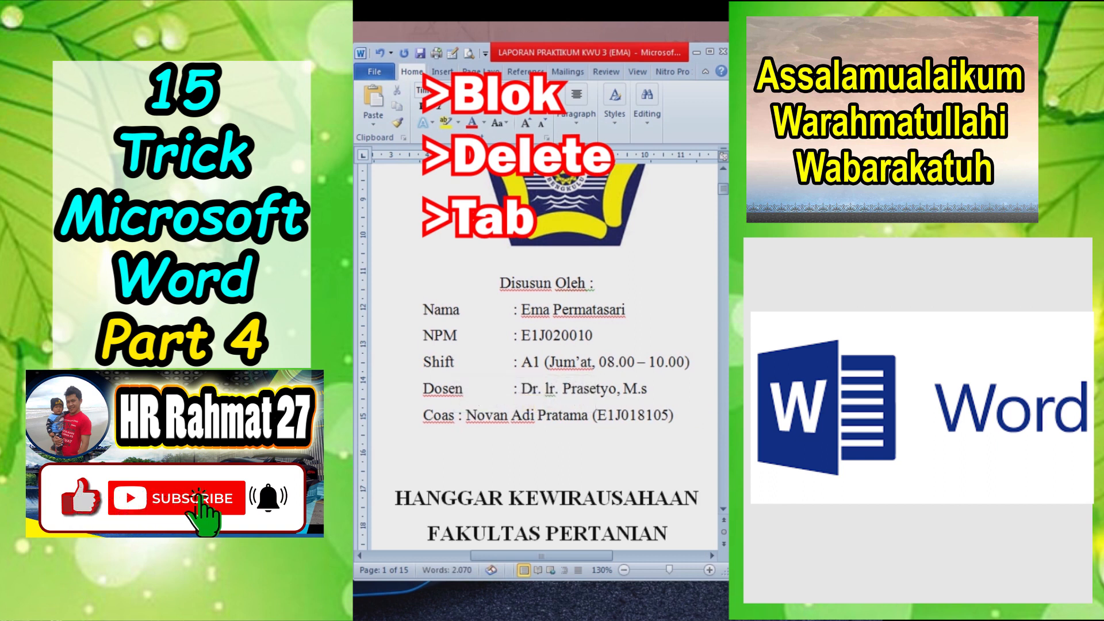
{"action": "key", "text": "Tab"}
{"action": "key", "text": "Tab"}
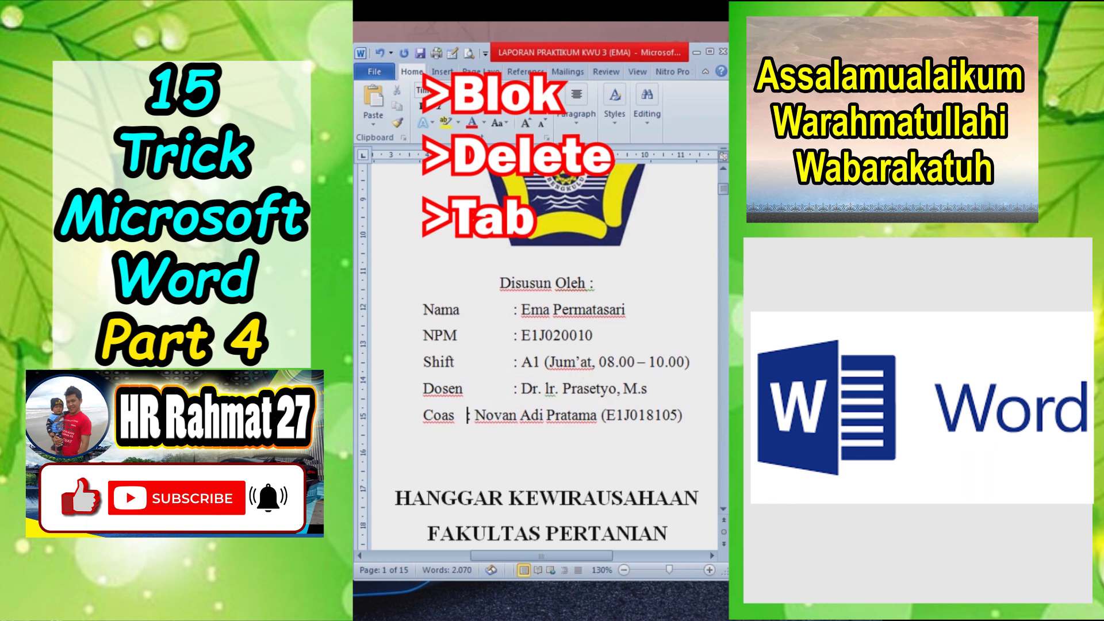
{"action": "scroll", "coordinate": [541, 346], "scroll_direction": "down", "scroll_amount": 2}
{"action": "scroll", "coordinate": [541, 345], "scroll_direction": "up", "scroll_amount": 4}
{"action": "scroll", "coordinate": [541, 345], "scroll_direction": "down", "scroll_amount": 1}
{"action": "scroll", "coordinate": [540, 346], "scroll_direction": "up", "scroll_amount": 1}
{"action": "scroll", "coordinate": [541, 346], "scroll_direction": "down", "scroll_amount": 1}
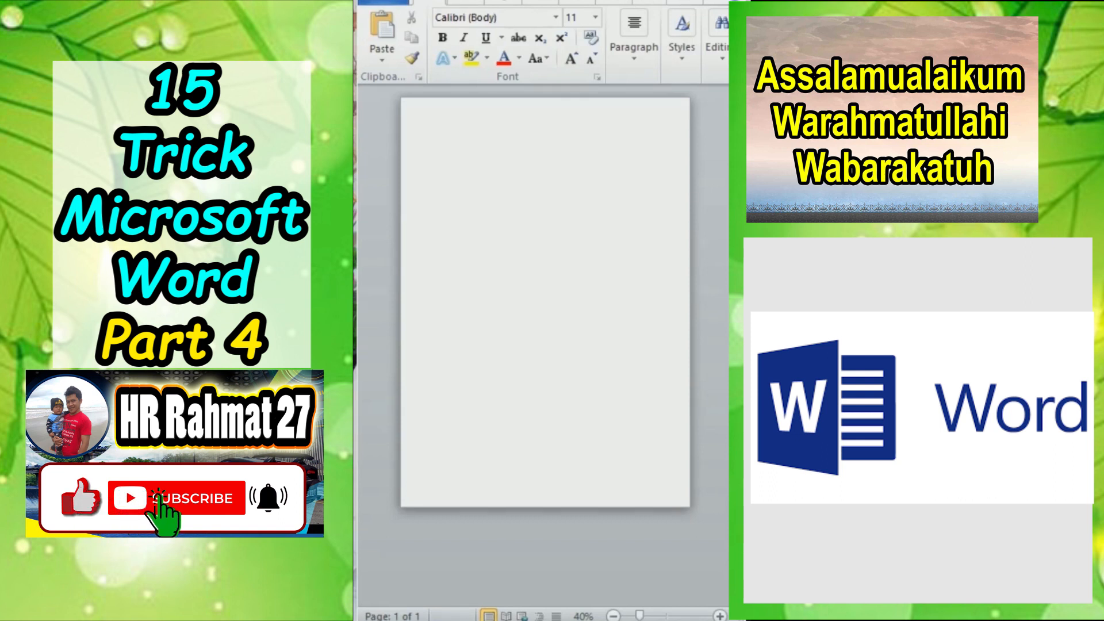
Step: Add a box page border to the whole blank document using the teal and purple art with ornamental corners
{"action": "left_click", "coordinate": [504, 2]}
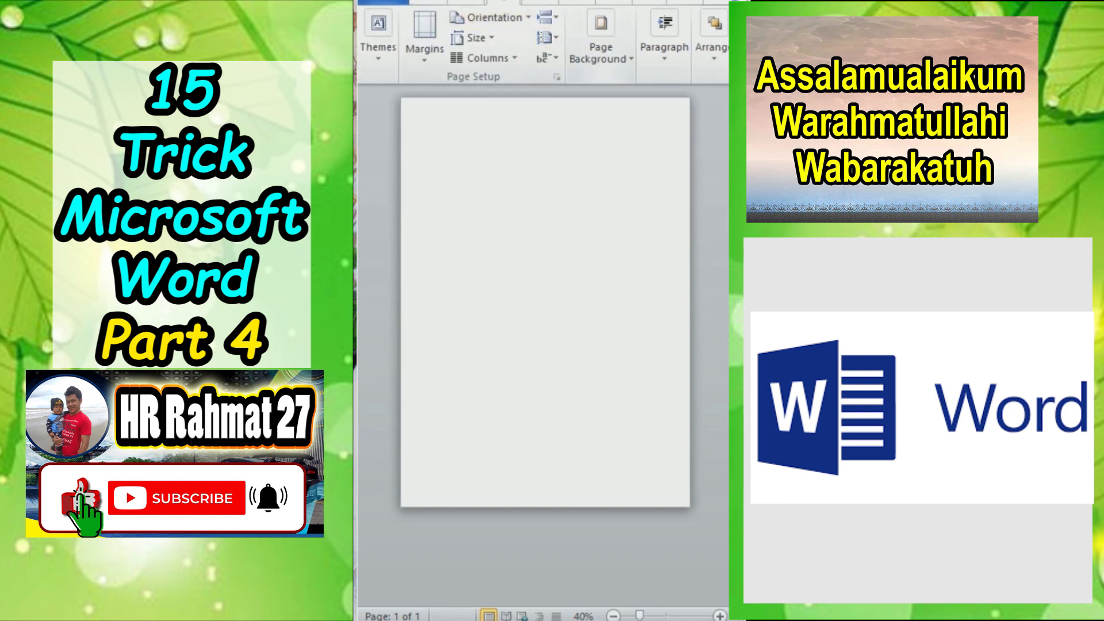
{"action": "left_click", "coordinate": [601, 51]}
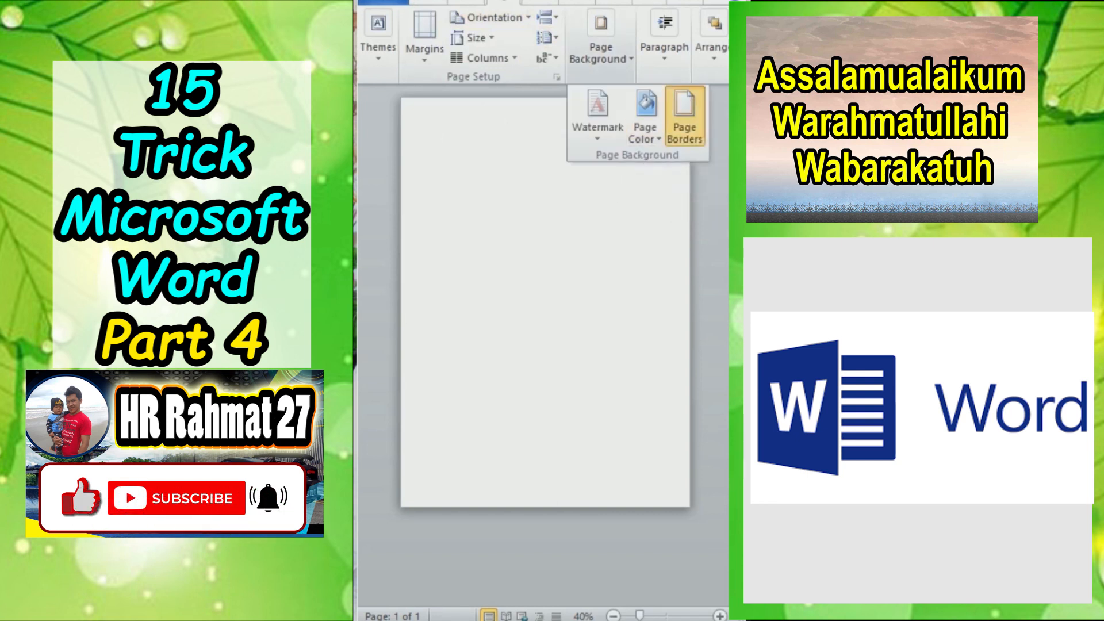
{"action": "left_click", "coordinate": [685, 115]}
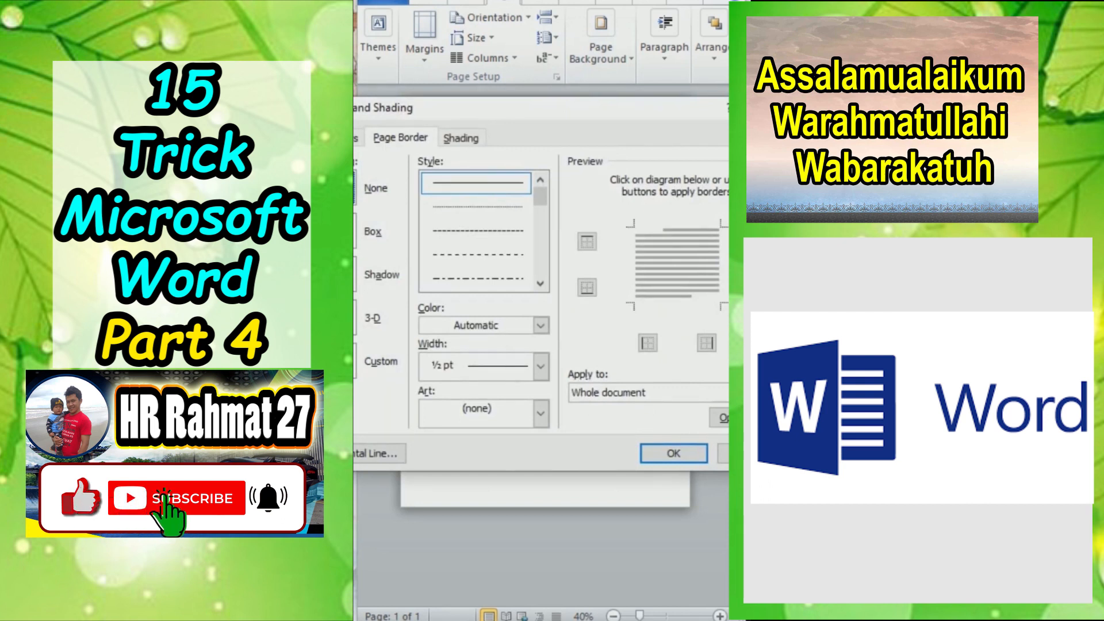
{"action": "left_click", "coordinate": [354, 231]}
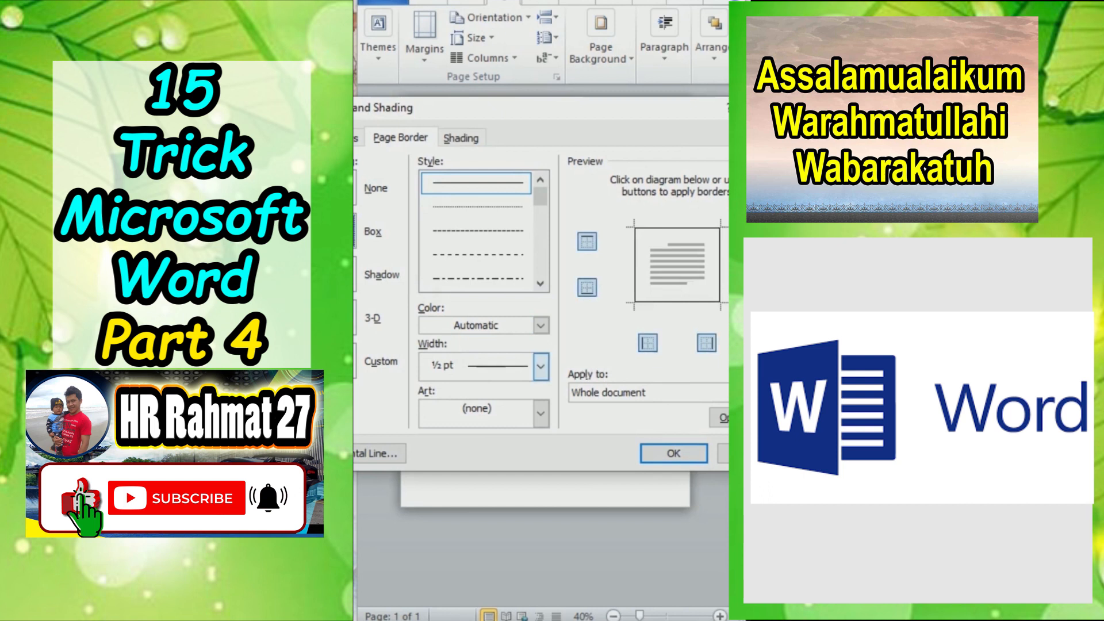
{"action": "left_click", "coordinate": [541, 413]}
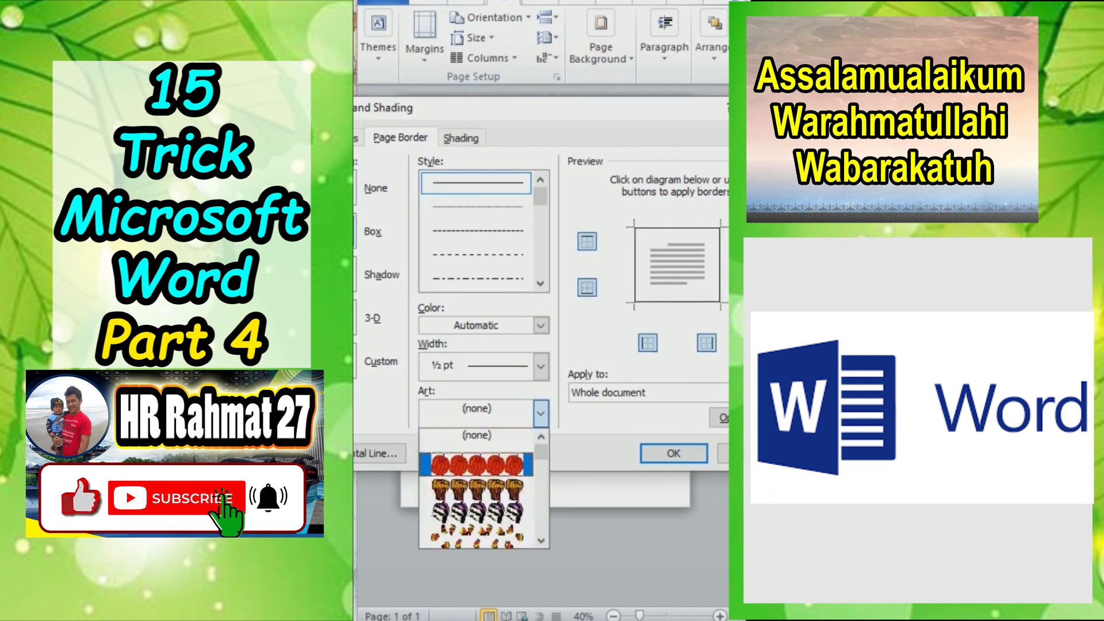
{"action": "scroll", "coordinate": [477, 489], "scroll_direction": "down", "scroll_amount": 10}
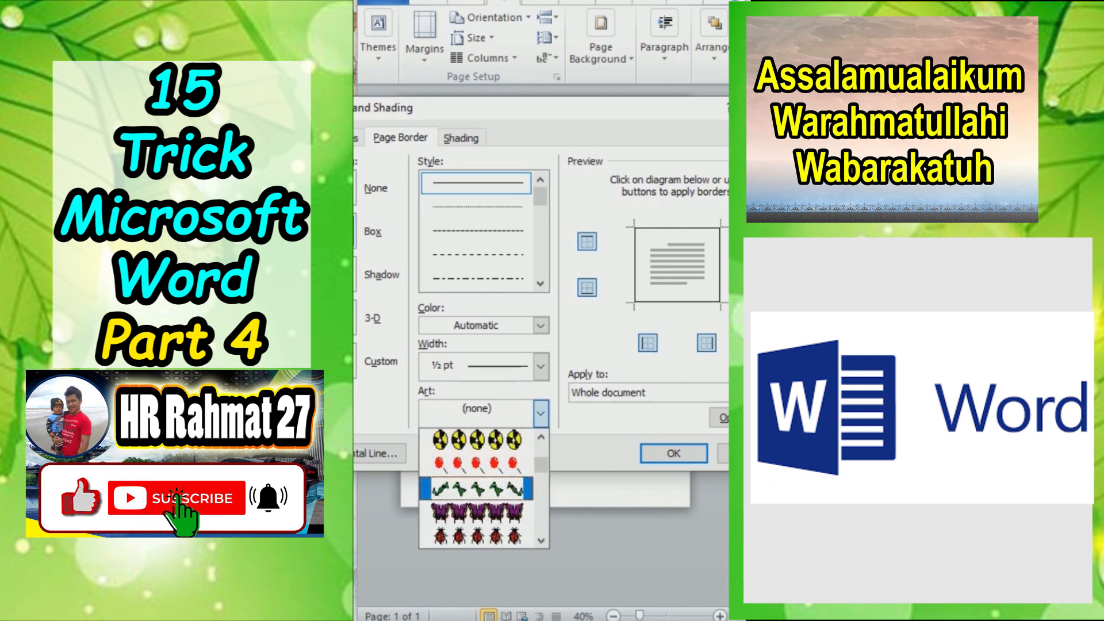
{"action": "scroll", "coordinate": [476, 489], "scroll_direction": "down", "scroll_amount": 5}
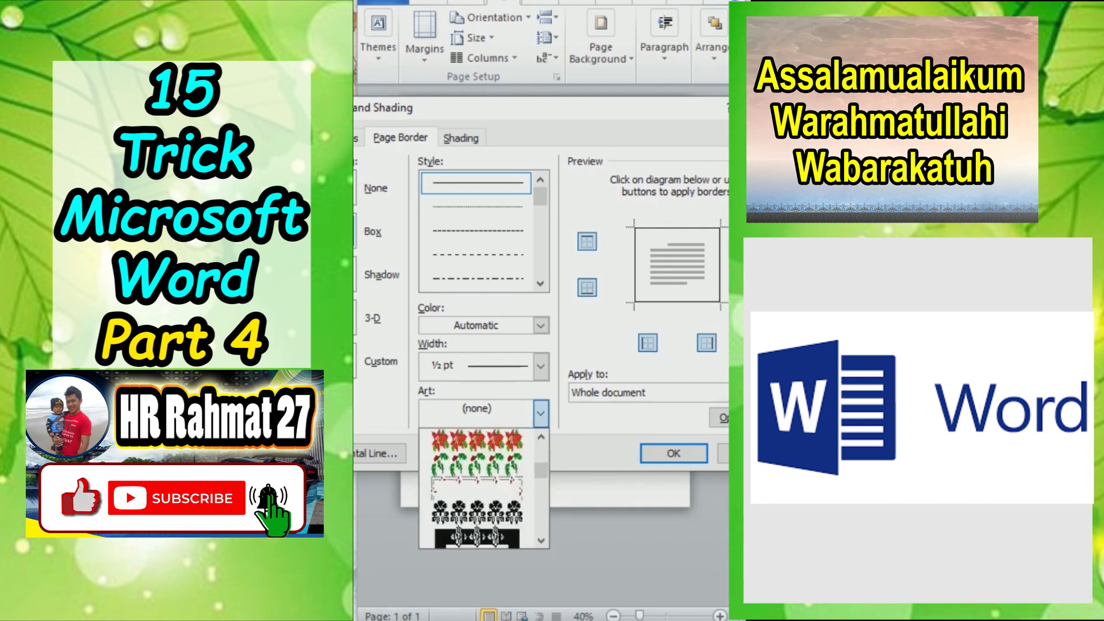
{"action": "scroll", "coordinate": [476, 489], "scroll_direction": "down", "scroll_amount": 4}
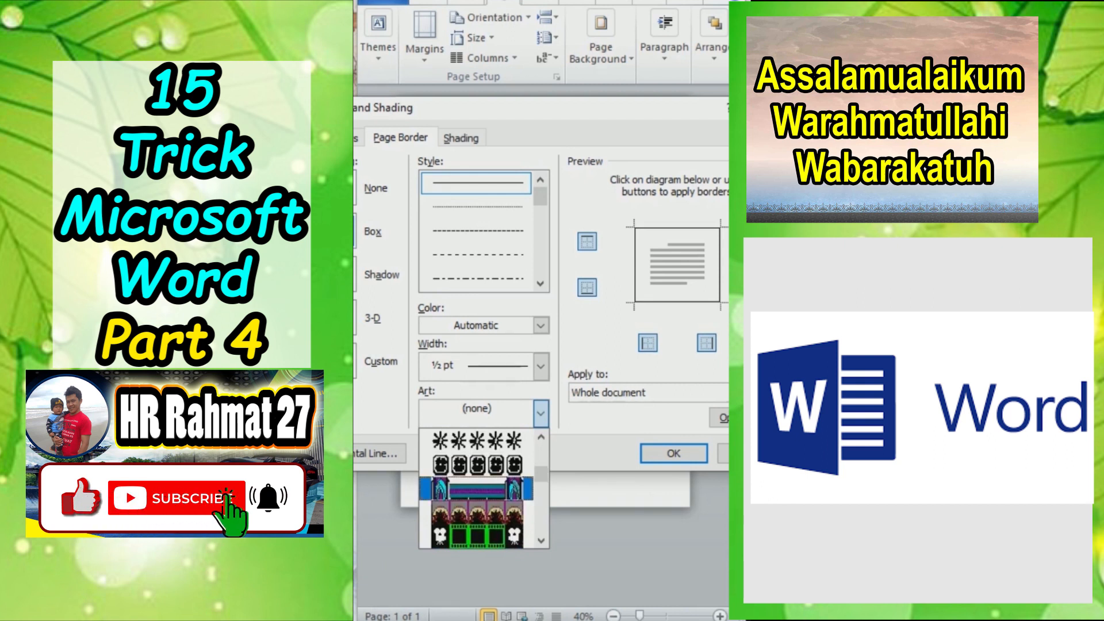
{"action": "left_click", "coordinate": [477, 489]}
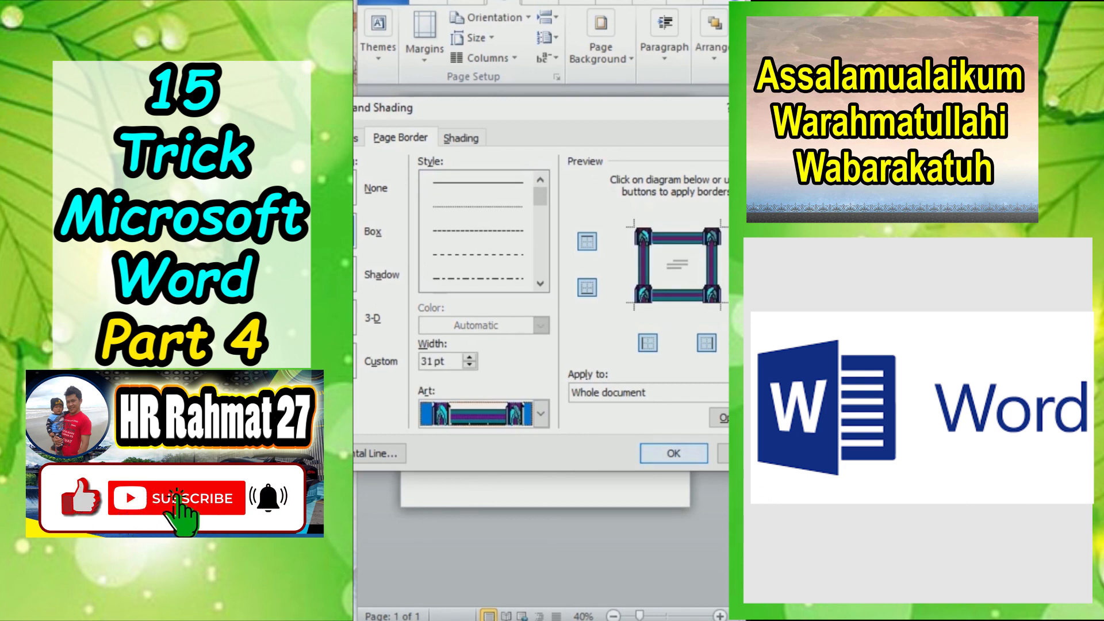
{"action": "key", "text": "Return"}
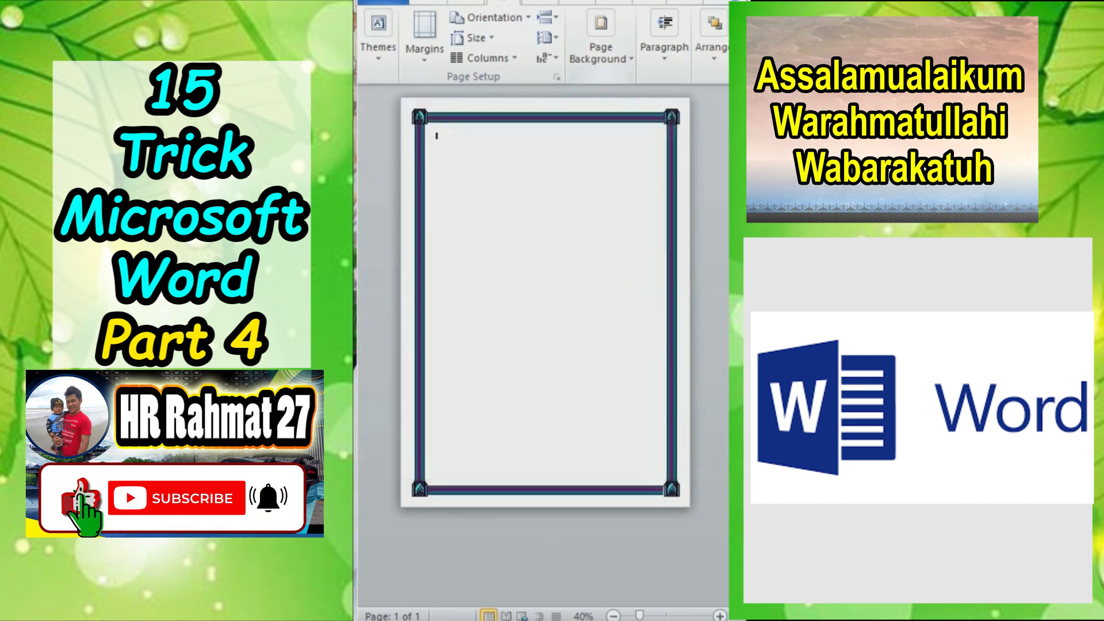
Step: Change the page border art to the row of red flowers for the whole document
{"action": "left_click", "coordinate": [601, 40]}
{"action": "left_click", "coordinate": [690, 115]}
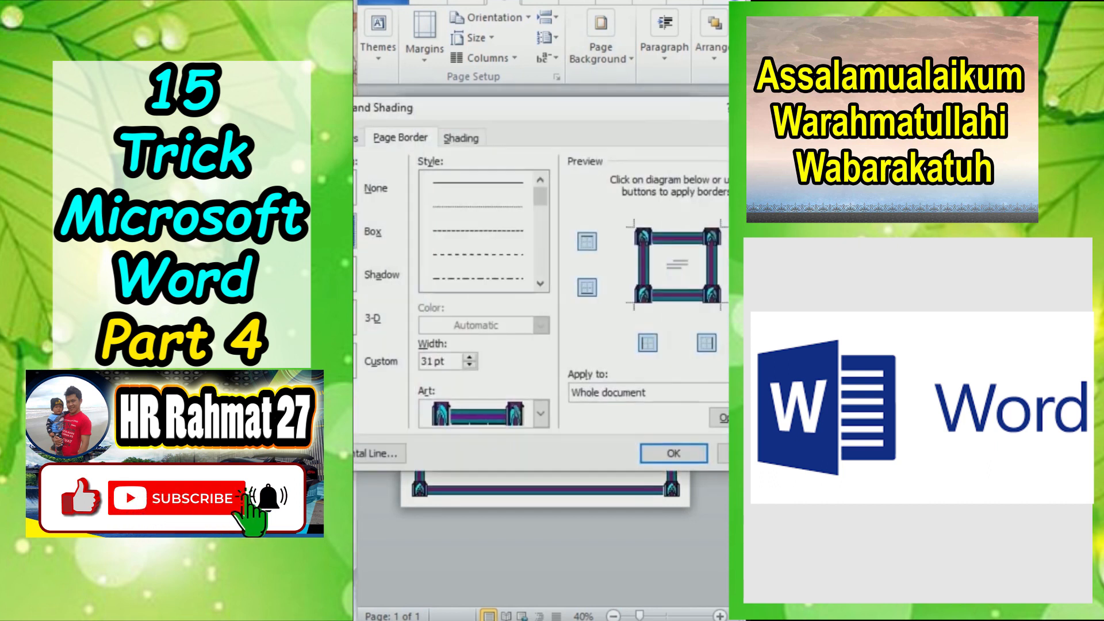
{"action": "left_click", "coordinate": [541, 413]}
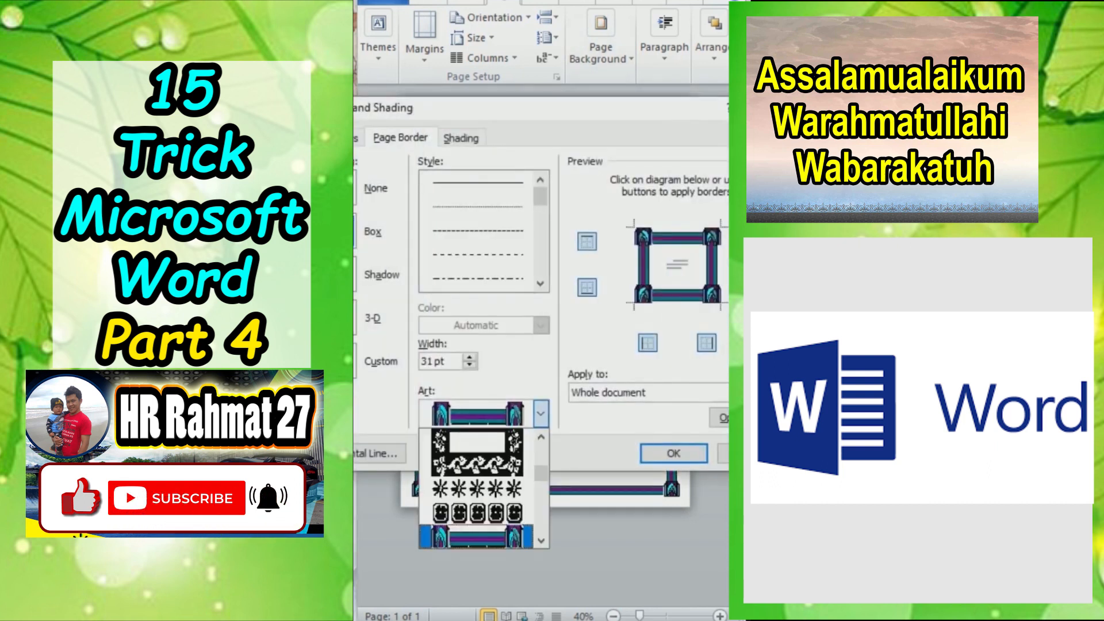
{"action": "scroll", "coordinate": [478, 489], "scroll_direction": "down", "scroll_amount": 5}
{"action": "scroll", "coordinate": [478, 489], "scroll_direction": "up", "scroll_amount": 3}
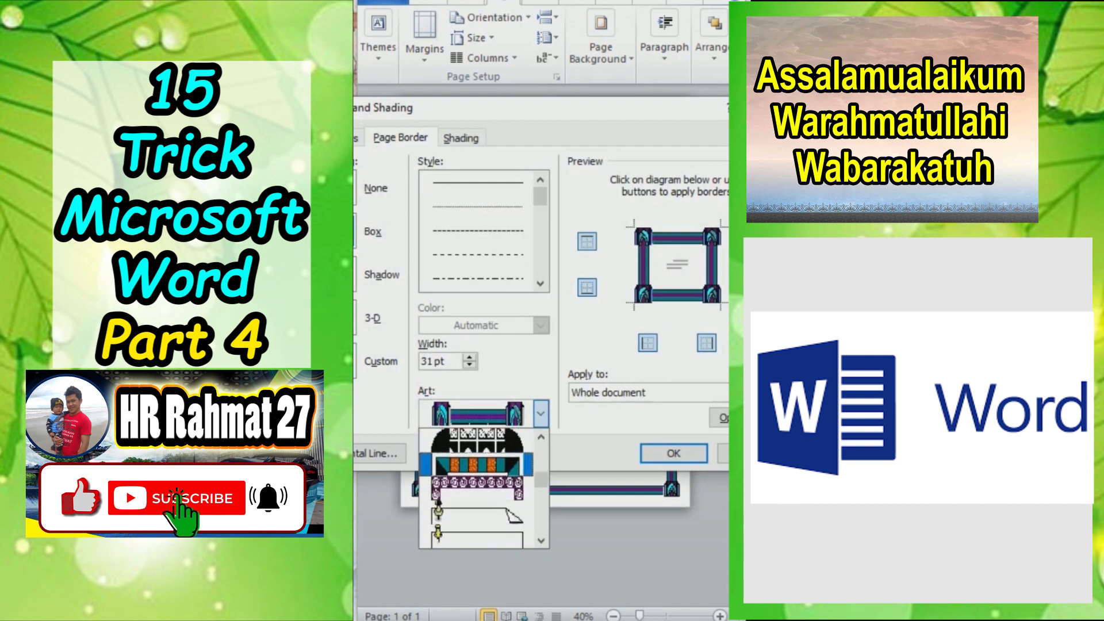
{"action": "scroll", "coordinate": [483, 489], "scroll_direction": "up", "scroll_amount": 3}
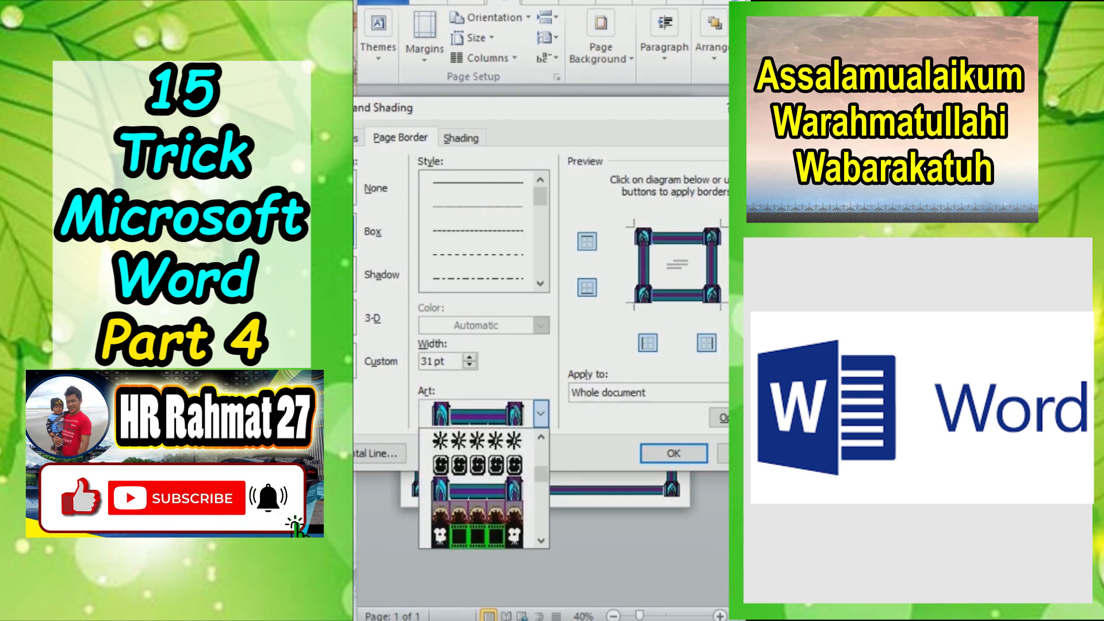
{"action": "scroll", "coordinate": [477, 489], "scroll_direction": "up", "scroll_amount": 3}
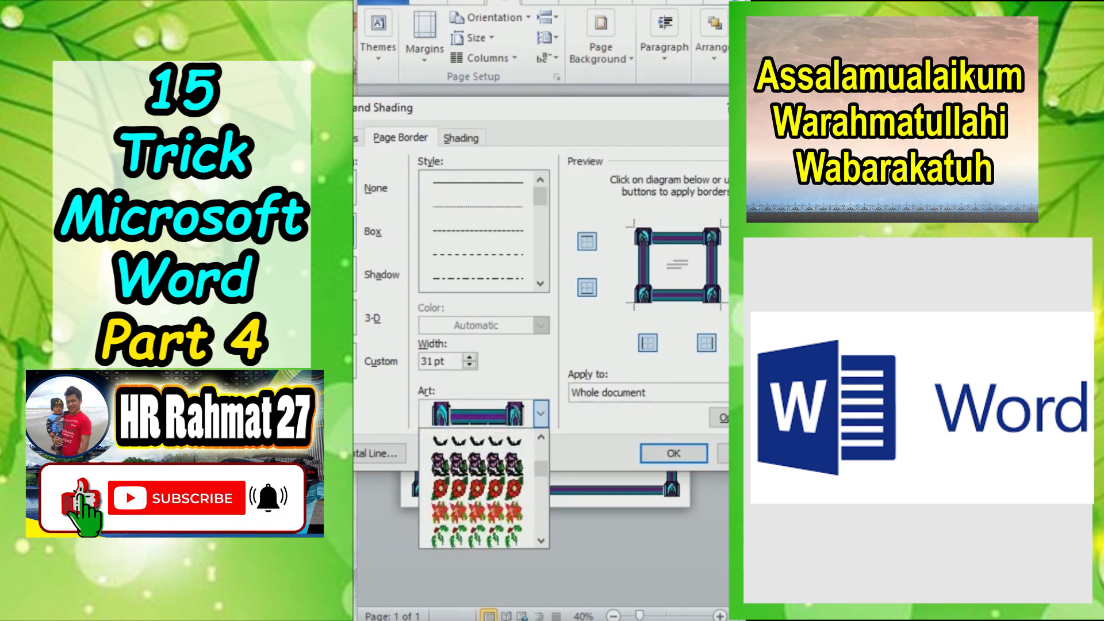
{"action": "left_click", "coordinate": [477, 465]}
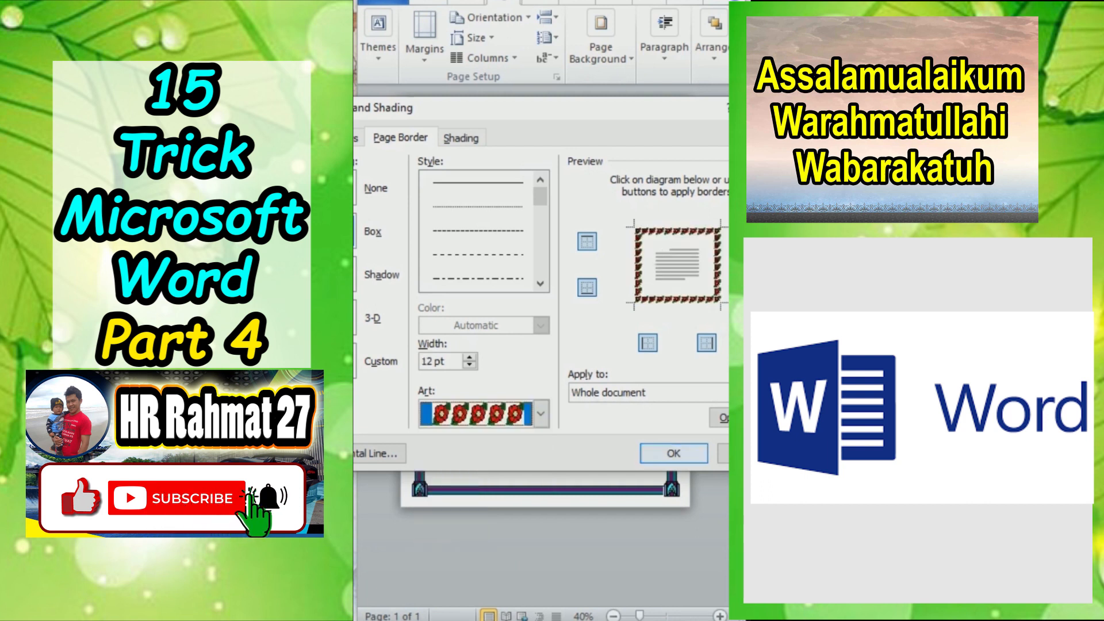
{"action": "key", "text": "Return"}
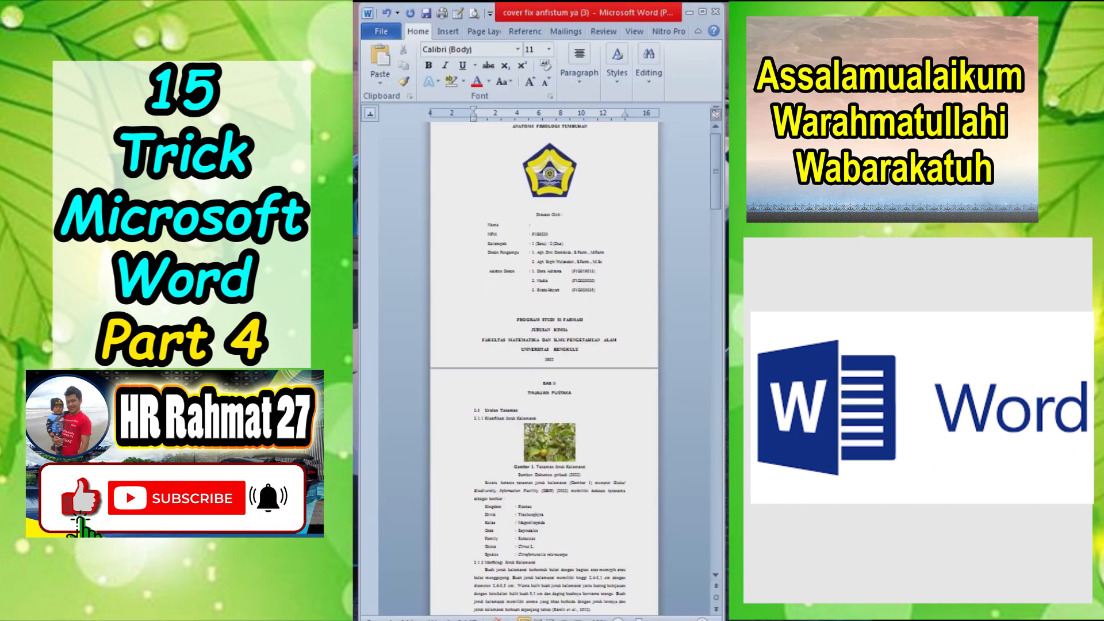
Step: Look through the lab report from the cover page to its end, examining the collapsed margins between the pages
{"action": "scroll", "coordinate": [544, 368], "scroll_direction": "down", "scroll_amount": 6}
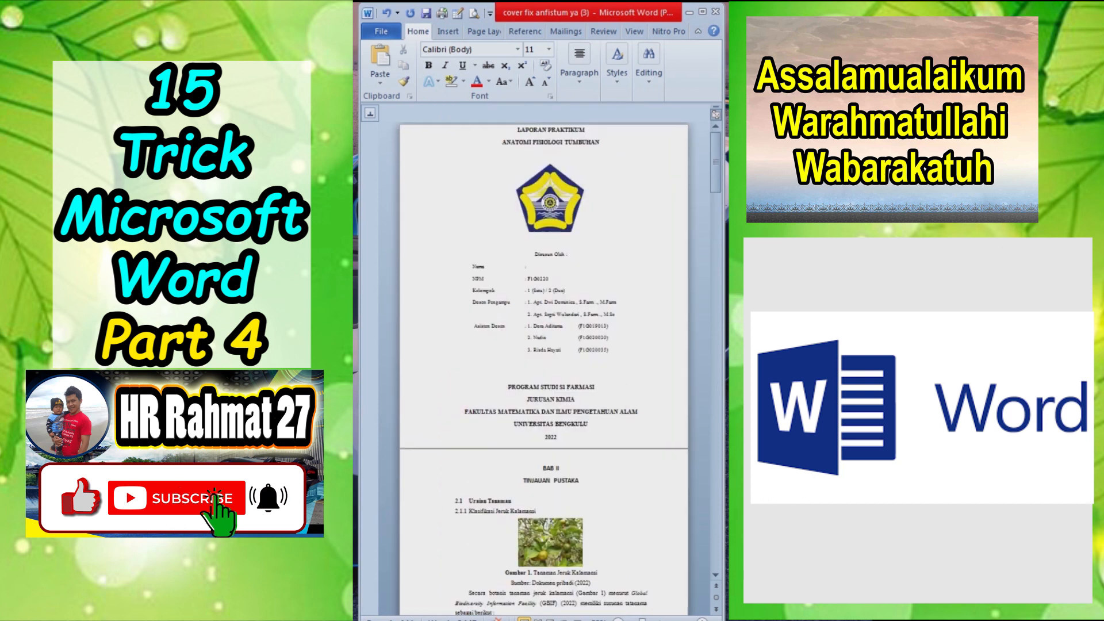
{"action": "scroll", "coordinate": [543, 368], "scroll_direction": "down", "scroll_amount": 4}
{"action": "scroll", "coordinate": [543, 368], "scroll_direction": "down", "scroll_amount": 10}
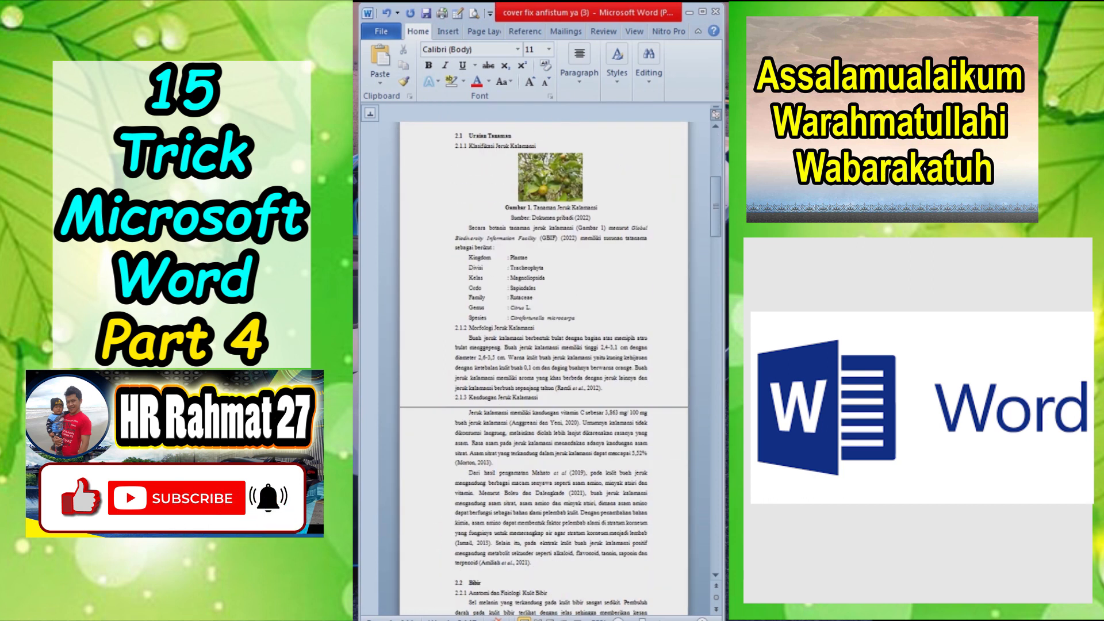
{"action": "scroll", "coordinate": [543, 368], "scroll_direction": "down", "scroll_amount": 10}
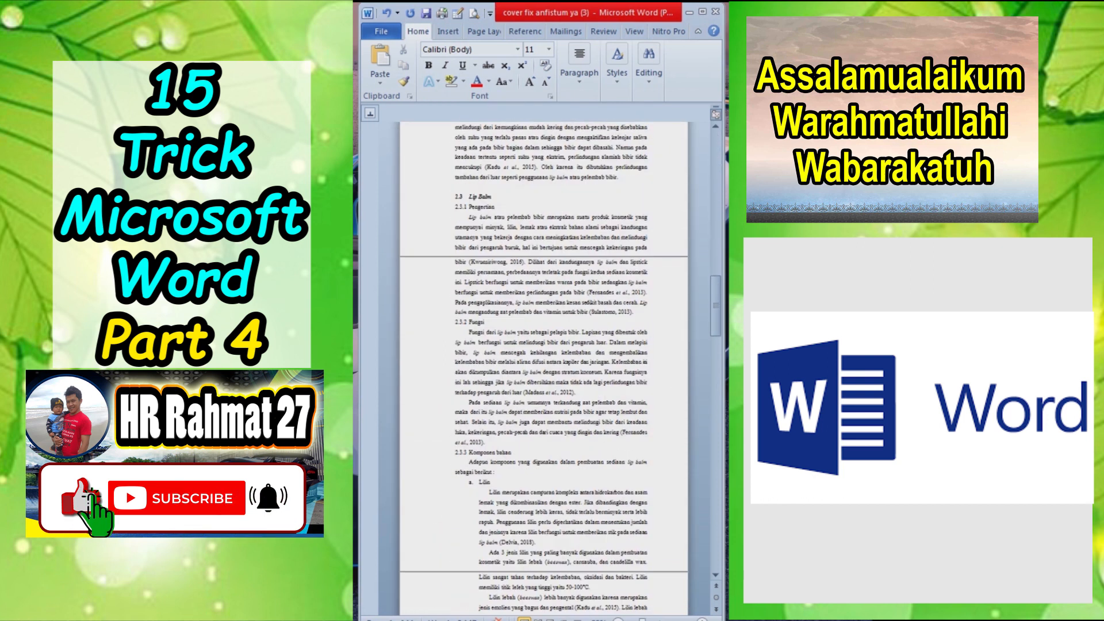
{"action": "scroll", "coordinate": [543, 368], "scroll_direction": "down", "scroll_amount": 10}
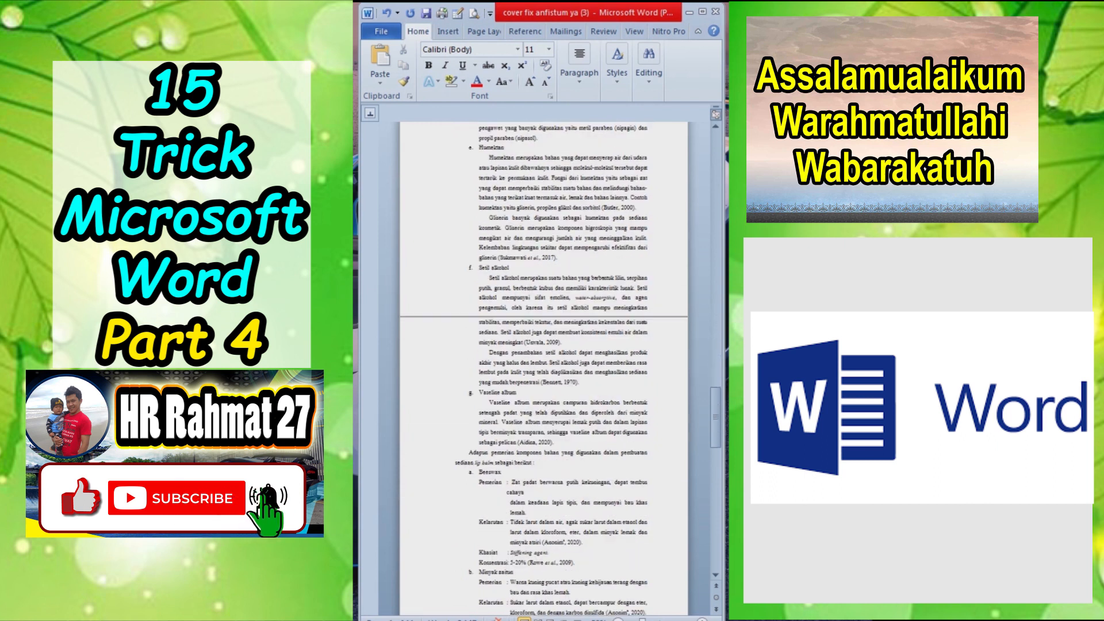
{"action": "scroll", "coordinate": [543, 368], "scroll_direction": "down", "scroll_amount": 10}
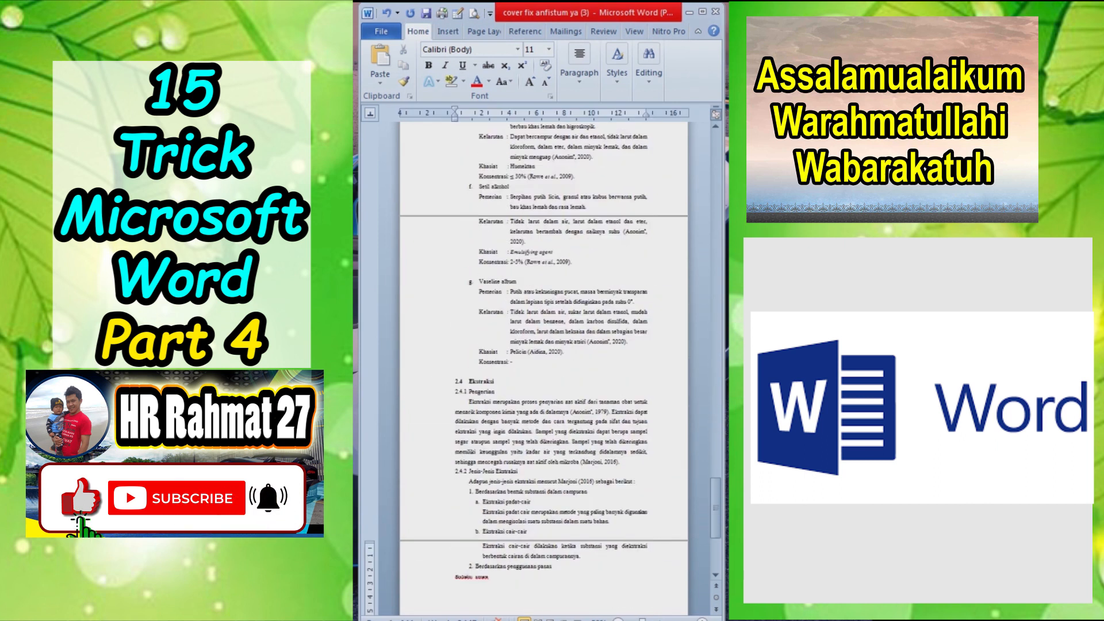
{"action": "scroll", "coordinate": [544, 368], "scroll_direction": "up", "scroll_amount": 6}
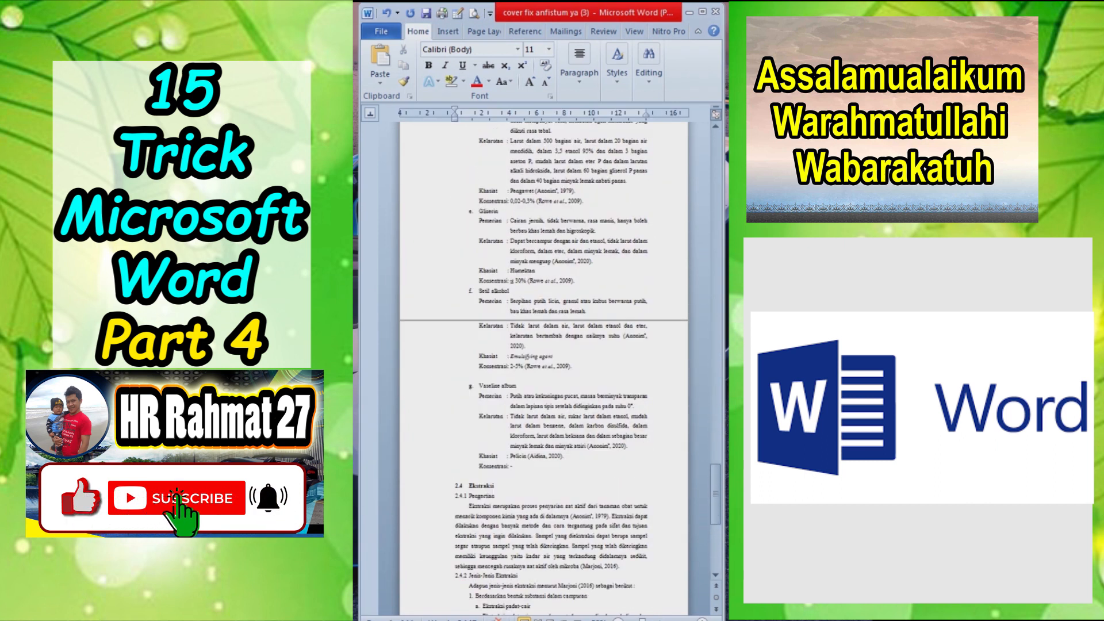
{"action": "scroll", "coordinate": [543, 368], "scroll_direction": "up", "scroll_amount": 15}
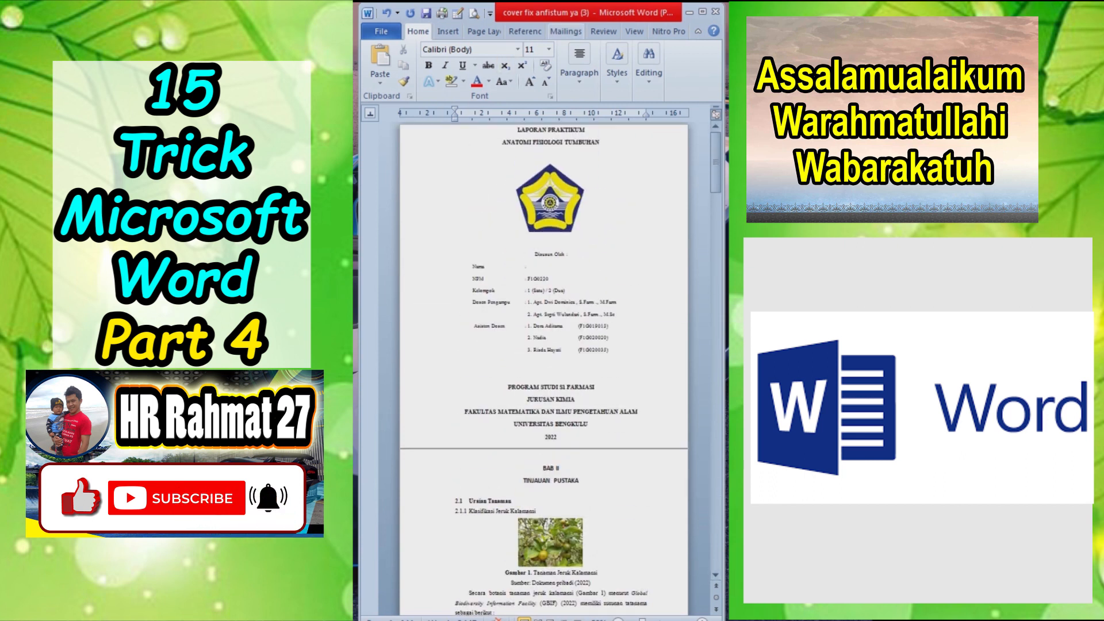
Step: Show the hidden white space between pages using the Two Pages zoom, and enlarge the view back to a single column of pages
{"action": "left_click", "coordinate": [634, 32]}
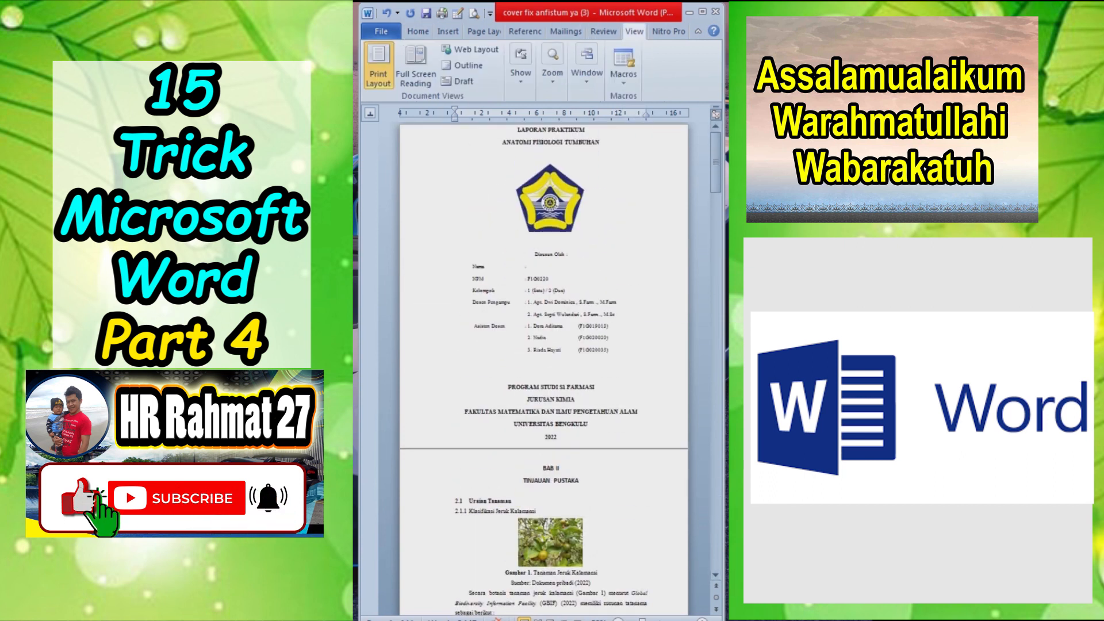
{"action": "left_click", "coordinate": [552, 73]}
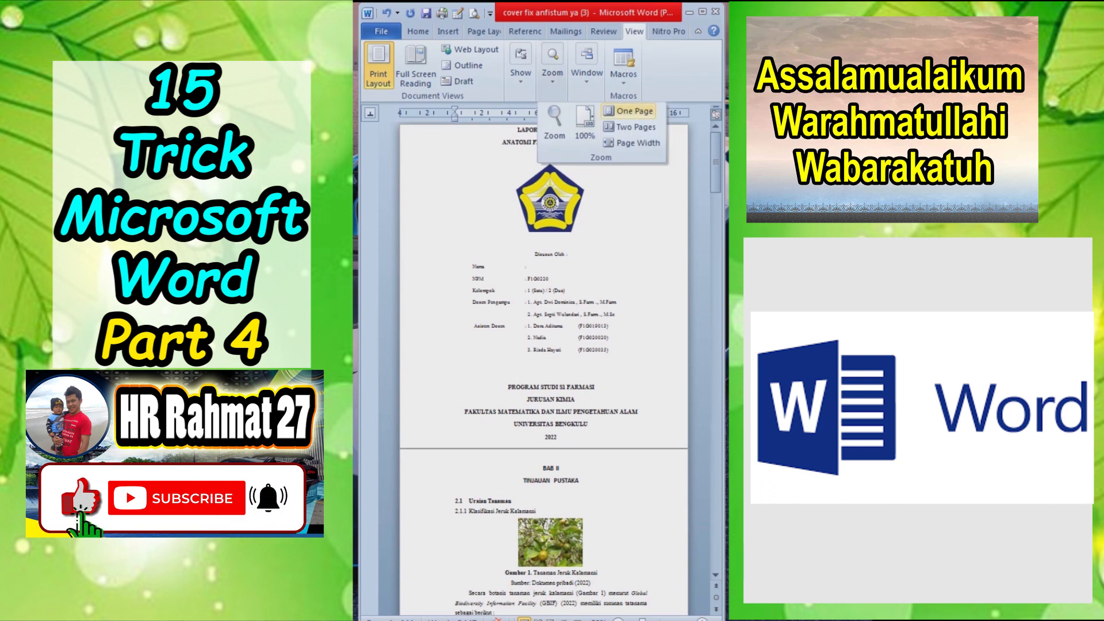
{"action": "left_click", "coordinate": [631, 127]}
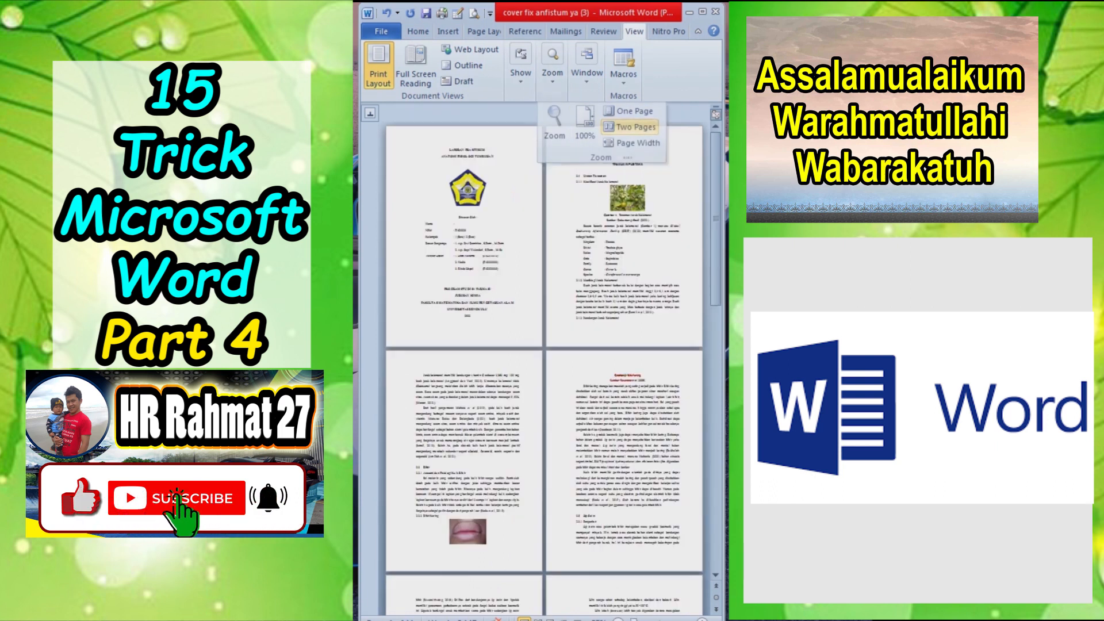
{"action": "scroll", "coordinate": [544, 368], "scroll_direction": "up", "scroll_amount": 2}
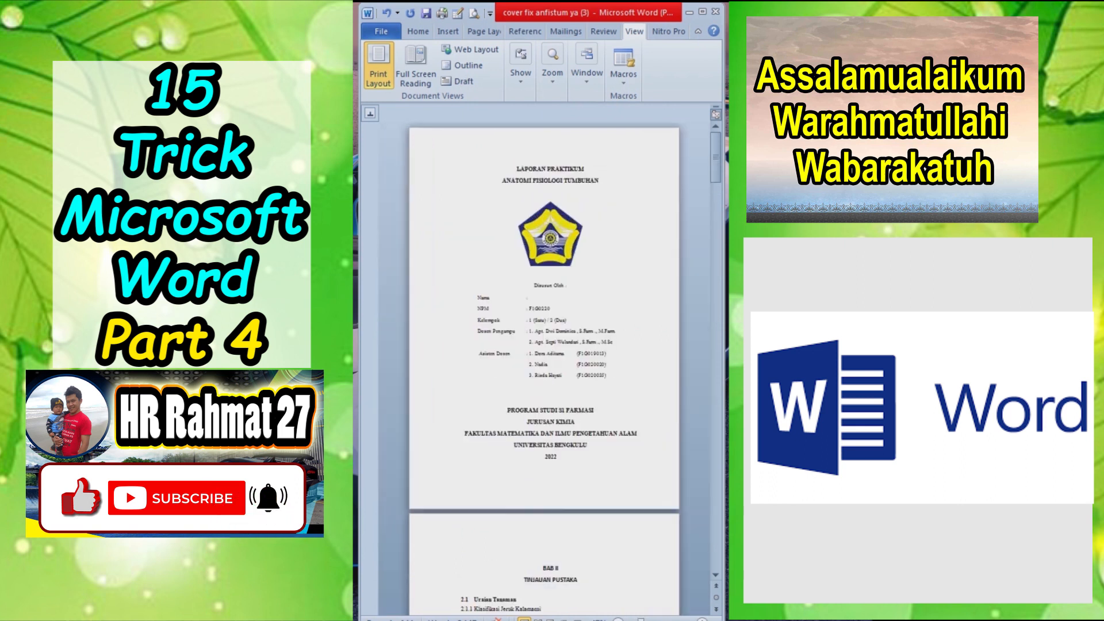
Step: Examine the page margins and gaps throughout the report from the cover page onward
{"action": "scroll", "coordinate": [543, 369], "scroll_direction": "down", "scroll_amount": 2}
{"action": "scroll", "coordinate": [543, 369], "scroll_direction": "up", "scroll_amount": 1}
{"action": "scroll", "coordinate": [544, 368], "scroll_direction": "down", "scroll_amount": 2}
{"action": "scroll", "coordinate": [543, 368], "scroll_direction": "down", "scroll_amount": 3}
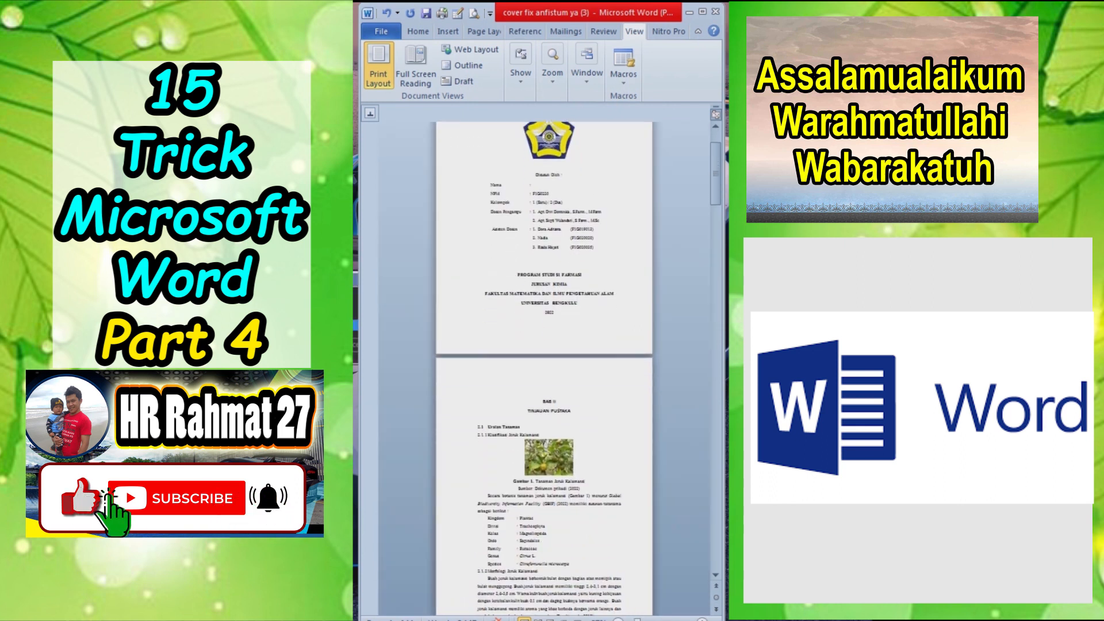
{"action": "scroll", "coordinate": [543, 368], "scroll_direction": "down", "scroll_amount": 10}
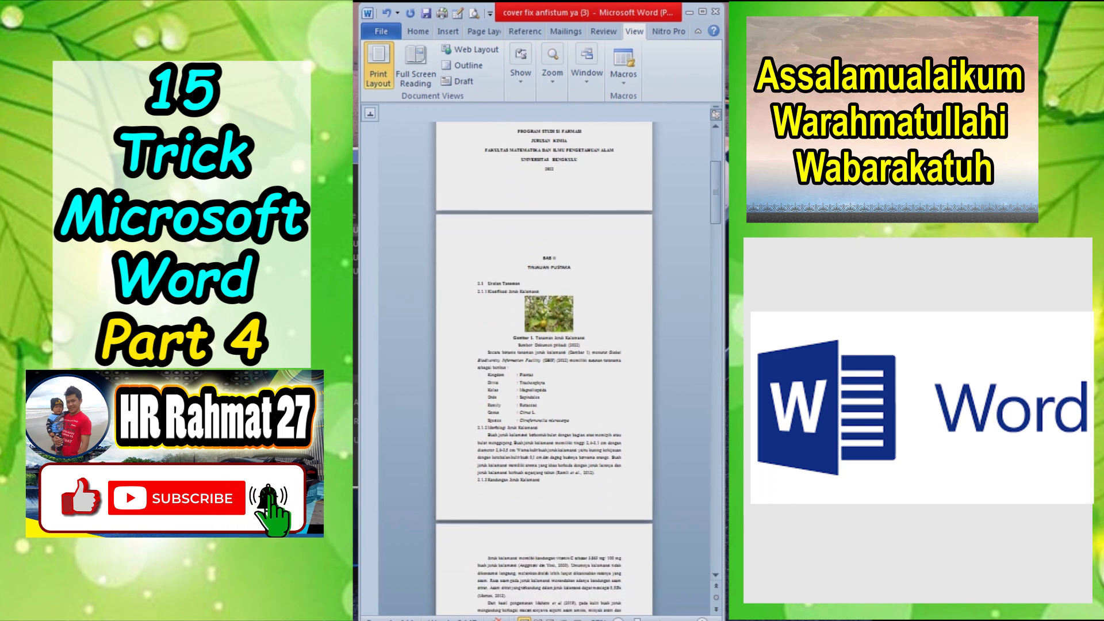
{"action": "scroll", "coordinate": [543, 369], "scroll_direction": "down", "scroll_amount": 10}
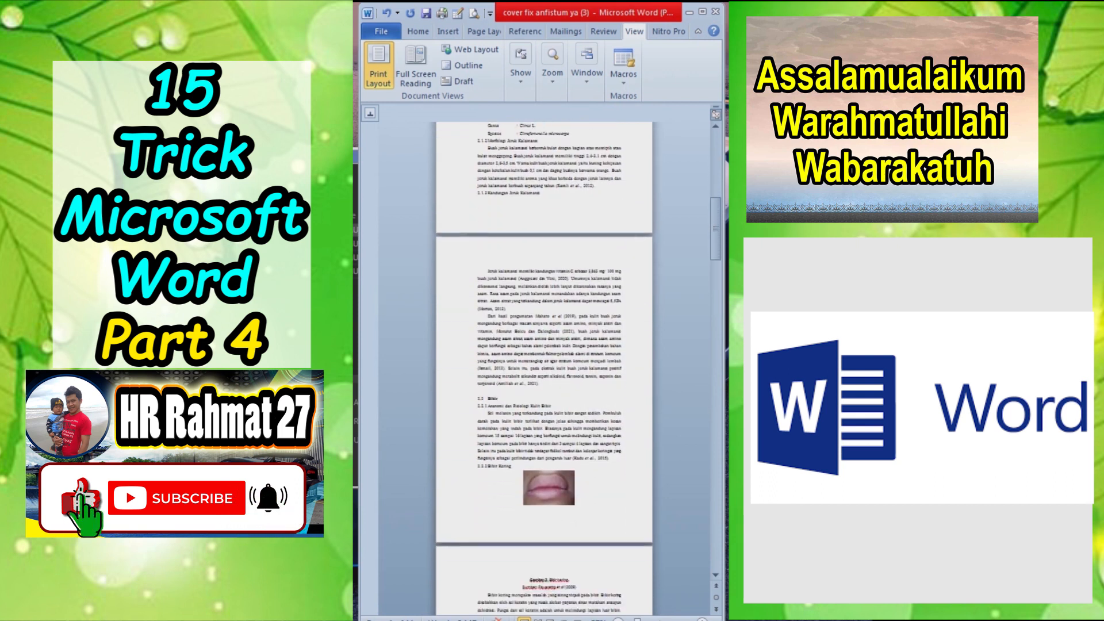
{"action": "scroll", "coordinate": [544, 369], "scroll_direction": "down", "scroll_amount": 11}
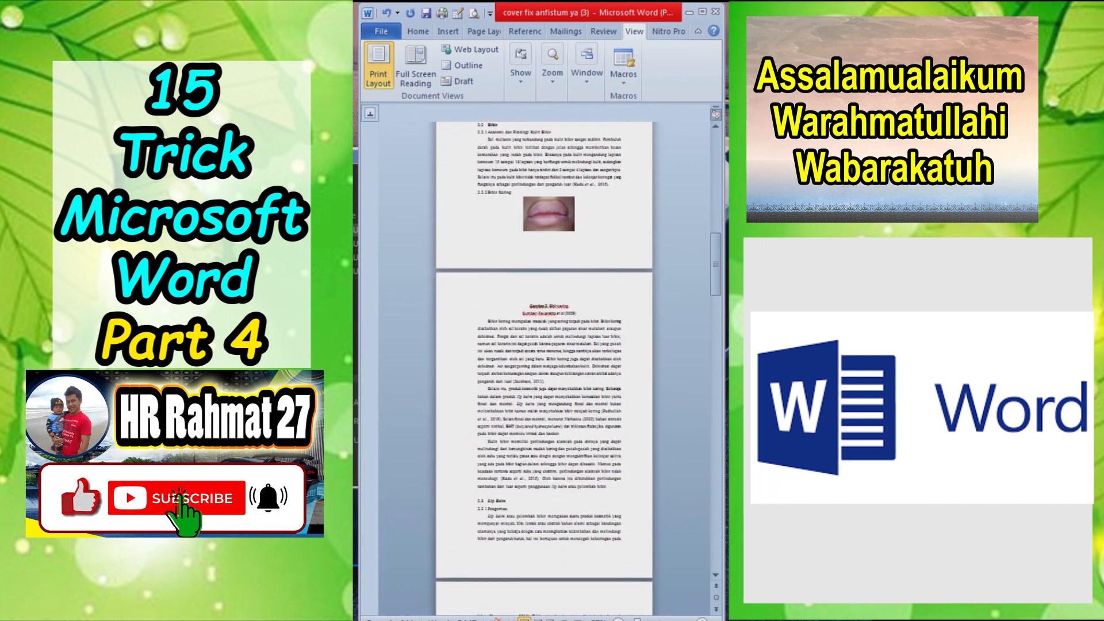
{"action": "scroll", "coordinate": [544, 368], "scroll_direction": "down", "scroll_amount": 9}
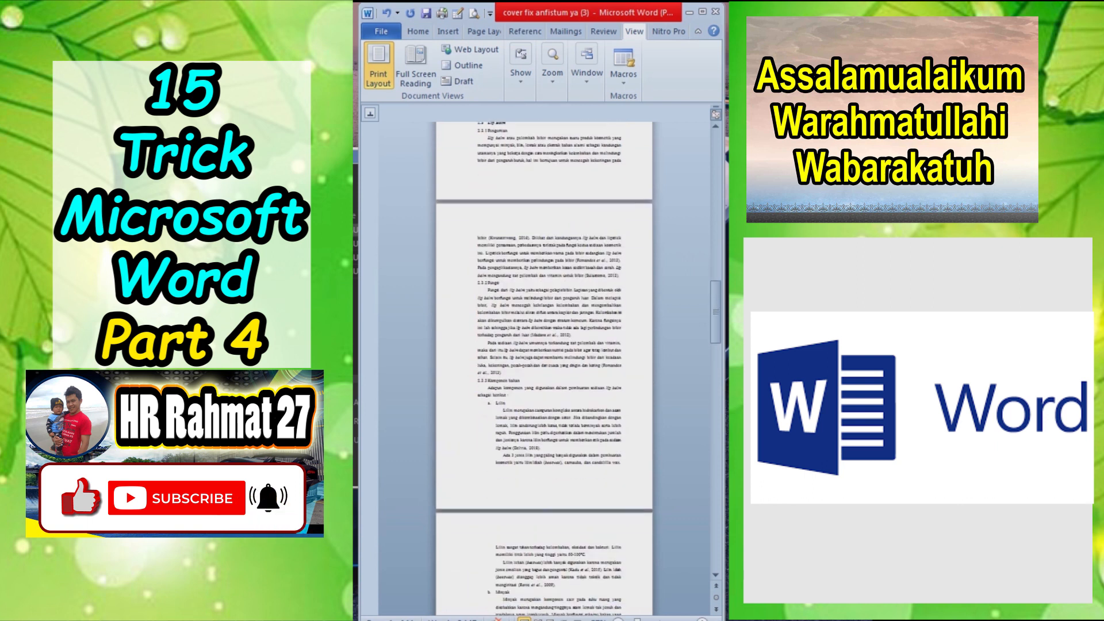
{"action": "scroll", "coordinate": [544, 368], "scroll_direction": "down", "scroll_amount": 10}
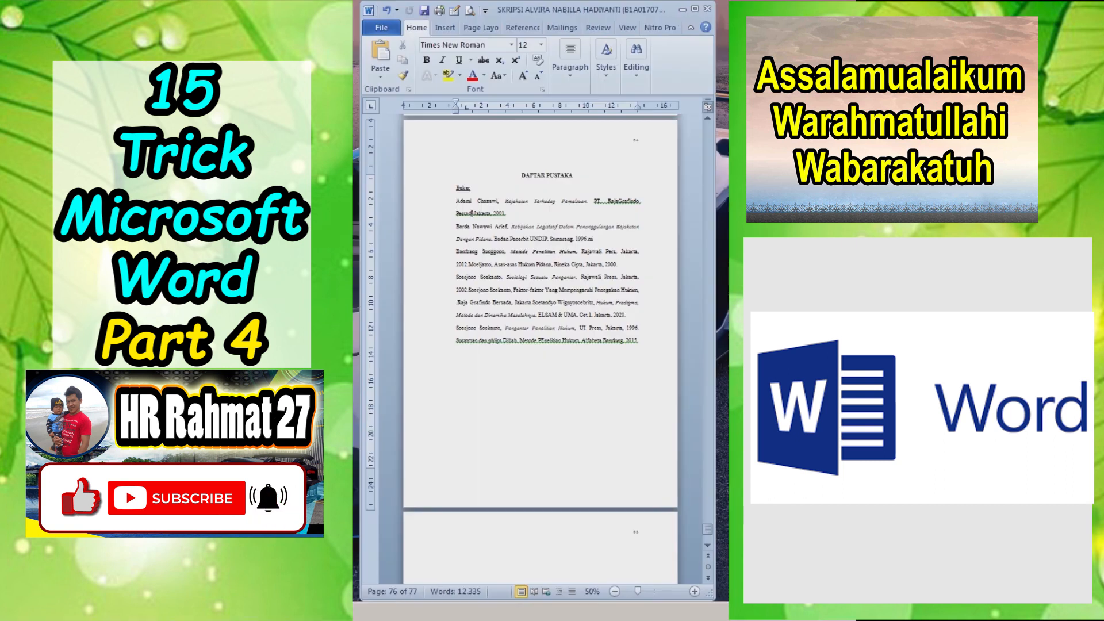
Step: Give the first bibliography entry under Buku a hanging indent of about 1.5 cm, keeping its first line at the margin
{"action": "scroll", "coordinate": [471, 213], "scroll_direction": "up", "scroll_amount": 4, "text": "ctrl"}
{"action": "scroll", "coordinate": [541, 345], "scroll_direction": "up", "scroll_amount": 2, "text": "ctrl"}
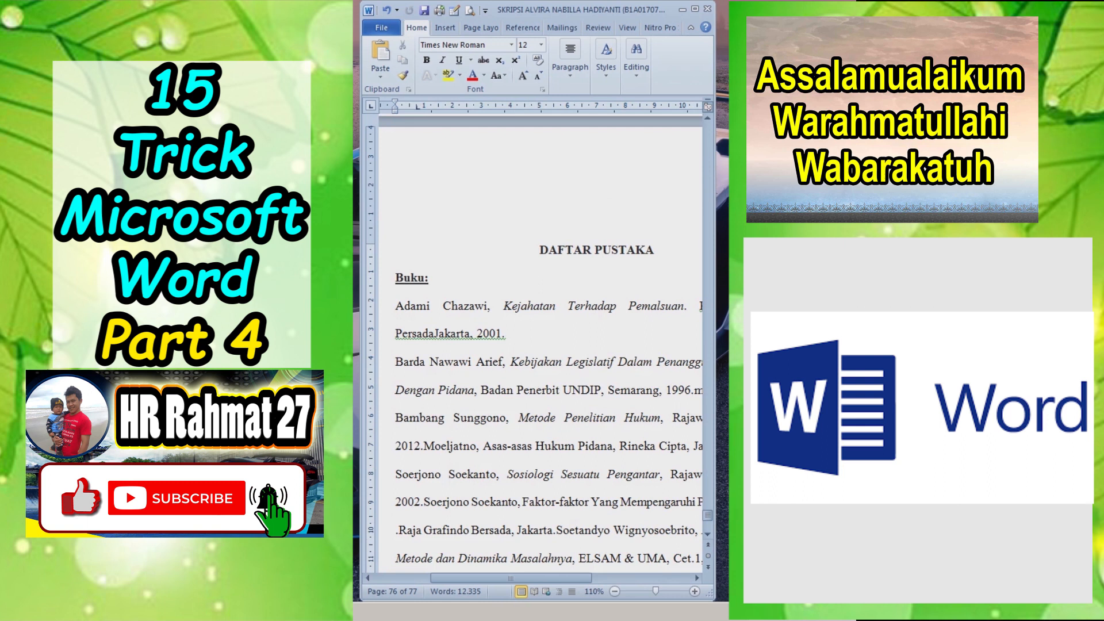
{"action": "left_click_drag", "start_coordinate": [394, 111], "coordinate": [438, 110]}
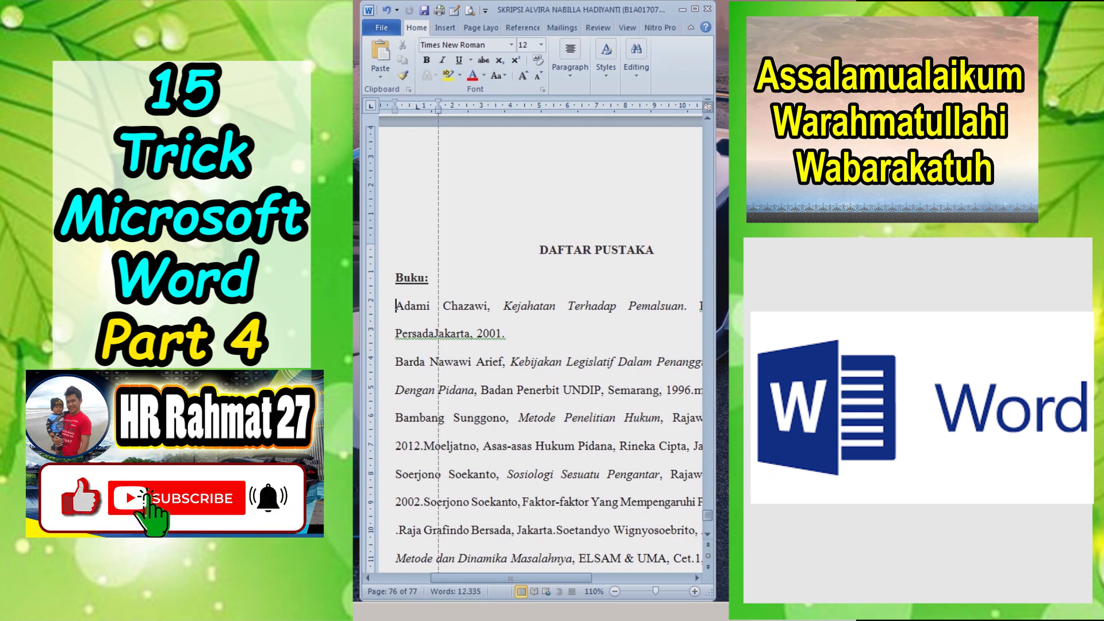
{"action": "left_click_drag", "start_coordinate": [438, 110], "coordinate": [439, 110]}
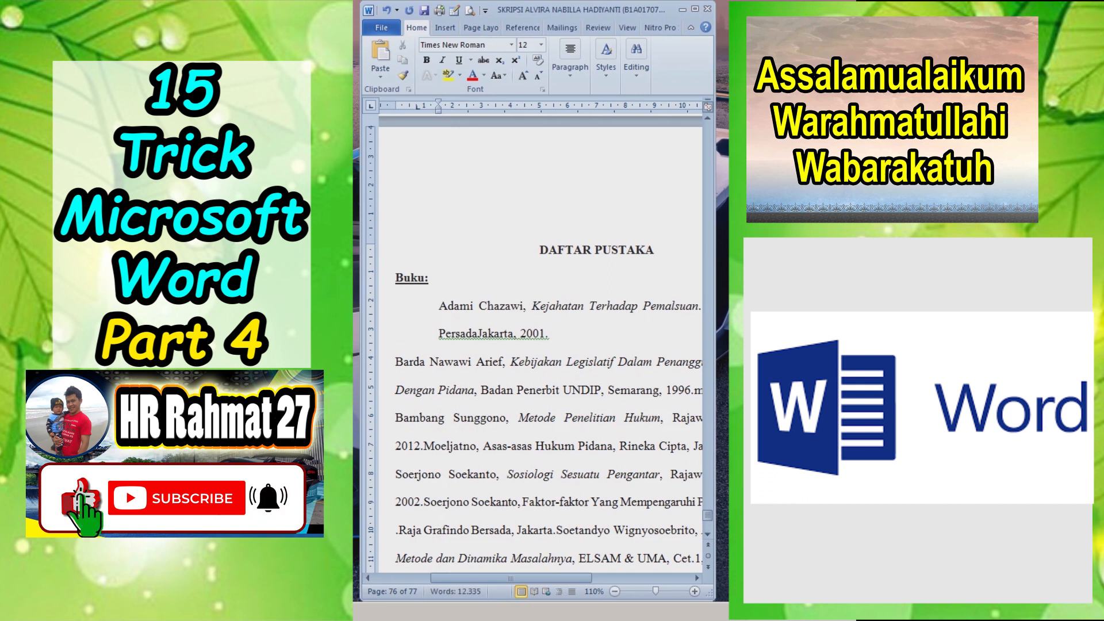
{"action": "left_click_drag", "start_coordinate": [438, 103], "coordinate": [395, 102]}
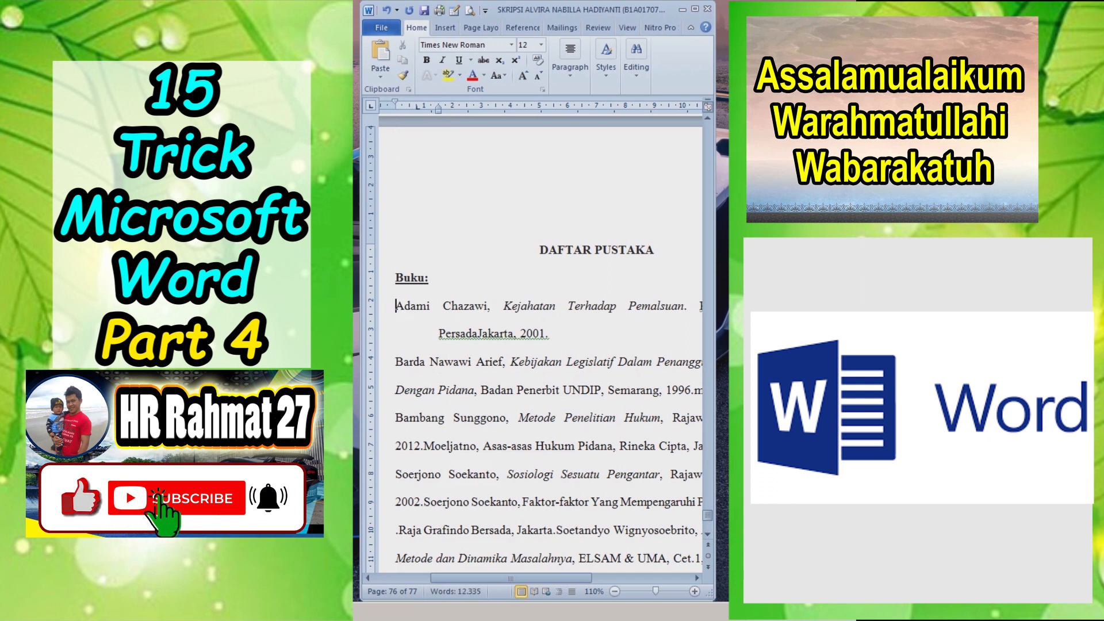
Step: Apply the hanging indent to the second and third bibliography entries by joining each to the preceding entry and splitting it again
{"action": "scroll", "coordinate": [541, 346], "scroll_direction": "down", "scroll_amount": 4}
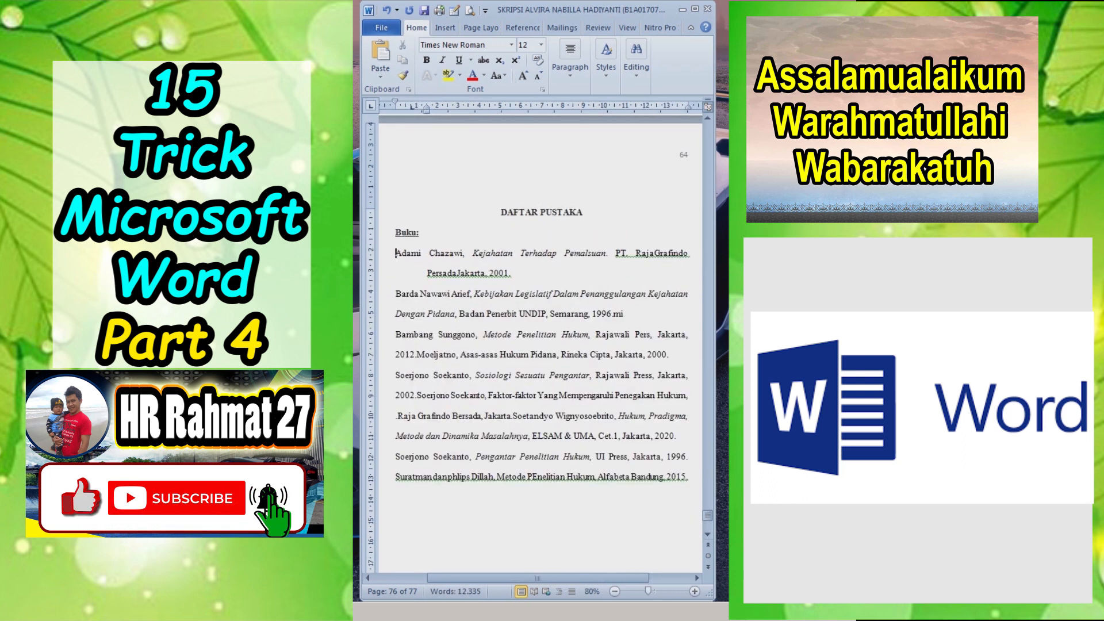
{"action": "key", "text": "BackSpace"}
{"action": "key", "text": "Return"}
{"action": "key", "text": "Down"}
{"action": "key", "text": "Down"}
{"action": "key", "text": "BackSpace"}
{"action": "key", "text": "Return"}
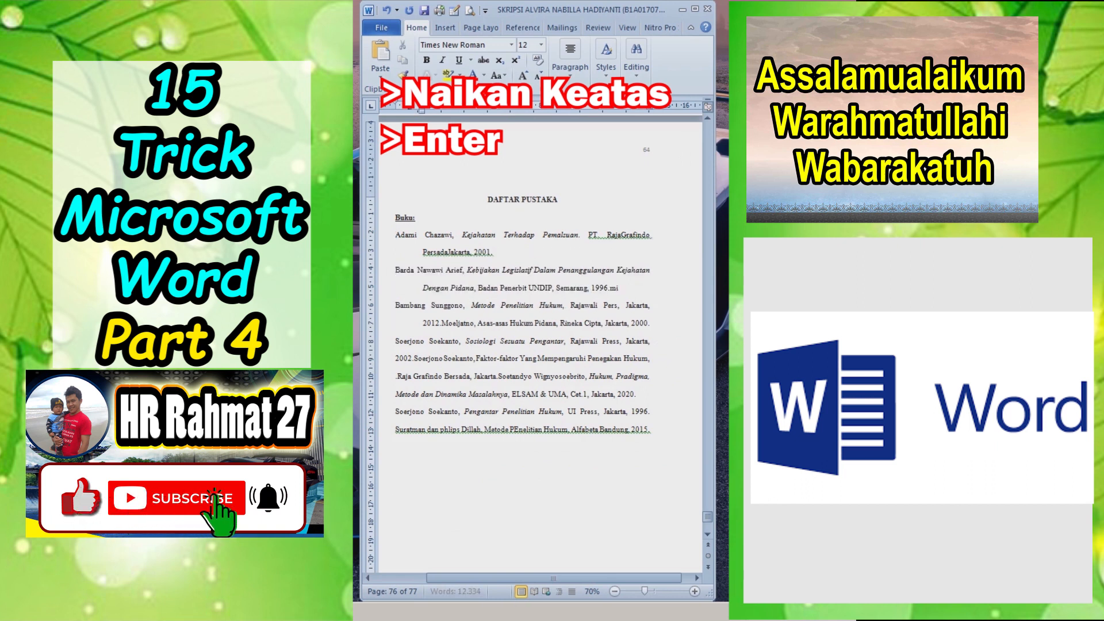
Step: Join and re-split the remaining bibliography entries, from the fourth to the last, so they take on the same hanging indent
{"action": "key", "text": "BackSpace"}
{"action": "key", "text": "Return"}
{"action": "key", "text": "Down"}
{"action": "key", "text": "Down"}
{"action": "key", "text": "Down"}
{"action": "key", "text": "BackSpace"}
{"action": "key", "text": "Return"}
{"action": "key", "text": "Down"}
{"action": "key", "text": "Down"}
{"action": "key", "text": "Down"}
{"action": "key", "text": "BackSpace"}
{"action": "key", "text": "Return"}
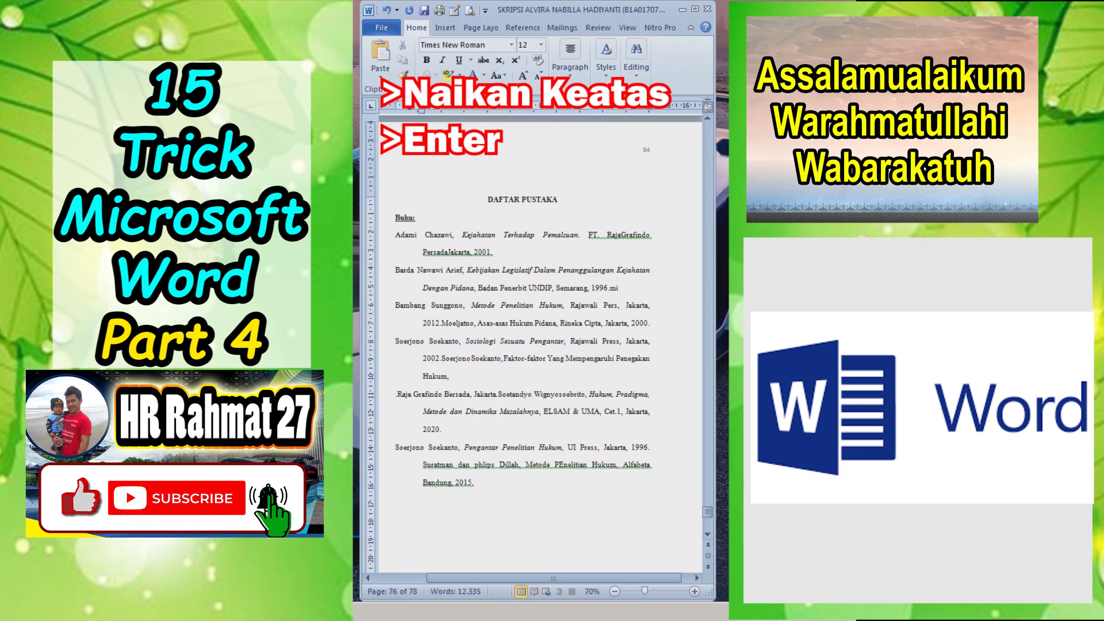
{"action": "scroll", "coordinate": [540, 345], "scroll_direction": "down", "scroll_amount": 1}
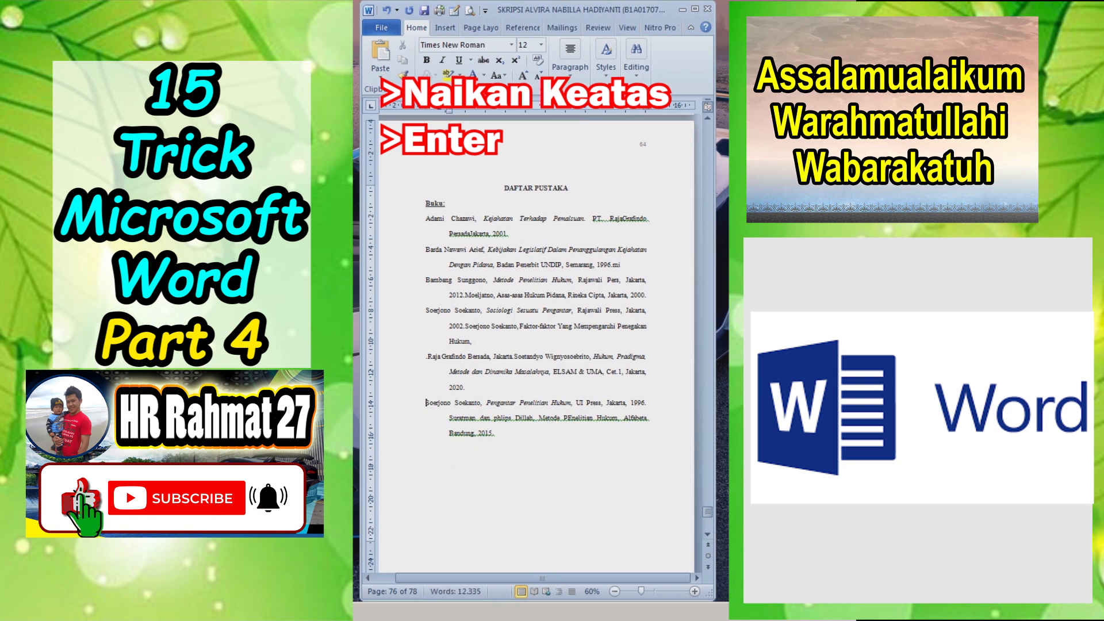
{"action": "scroll", "coordinate": [541, 345], "scroll_direction": "up", "scroll_amount": 1}
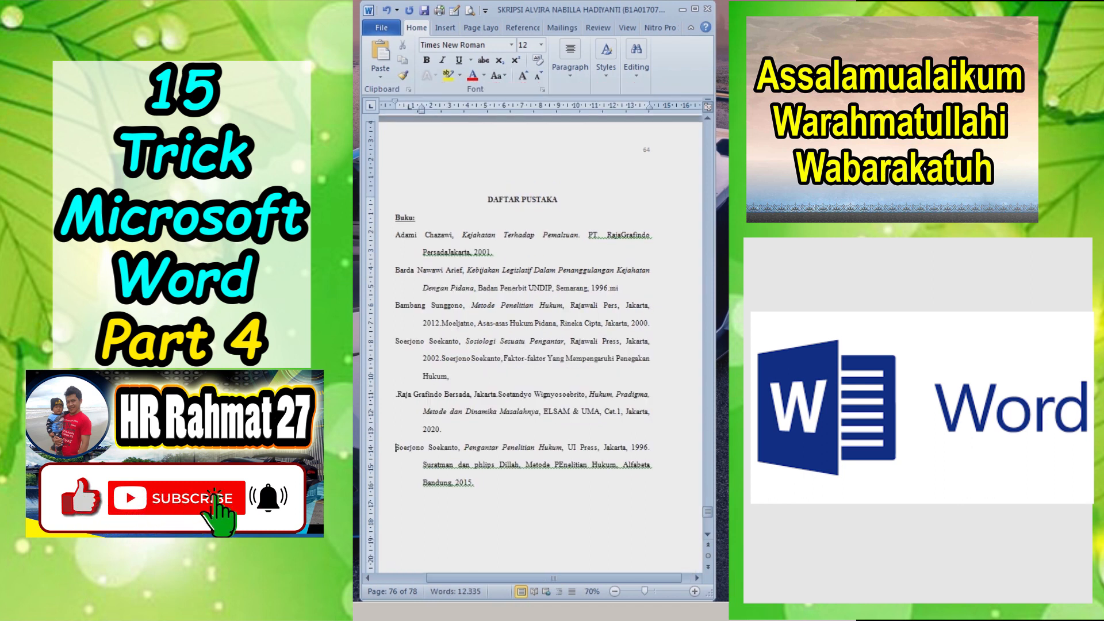
{"action": "scroll", "coordinate": [541, 345], "scroll_direction": "down", "scroll_amount": 1}
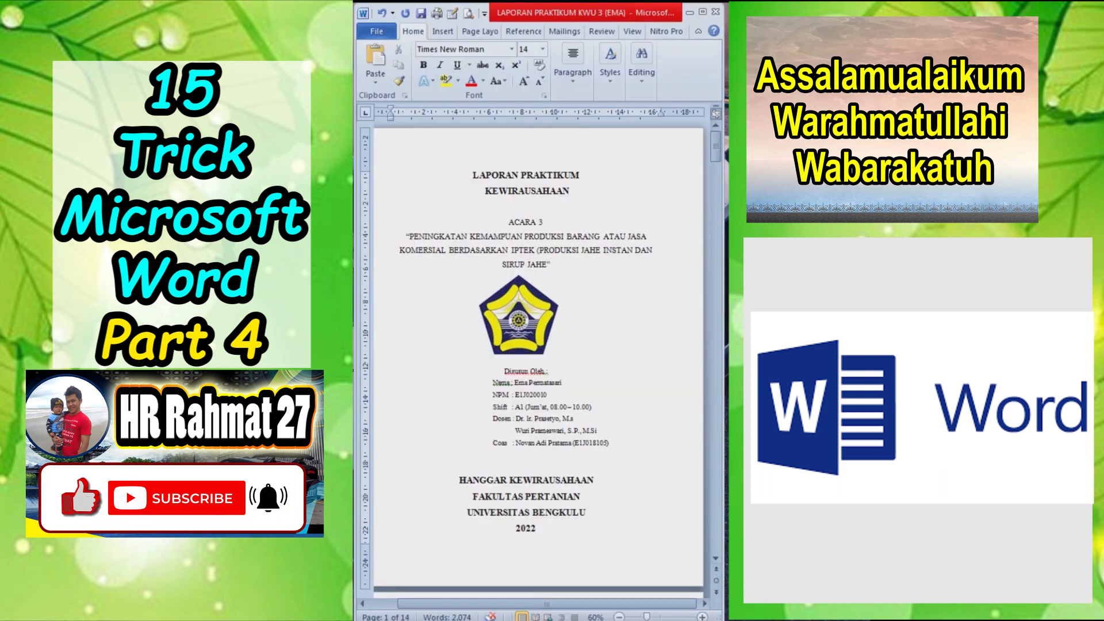
Step: Open the custom margin settings for the KEWIRAUSAHAAN report and set the top margin to 3 cm and the left margin to 4 cm
{"action": "scroll", "coordinate": [546, 237], "scroll_direction": "down", "scroll_amount": 10}
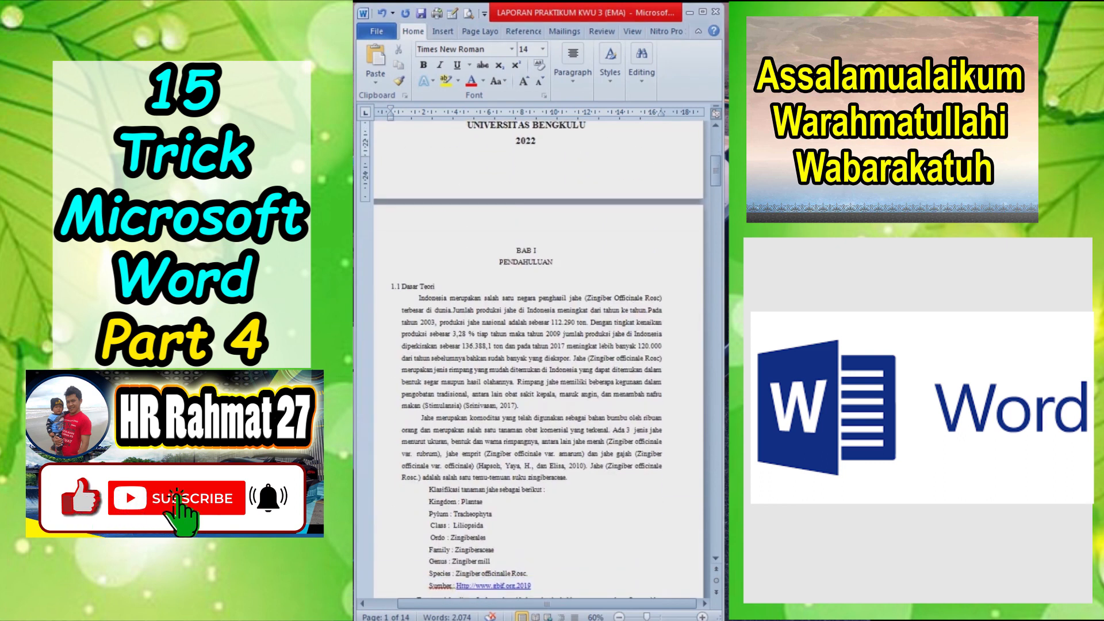
{"action": "scroll", "coordinate": [546, 236], "scroll_direction": "down", "scroll_amount": 1}
{"action": "scroll", "coordinate": [546, 236], "scroll_direction": "up", "scroll_amount": 1}
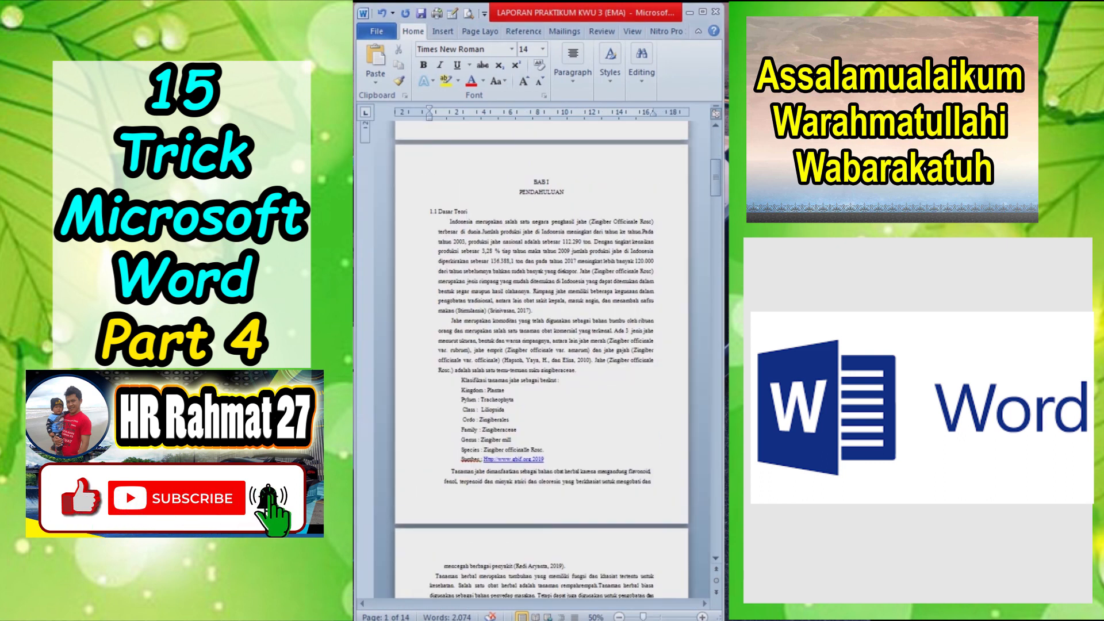
{"action": "left_click", "coordinate": [480, 31]}
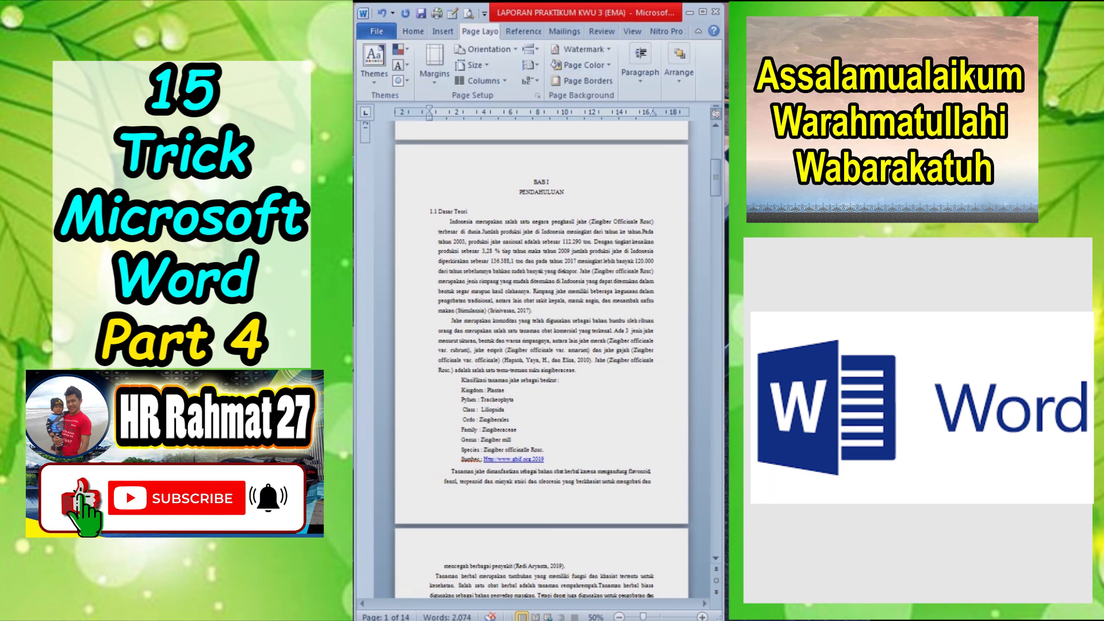
{"action": "left_click", "coordinate": [434, 63]}
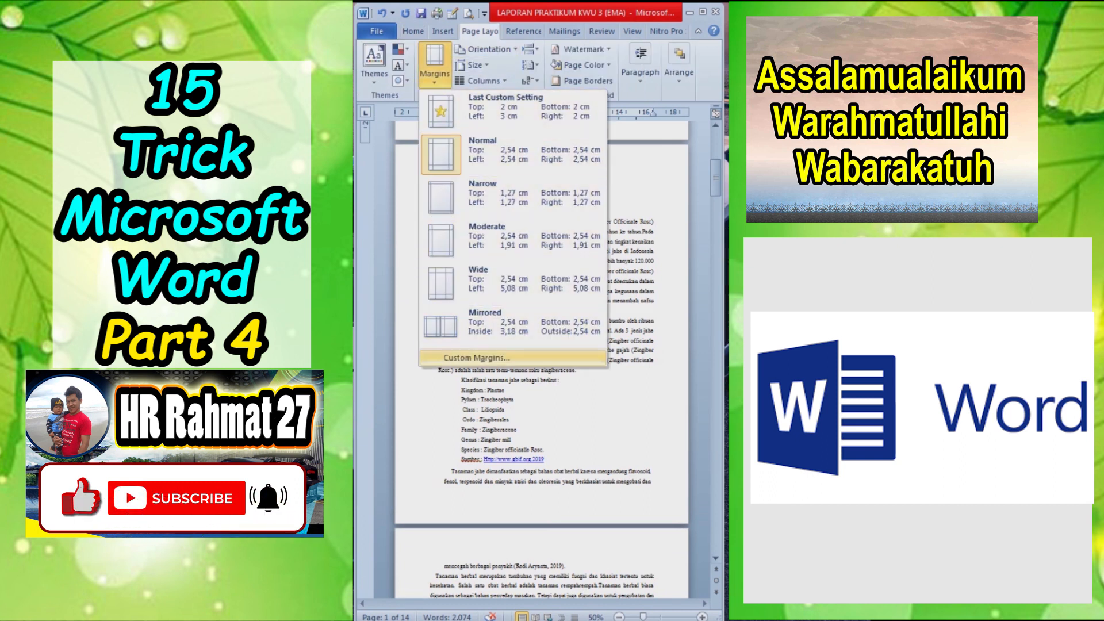
{"action": "left_click", "coordinate": [476, 358]}
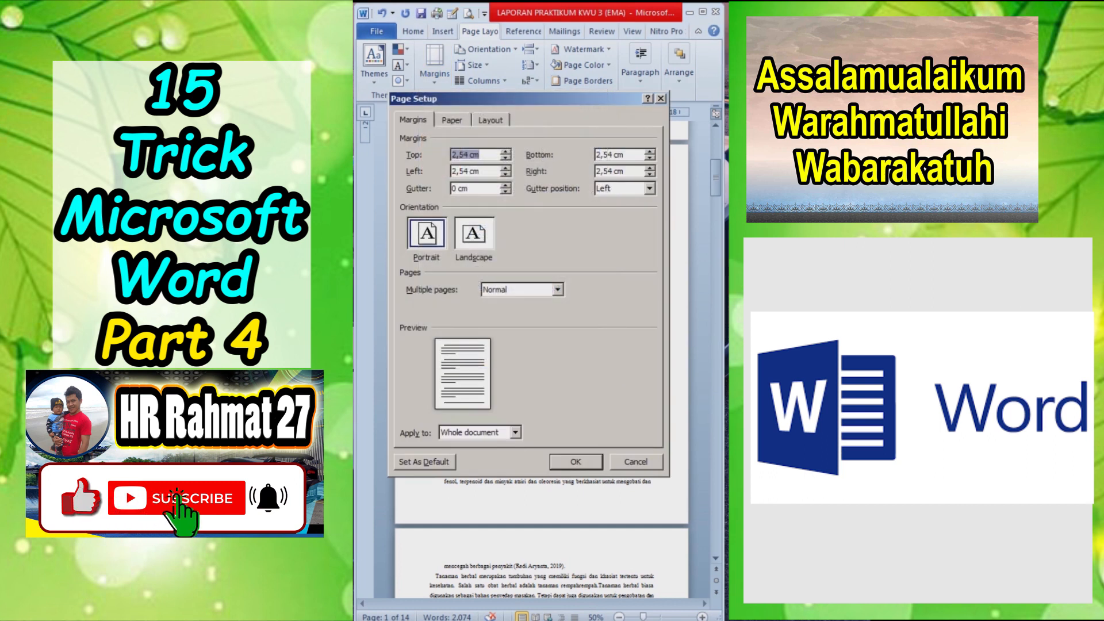
{"action": "type", "text": "4"}
{"action": "key", "text": "Tab"}
{"action": "type", "text": "4"}
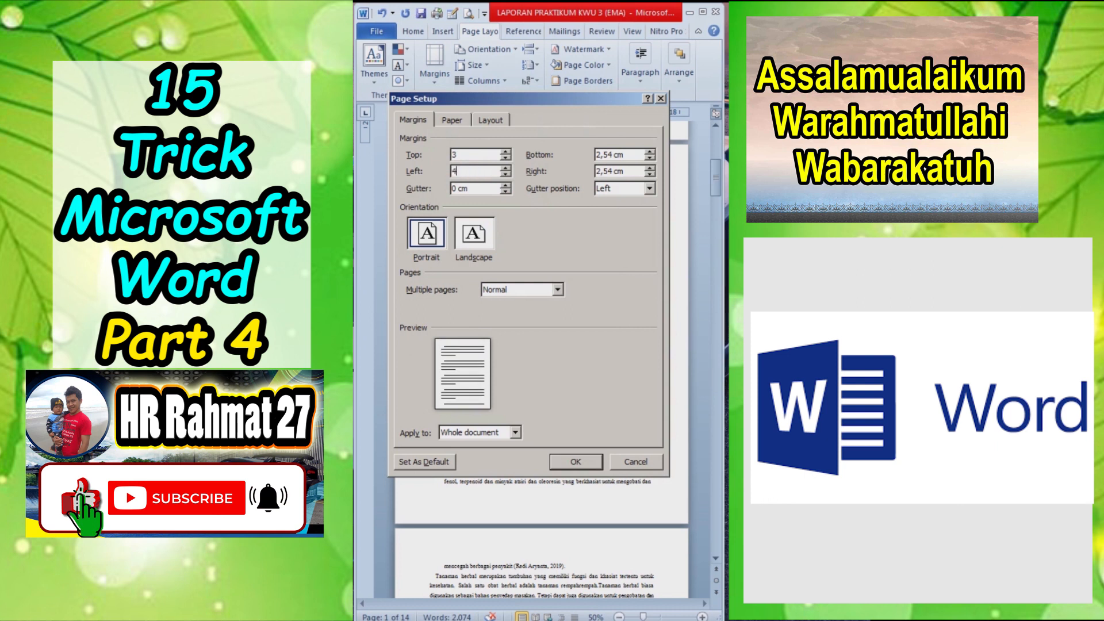
Step: Set the bottom and right margins to 3 cm and apply the margins to the whole document
{"action": "left_click_drag", "start_coordinate": [623, 154], "coordinate": [596, 155]}
{"action": "type", "text": "3"}
{"action": "key", "text": "Tab"}
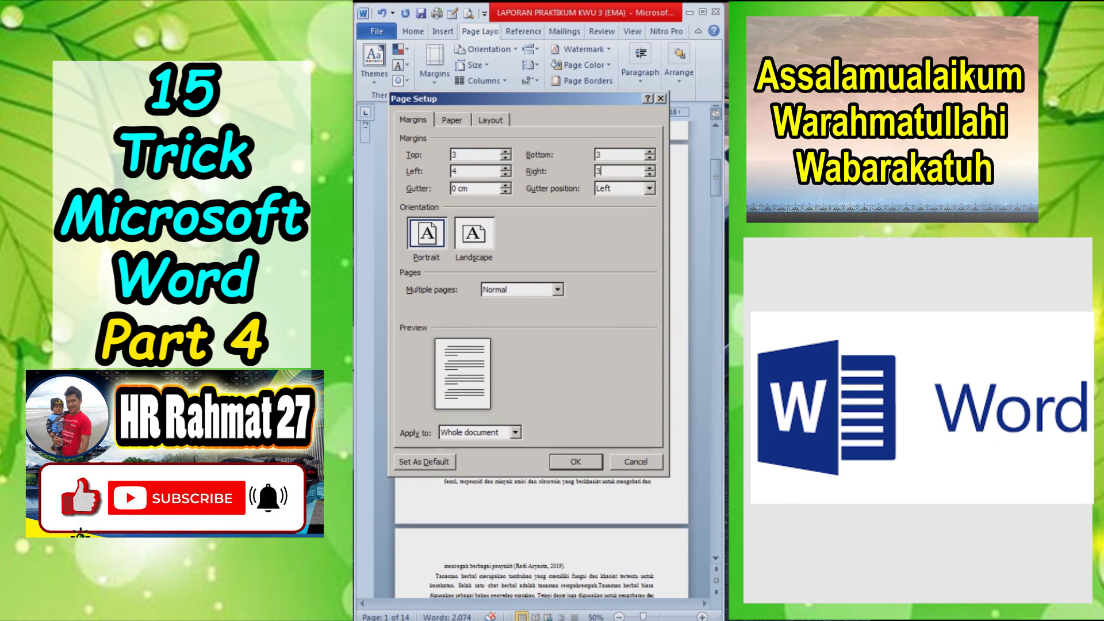
{"action": "key", "text": "Return"}
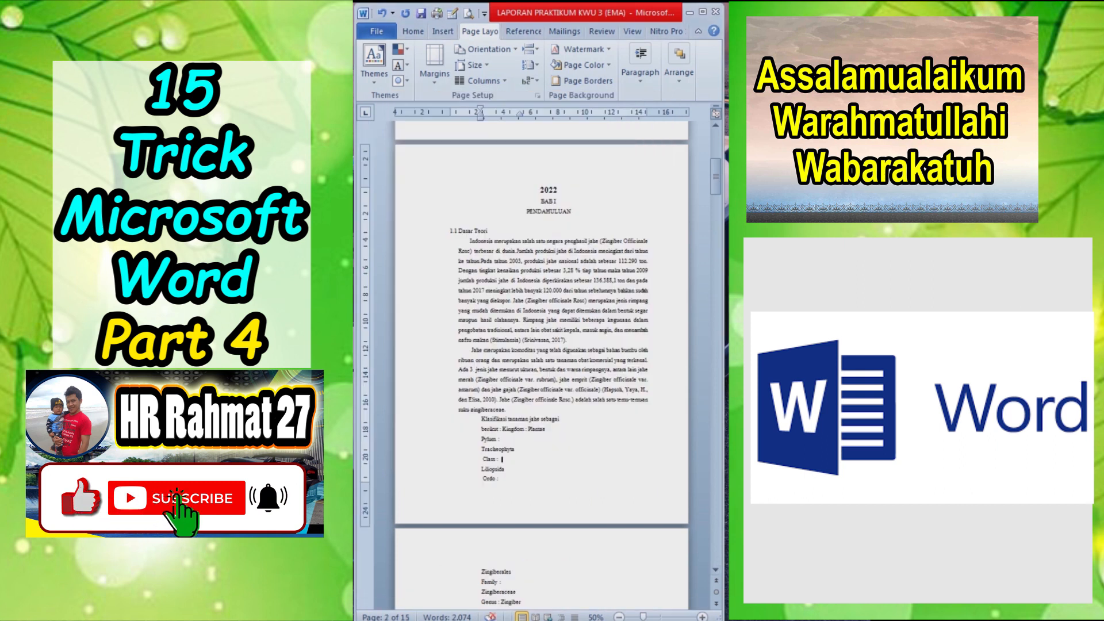
Step: Remove the empty line above "ACARA 3" on the report's cover page to pull the year 2022 back onto it
{"action": "scroll", "coordinate": [541, 362], "scroll_direction": "up", "scroll_amount": 5}
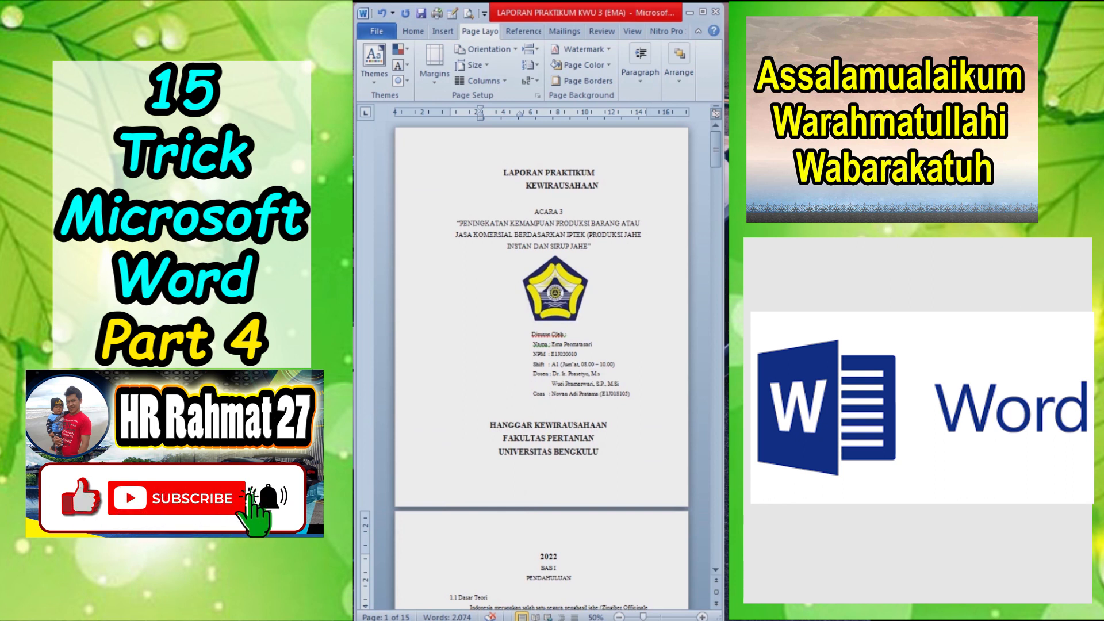
{"action": "left_click", "coordinate": [548, 199]}
{"action": "key", "text": "Delete"}
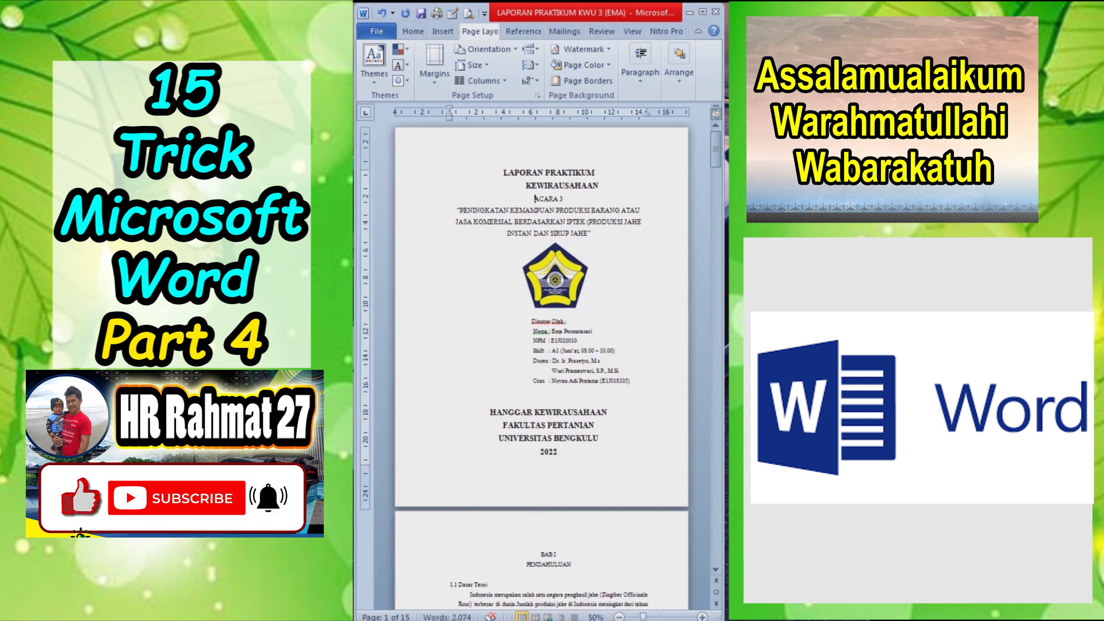
{"action": "scroll", "coordinate": [541, 322], "scroll_direction": "up", "scroll_amount": 3}
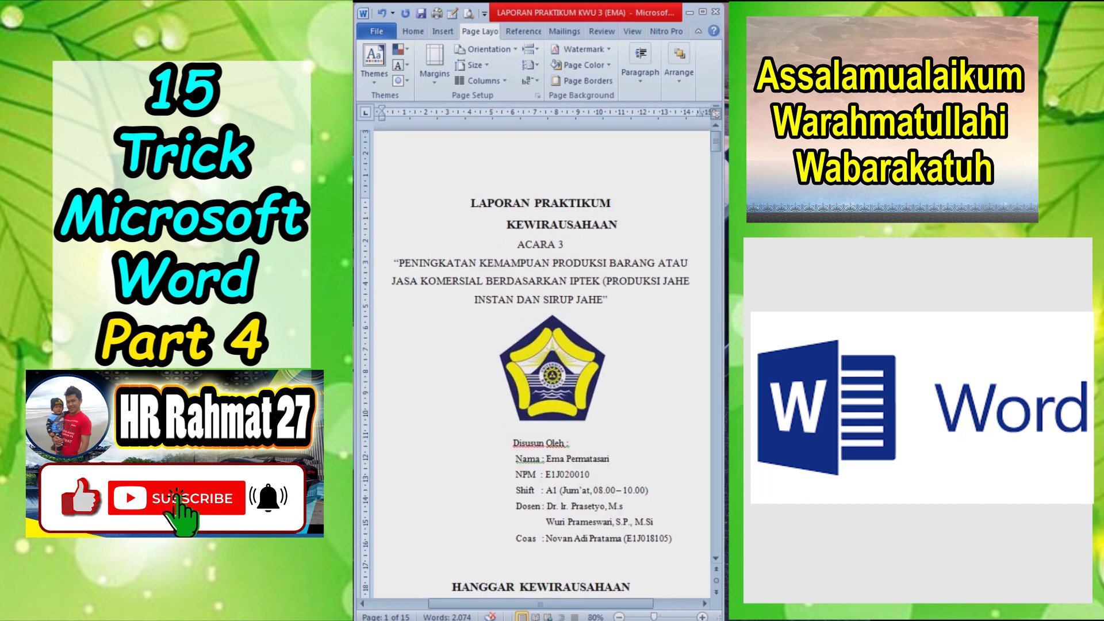
{"action": "scroll", "coordinate": [541, 322], "scroll_direction": "down", "scroll_amount": 3}
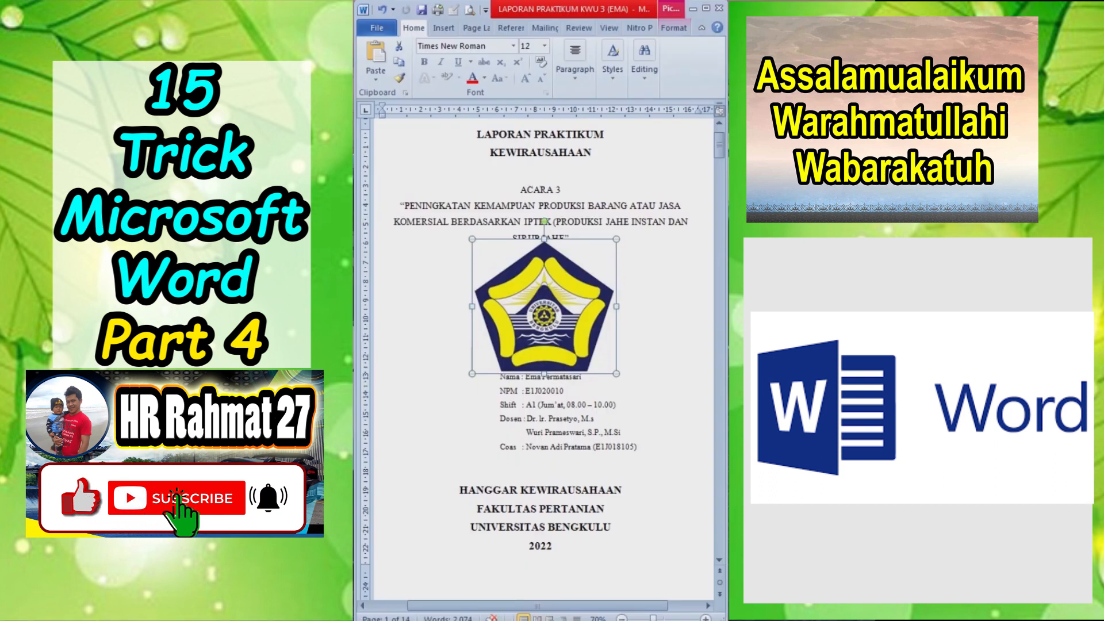
Step: Open the cover logo's size settings, set its absolute height to 5 cm and unlock the aspect ratio
{"action": "right_click", "coordinate": [554, 293]}
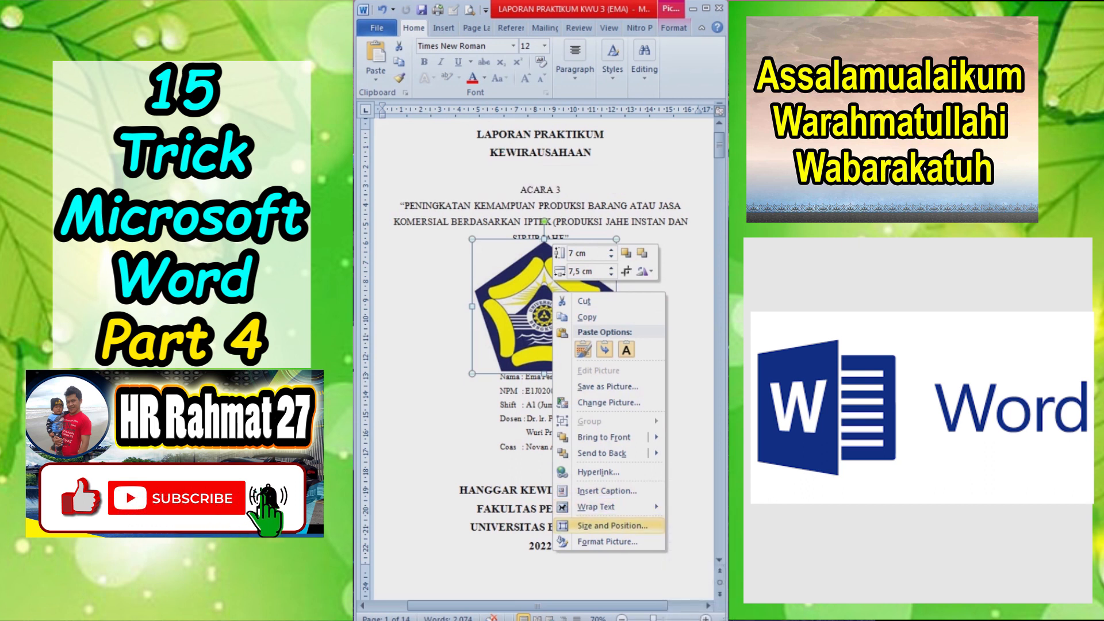
{"action": "left_click", "coordinate": [613, 526]}
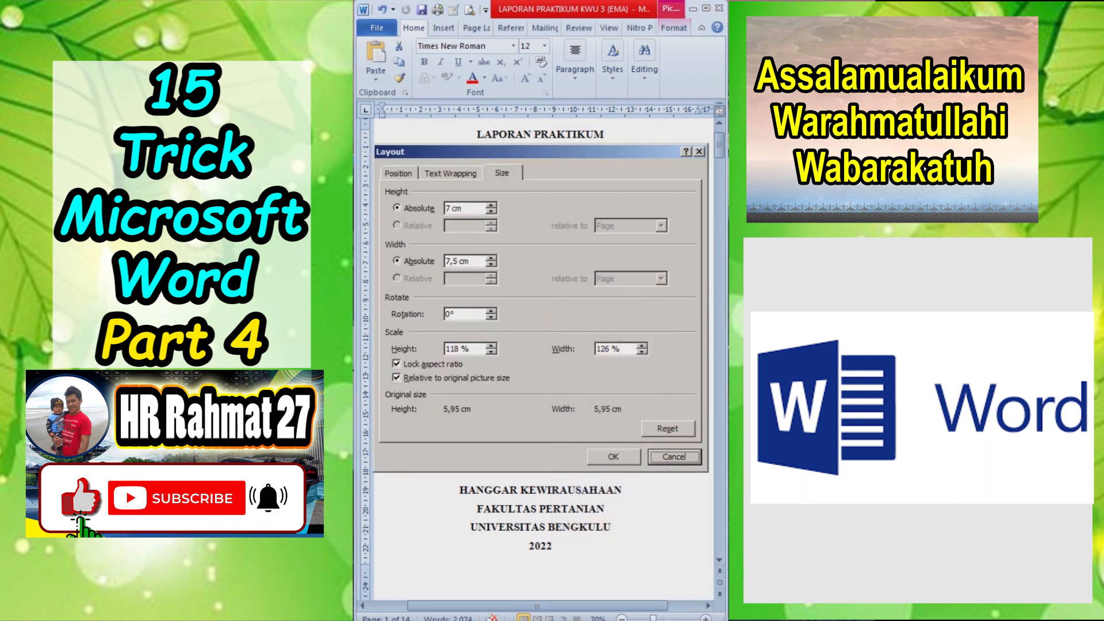
{"action": "left_click", "coordinate": [454, 209]}
{"action": "left_click", "coordinate": [418, 208]}
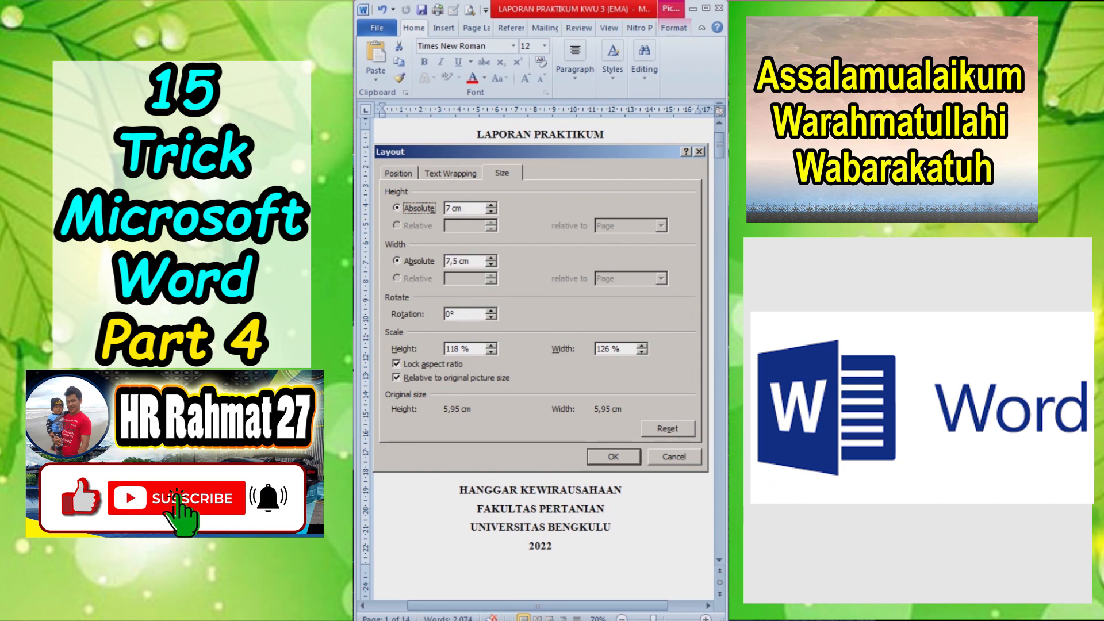
{"action": "left_click", "coordinate": [419, 209]}
{"action": "type", "text": "5"}
{"action": "key", "text": "space"}
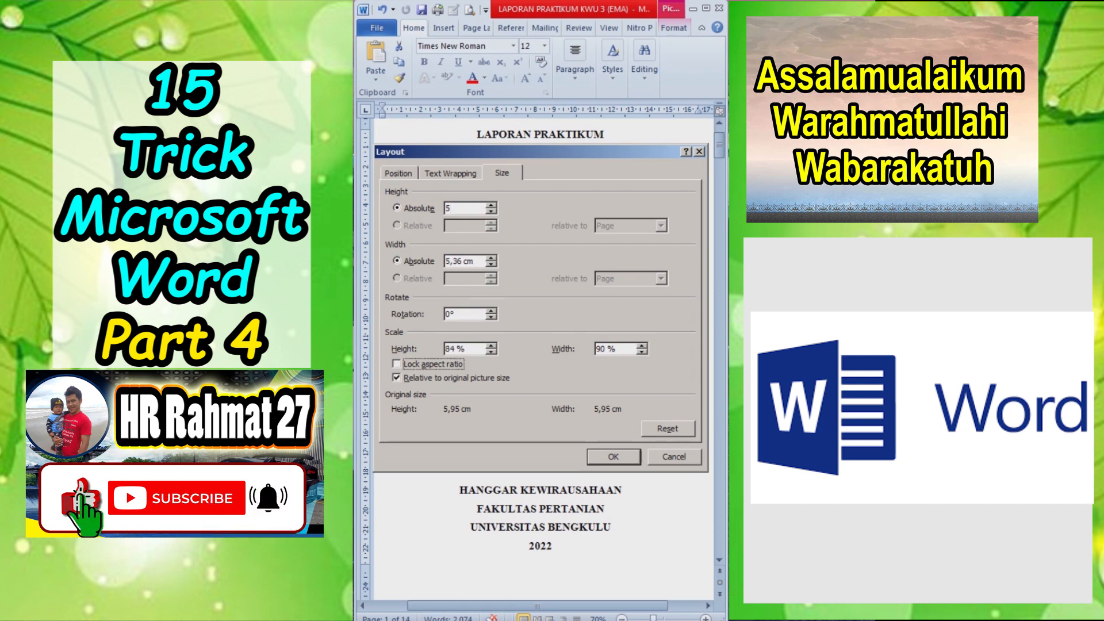
Step: Set the logo's absolute width to 5 cm, lock the aspect ratio again and apply the size
{"action": "left_click_drag", "start_coordinate": [477, 261], "coordinate": [453, 261]}
{"action": "type", "text": "5,5"}
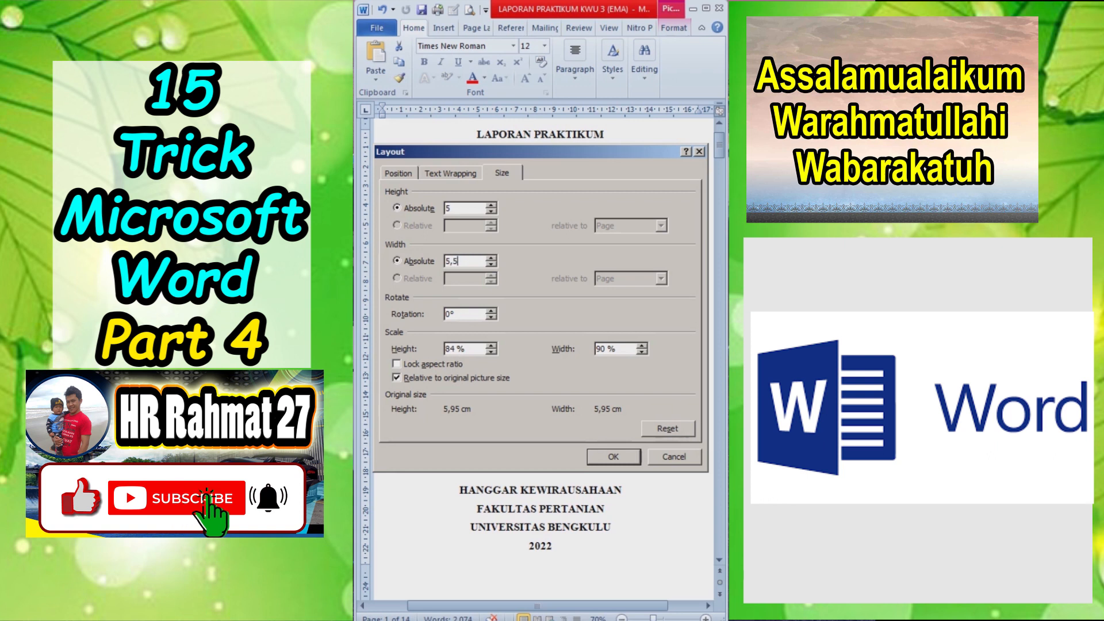
{"action": "key", "text": "BackSpace"}
{"action": "key", "text": "BackSpace"}
{"action": "key", "text": "alt+a"}
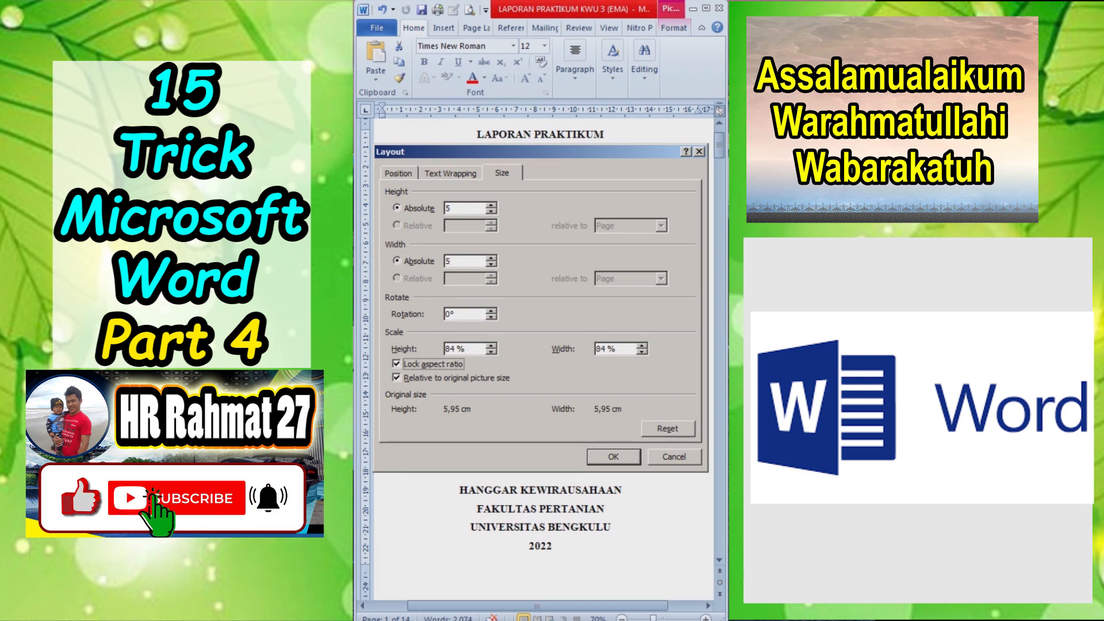
{"action": "key", "text": "Return"}
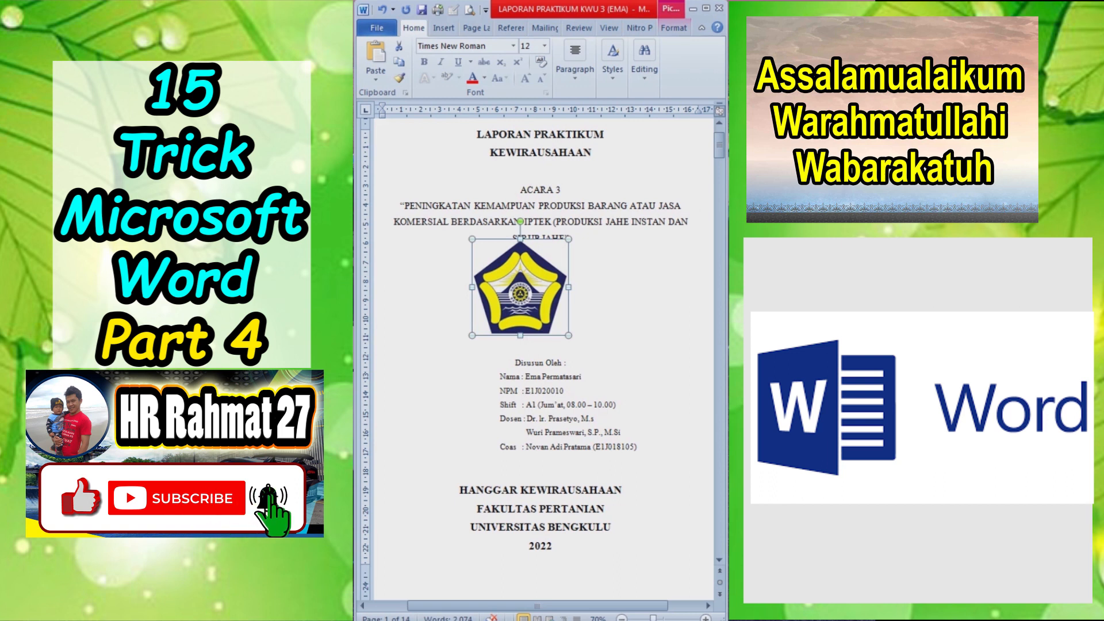
Step: Check the height and width of the resized logo in its size settings
{"action": "right_click", "coordinate": [515, 282]}
{"action": "left_click", "coordinate": [573, 515]}
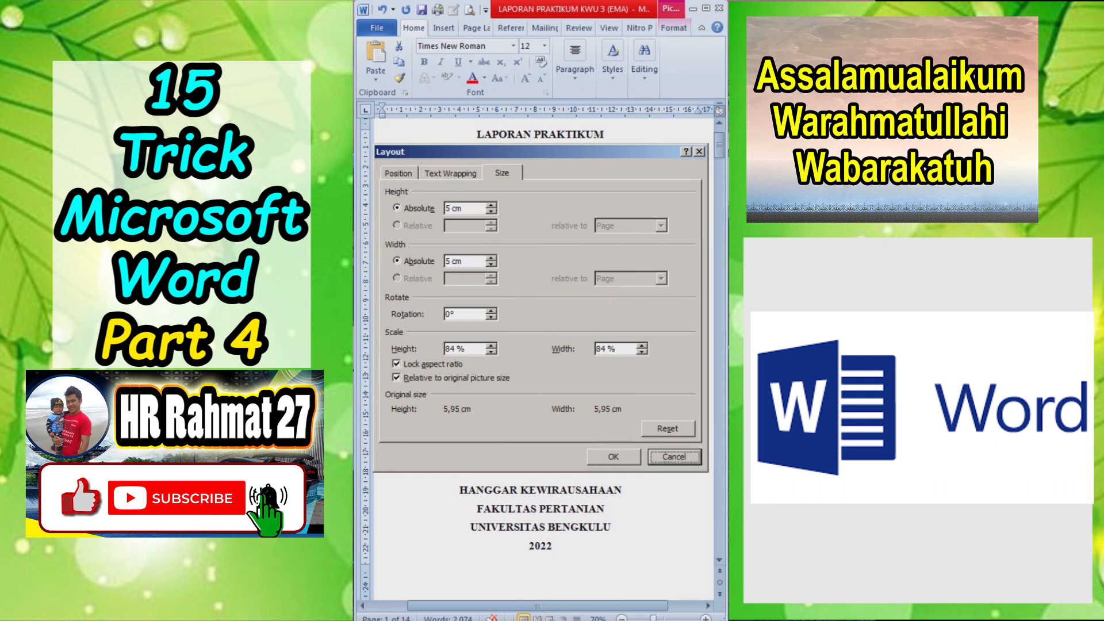
{"action": "key", "text": "Return"}
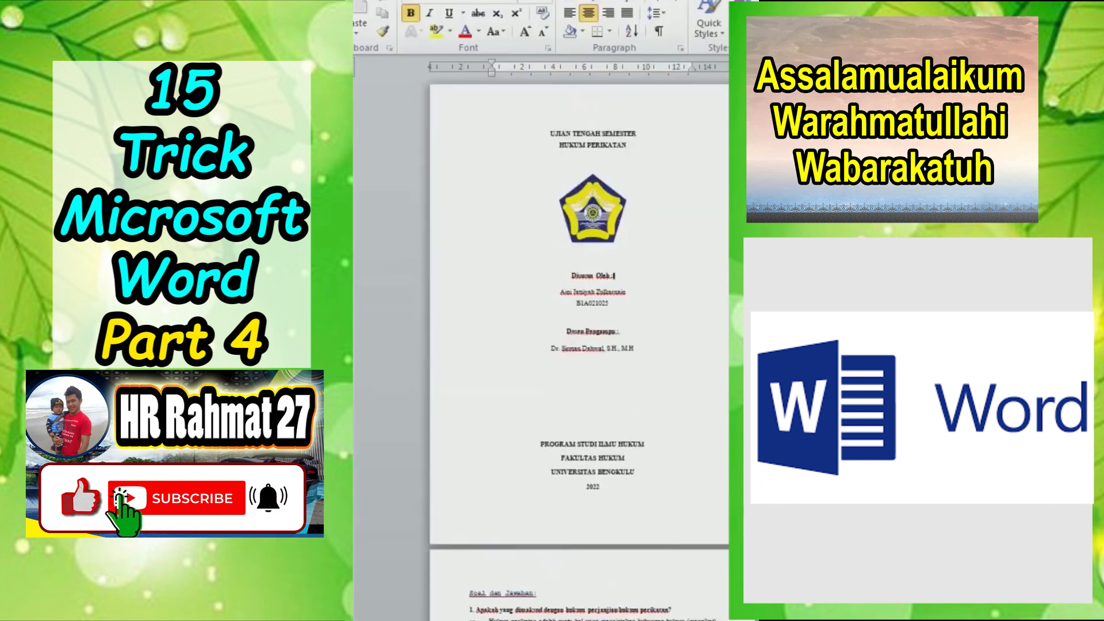
Step: Save the Soal UTS Hukum Perjanjian document as a PDF in New Library, keeping its file name
{"action": "key", "text": "alt+f"}
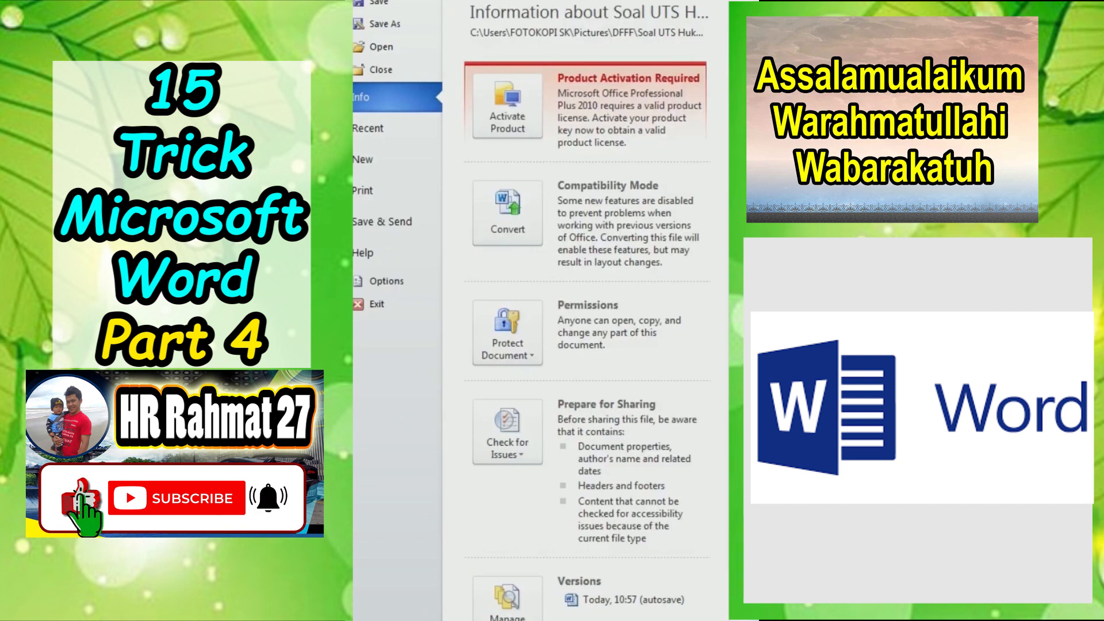
{"action": "key", "text": "a"}
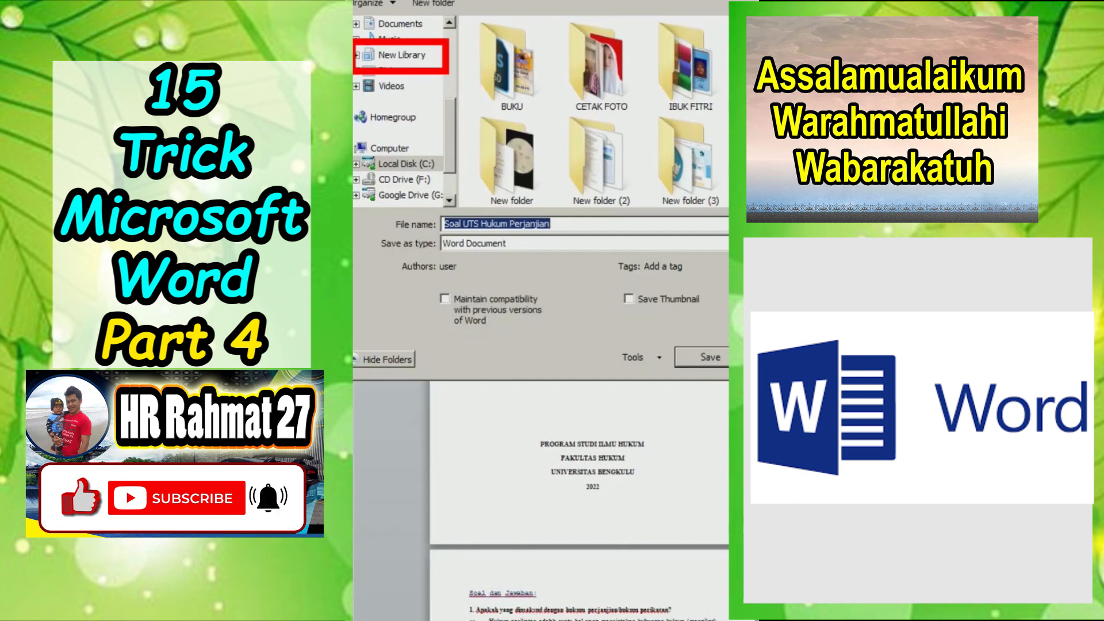
{"action": "left_click", "coordinate": [402, 54]}
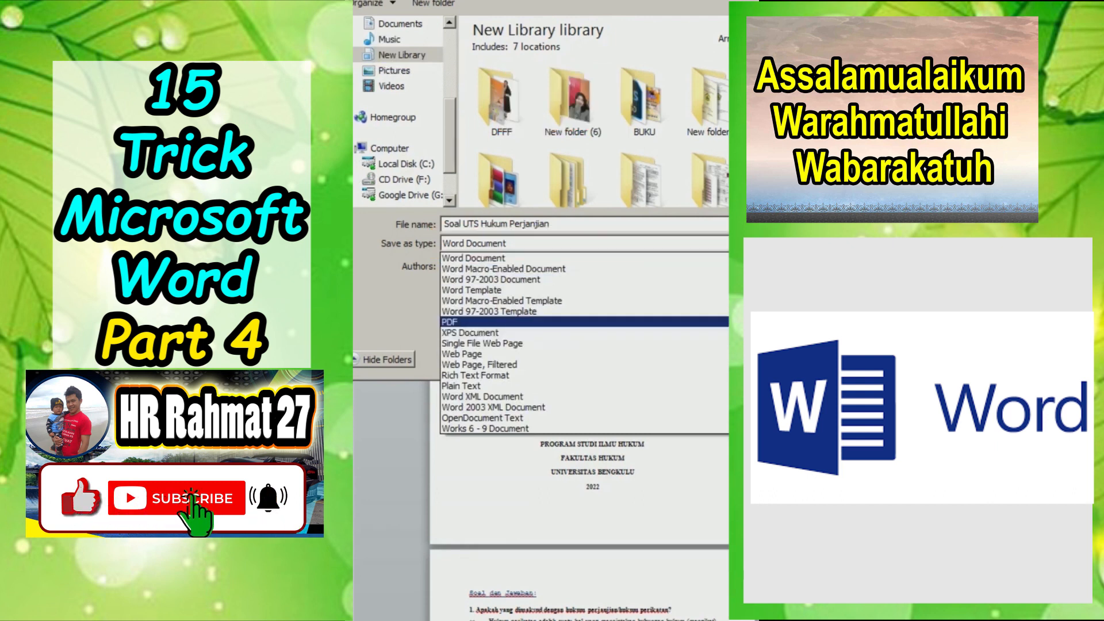
{"action": "key", "text": "Return"}
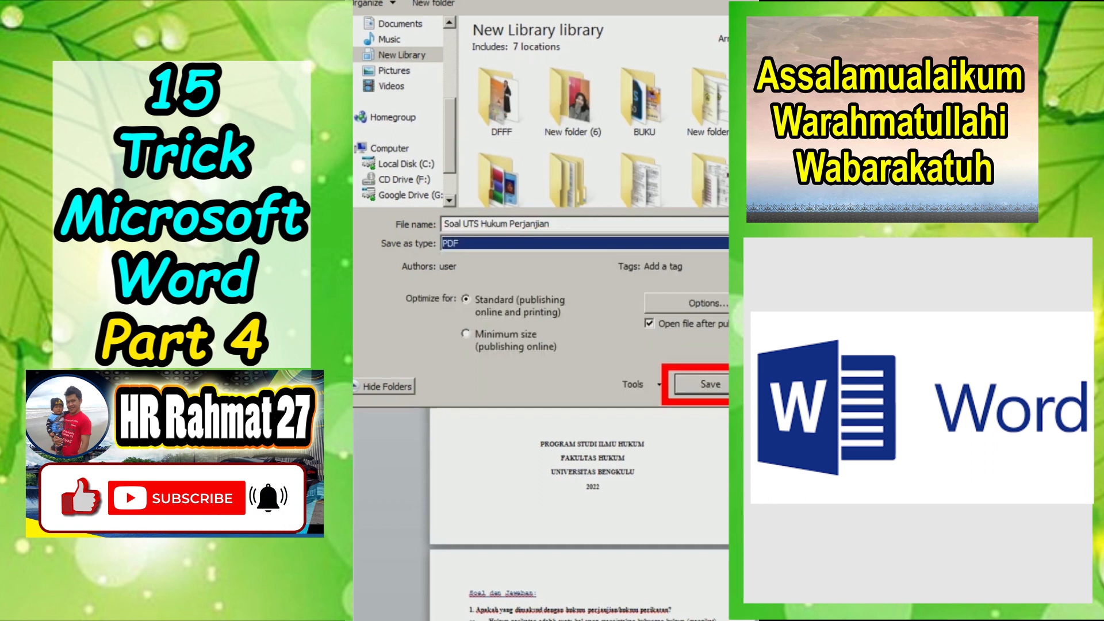
{"action": "key", "text": "Return"}
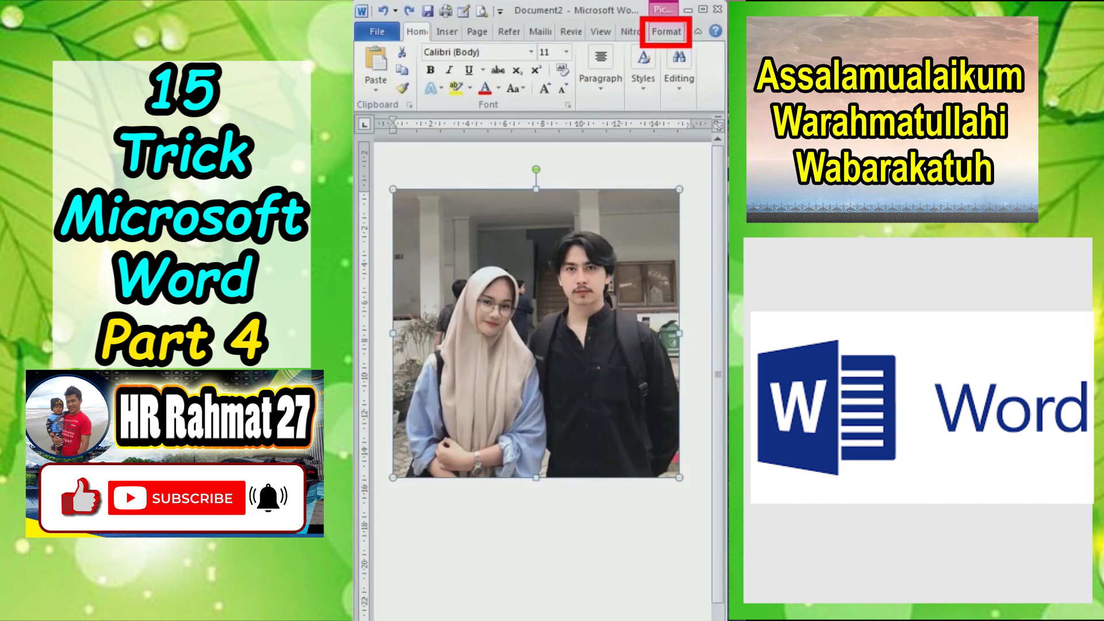
Step: Crop the photo in Document2 from its top, right and left edges to keep only the woman in the headscarf
{"action": "left_click", "coordinate": [667, 32]}
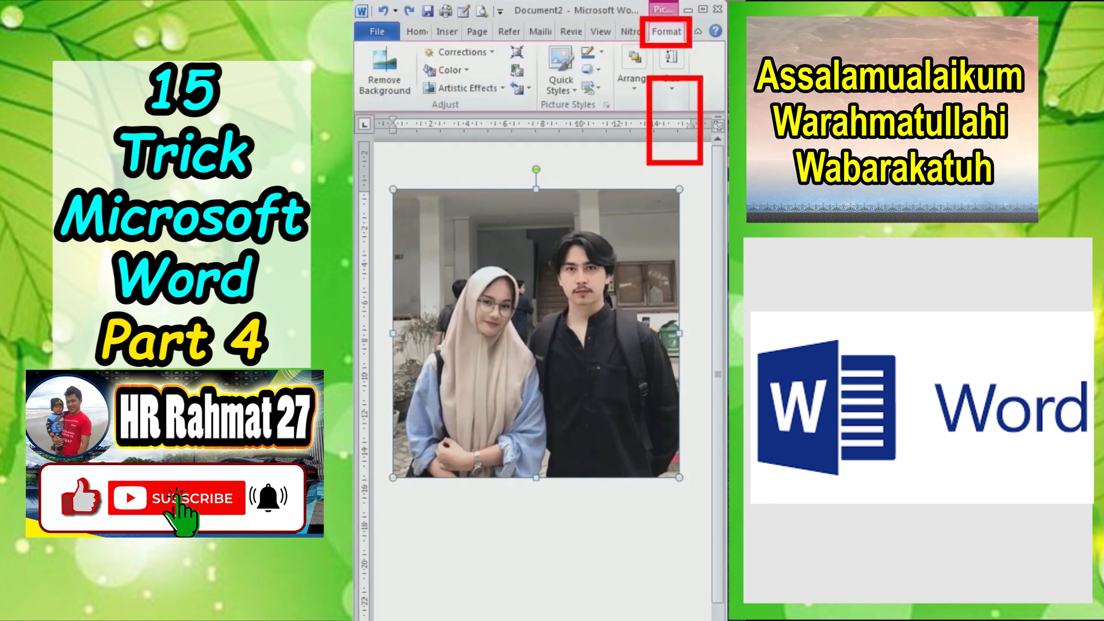
{"action": "left_click", "coordinate": [672, 85]}
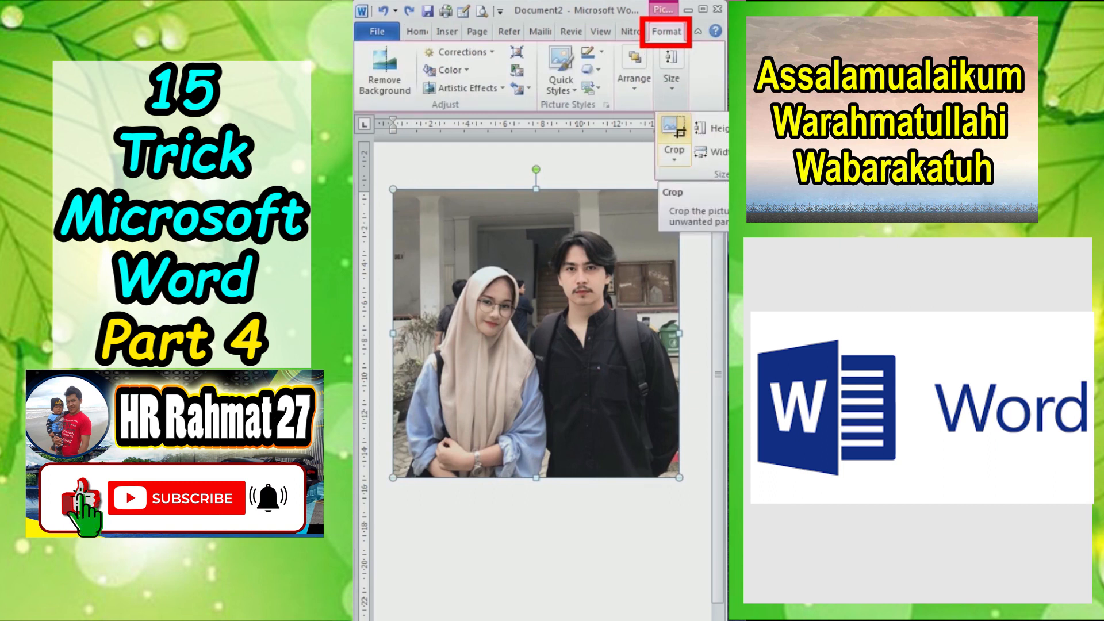
{"action": "left_click", "coordinate": [675, 138]}
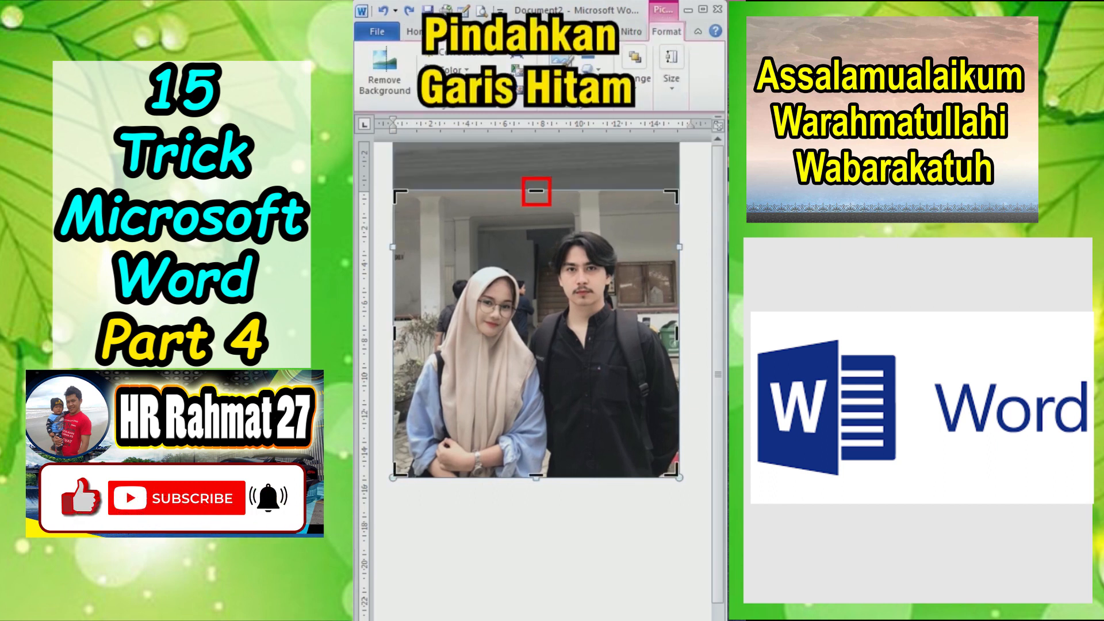
{"action": "left_click_drag", "start_coordinate": [536, 190], "coordinate": [536, 259]}
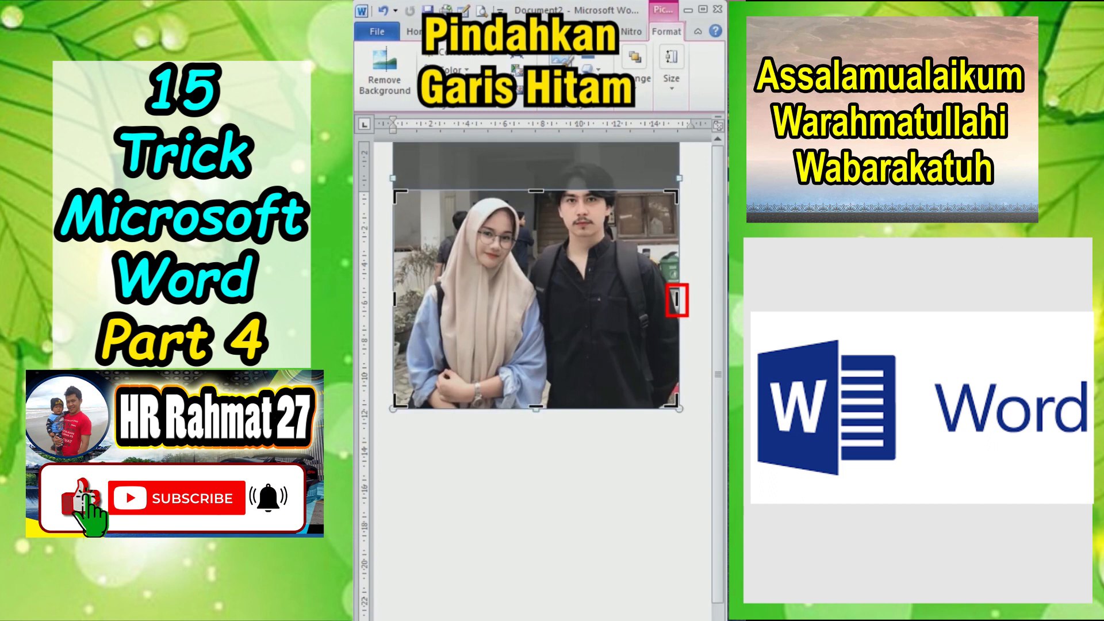
{"action": "left_click_drag", "start_coordinate": [676, 299], "coordinate": [546, 299]}
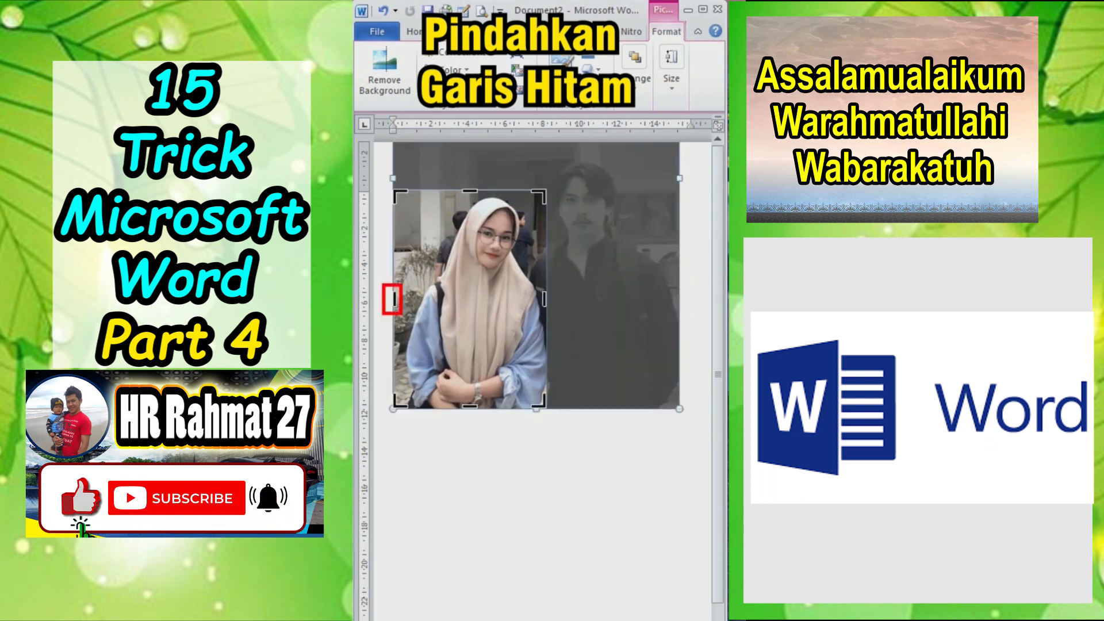
{"action": "left_click_drag", "start_coordinate": [394, 300], "coordinate": [412, 299]}
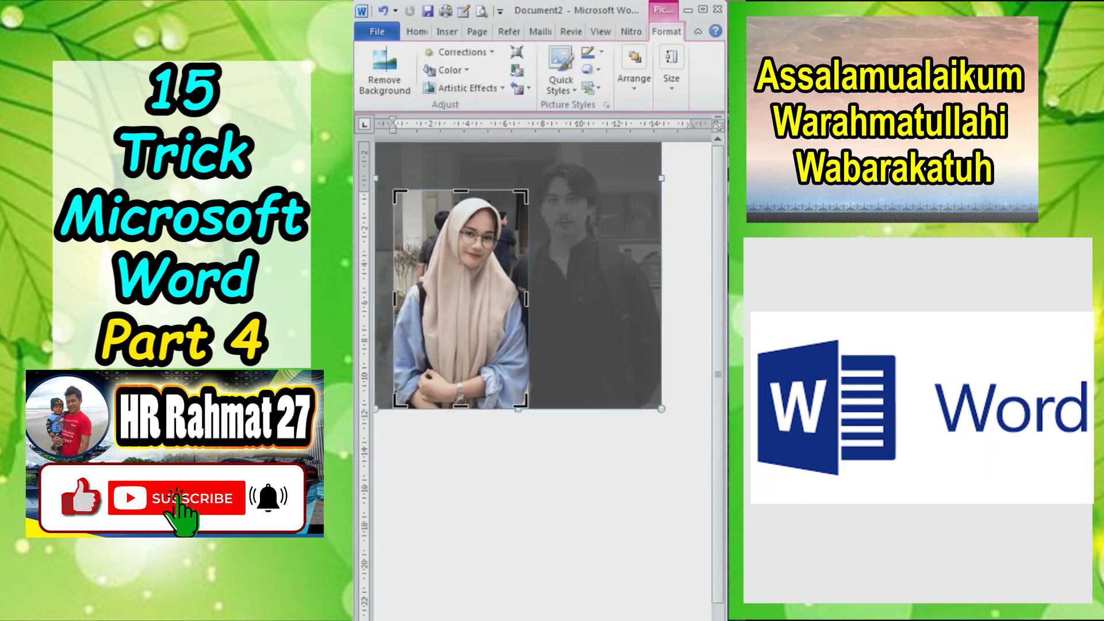
{"action": "left_click", "coordinate": [546, 483]}
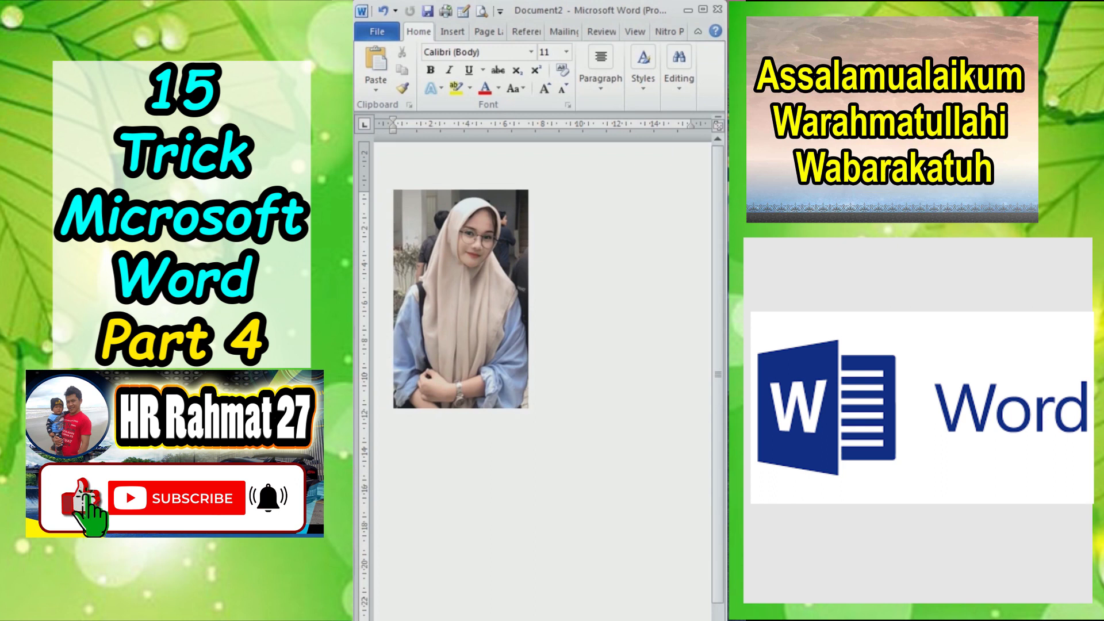
{"action": "scroll", "coordinate": [518, 345], "scroll_direction": "up", "scroll_amount": 4}
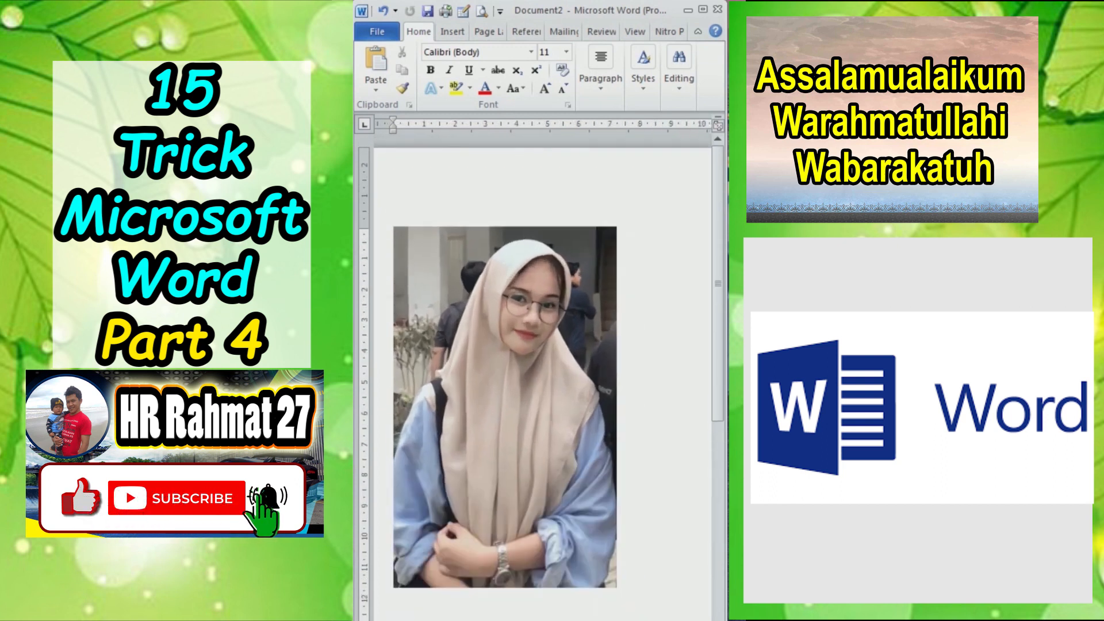
{"action": "scroll", "coordinate": [518, 373], "scroll_direction": "up", "scroll_amount": 1}
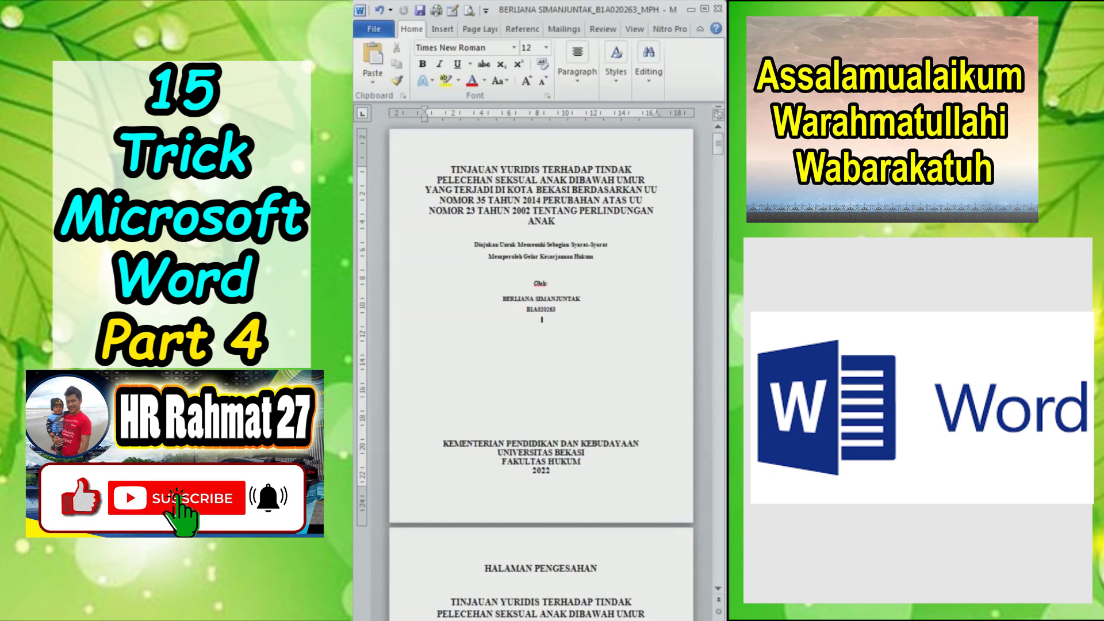
Step: Open the cover page's footer for editing and insert a Plain Number 2 page number at the bottom of the page
{"action": "scroll", "coordinate": [541, 345], "scroll_direction": "down", "scroll_amount": 3}
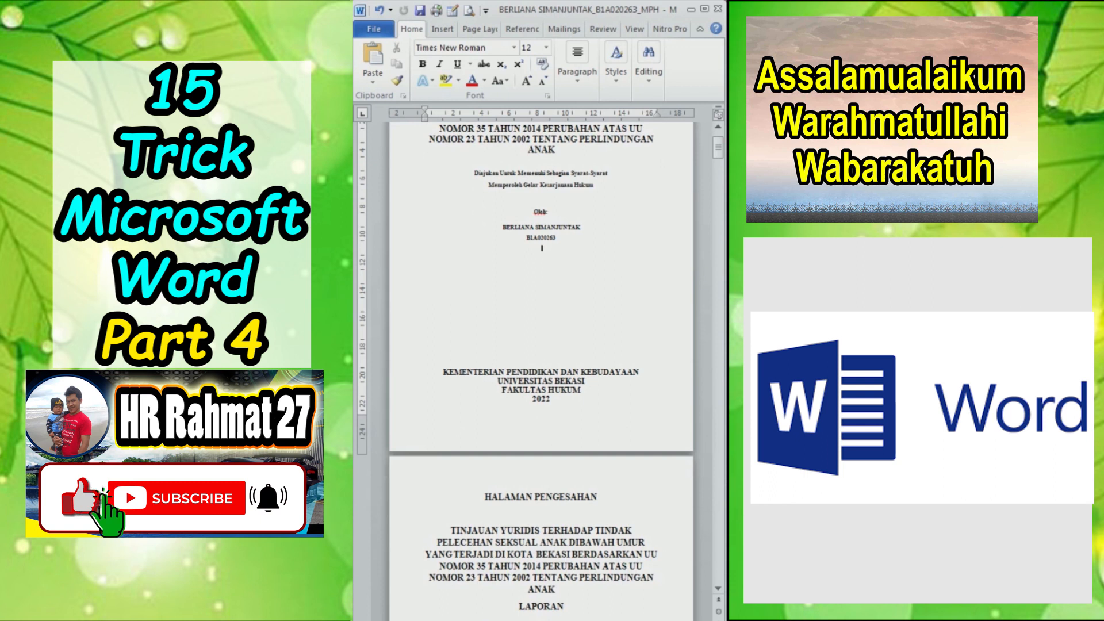
{"action": "double_click", "coordinate": [541, 432]}
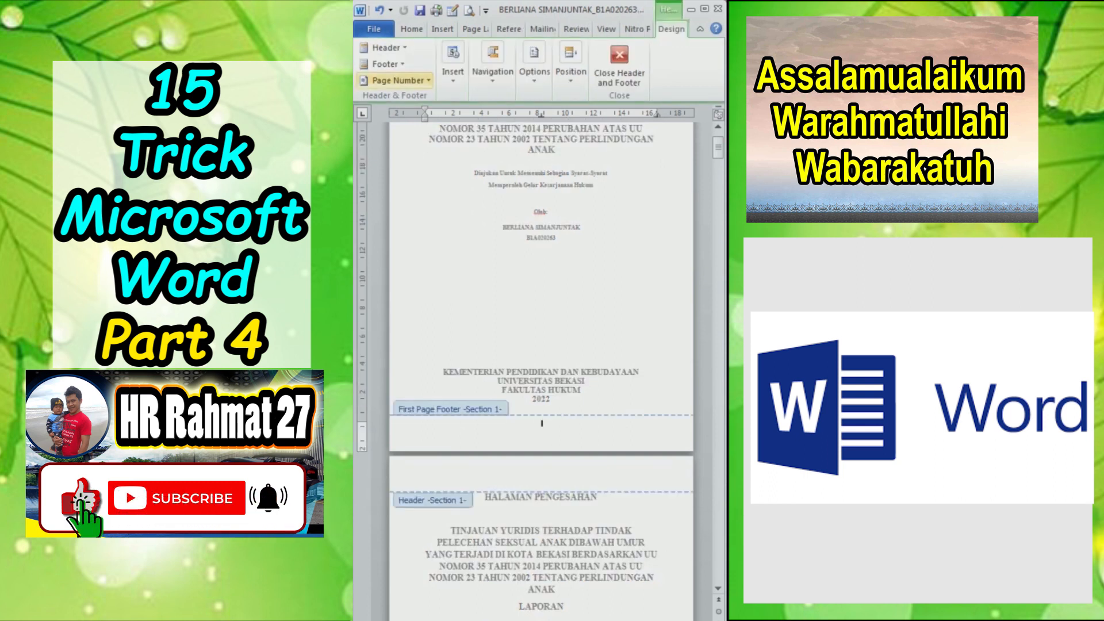
{"action": "left_click", "coordinate": [398, 81]}
{"action": "mouse_move", "coordinate": [411, 114]}
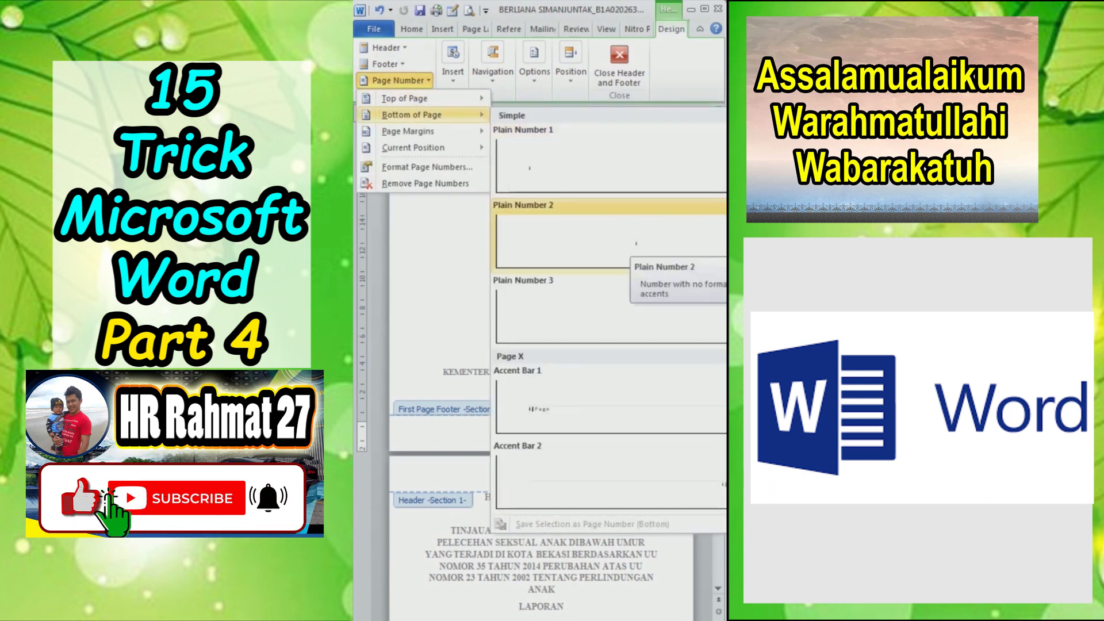
{"action": "left_click", "coordinate": [608, 236]}
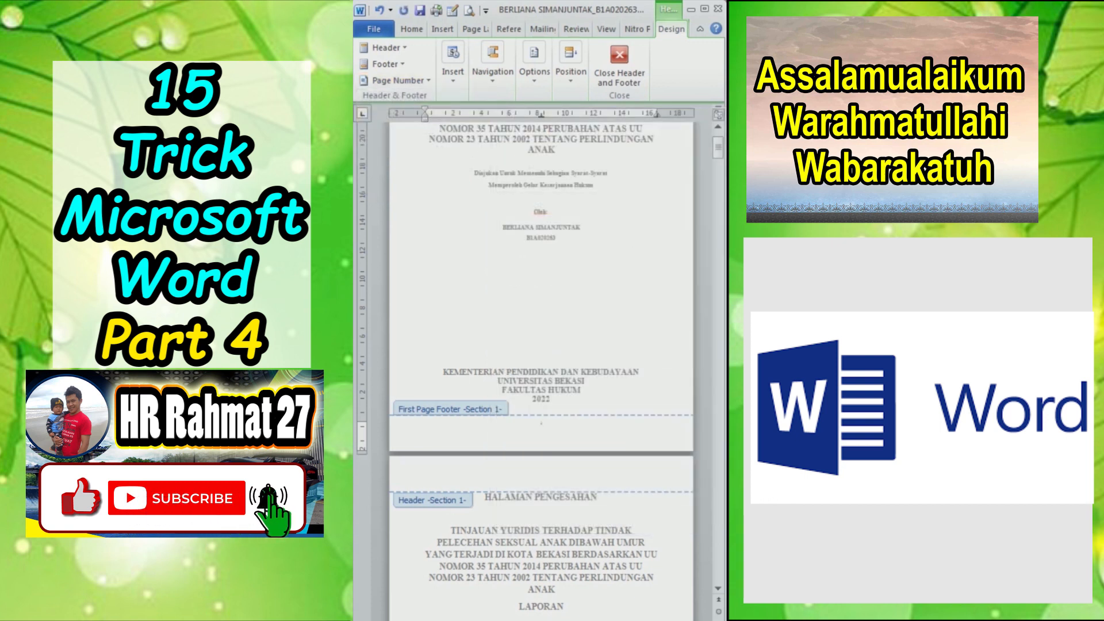
Step: Set the footer's page number format to 1, 2, 3, … starting at 1, and return to the document body
{"action": "scroll", "coordinate": [541, 362], "scroll_direction": "up", "scroll_amount": 10}
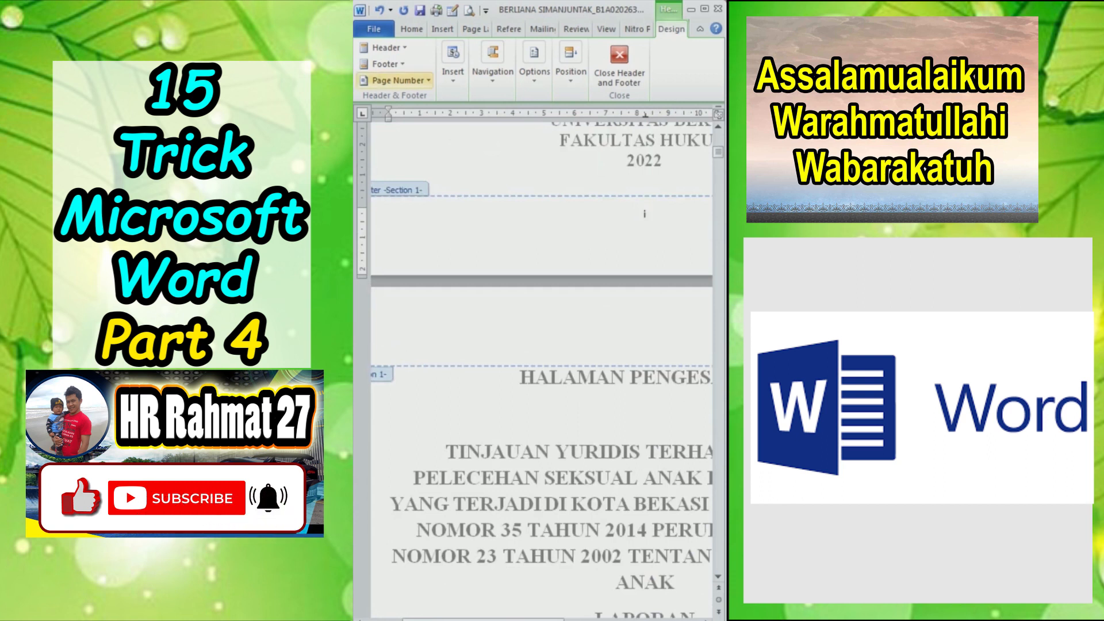
{"action": "left_click", "coordinate": [397, 80]}
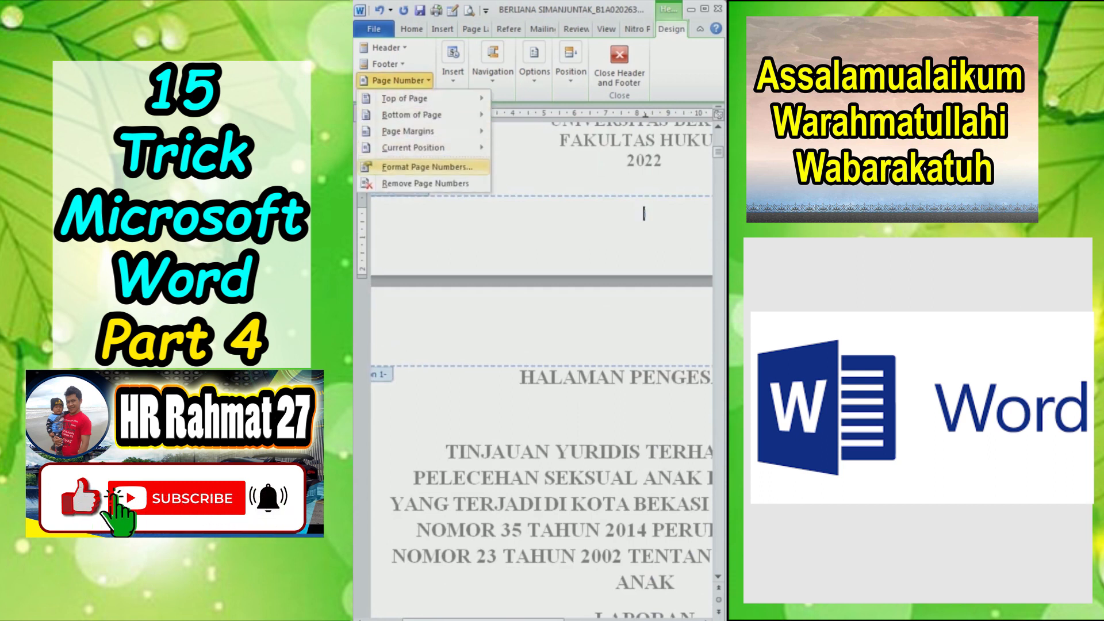
{"action": "left_click", "coordinate": [427, 167]}
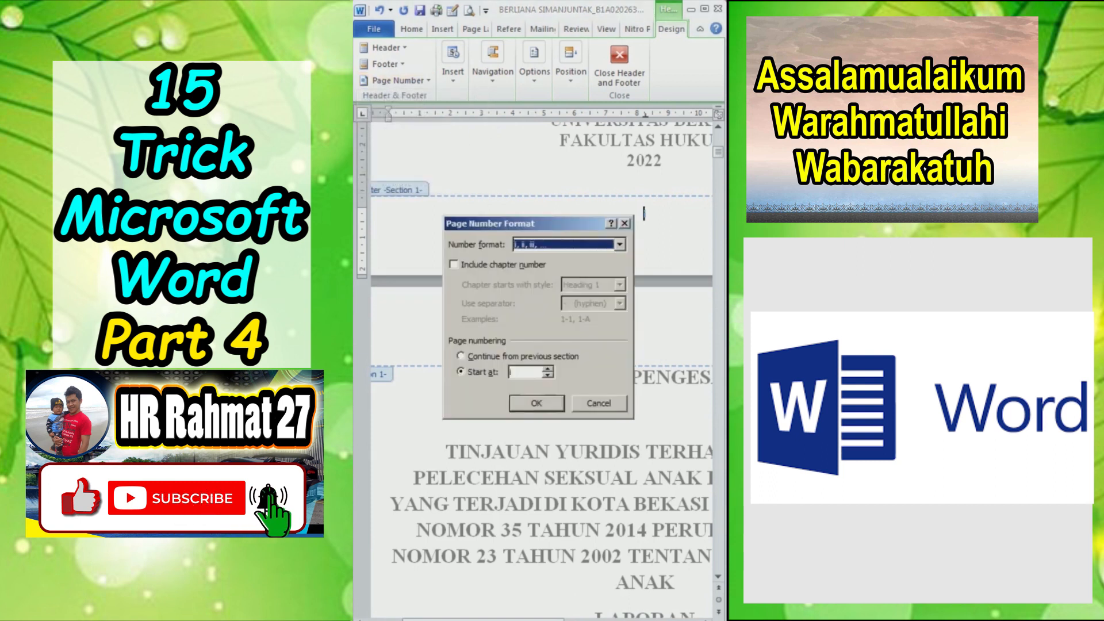
{"action": "left_click", "coordinate": [620, 245]}
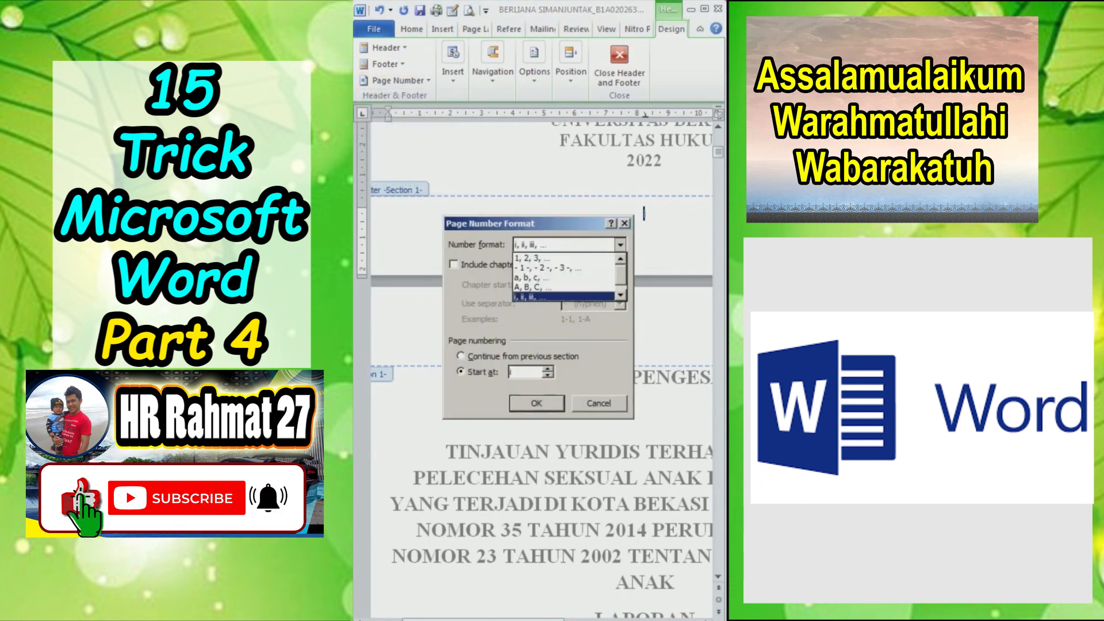
{"action": "left_click", "coordinate": [532, 258]}
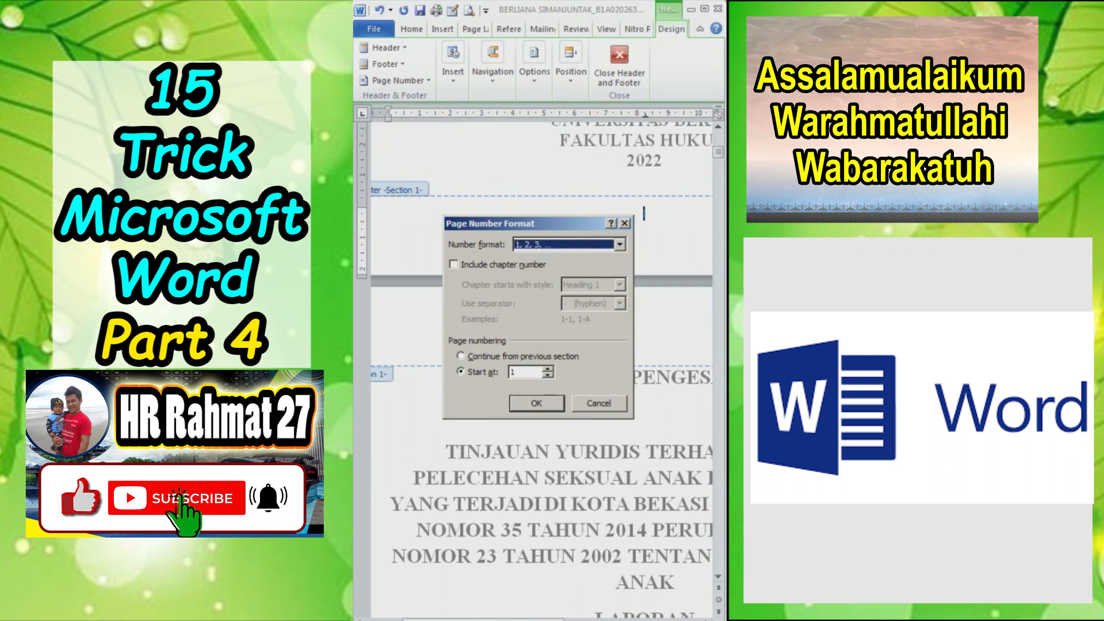
{"action": "key", "text": "Return"}
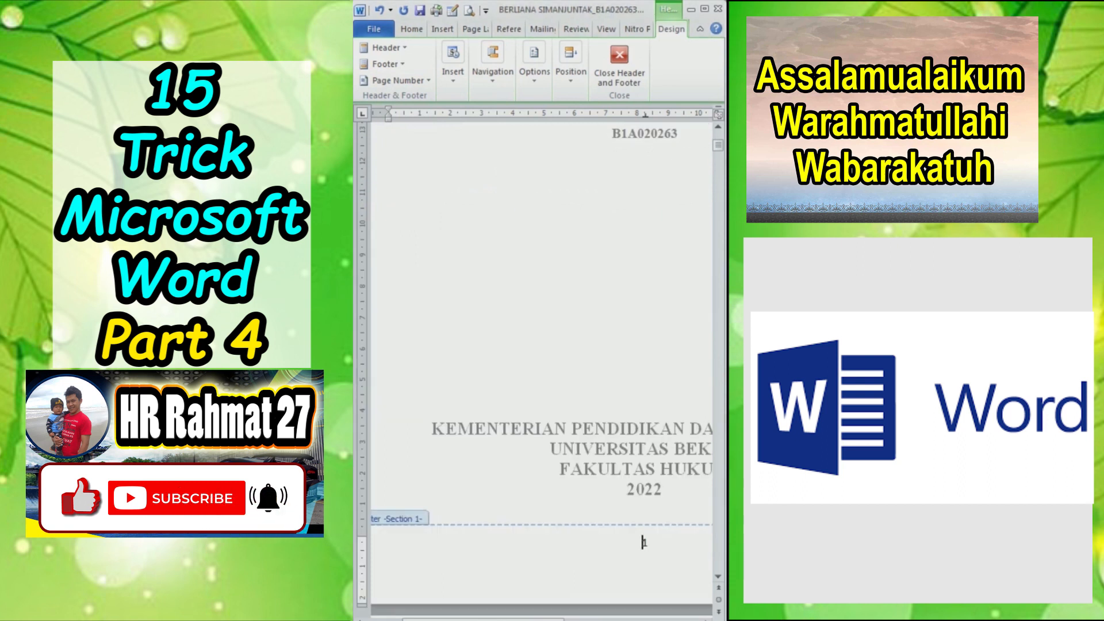
{"action": "double_click", "coordinate": [645, 157]}
Step: Check the page numbers at the bottom of the cover, the approval page and the table of contents
{"action": "scroll", "coordinate": [541, 357], "scroll_direction": "down", "scroll_amount": 5}
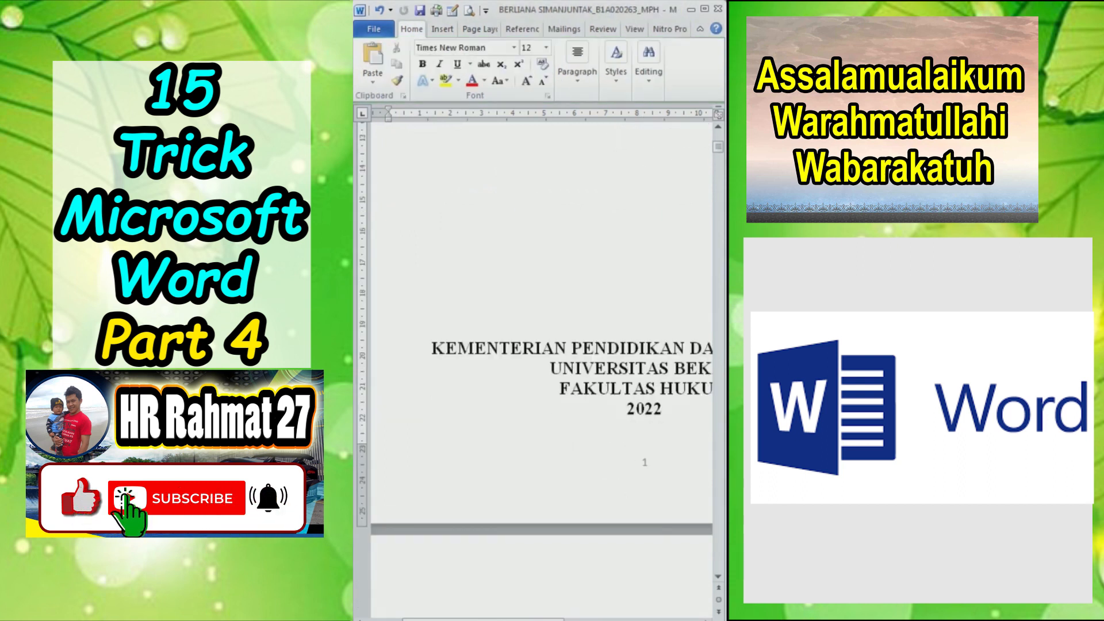
{"action": "left_click_drag", "start_coordinate": [484, 620], "coordinate": [539, 620]}
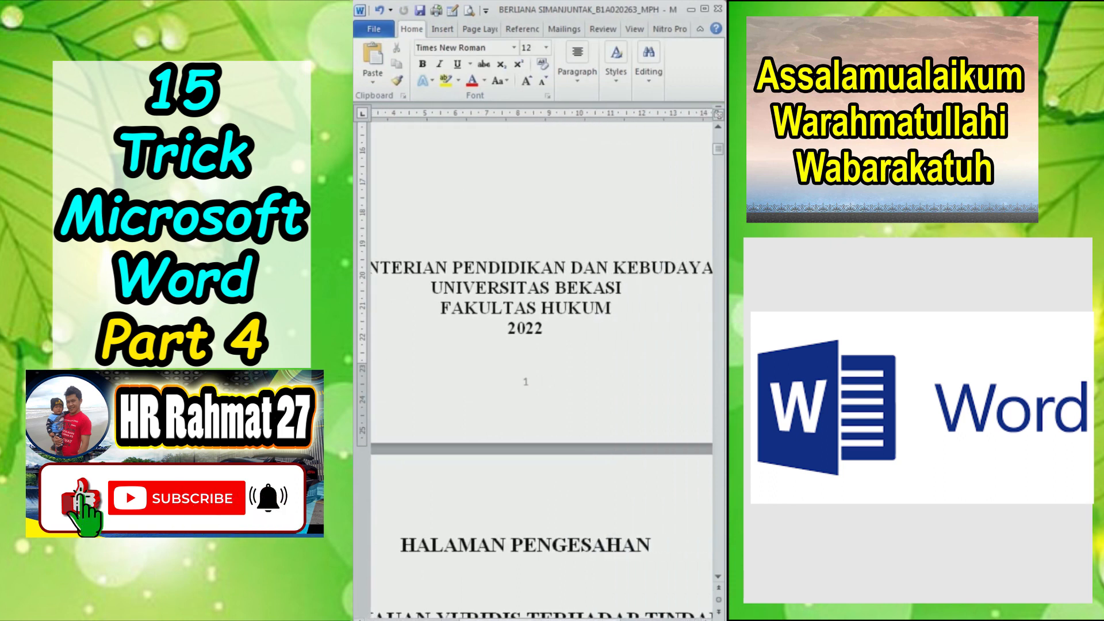
{"action": "scroll", "coordinate": [540, 346], "scroll_direction": "down", "scroll_amount": 15}
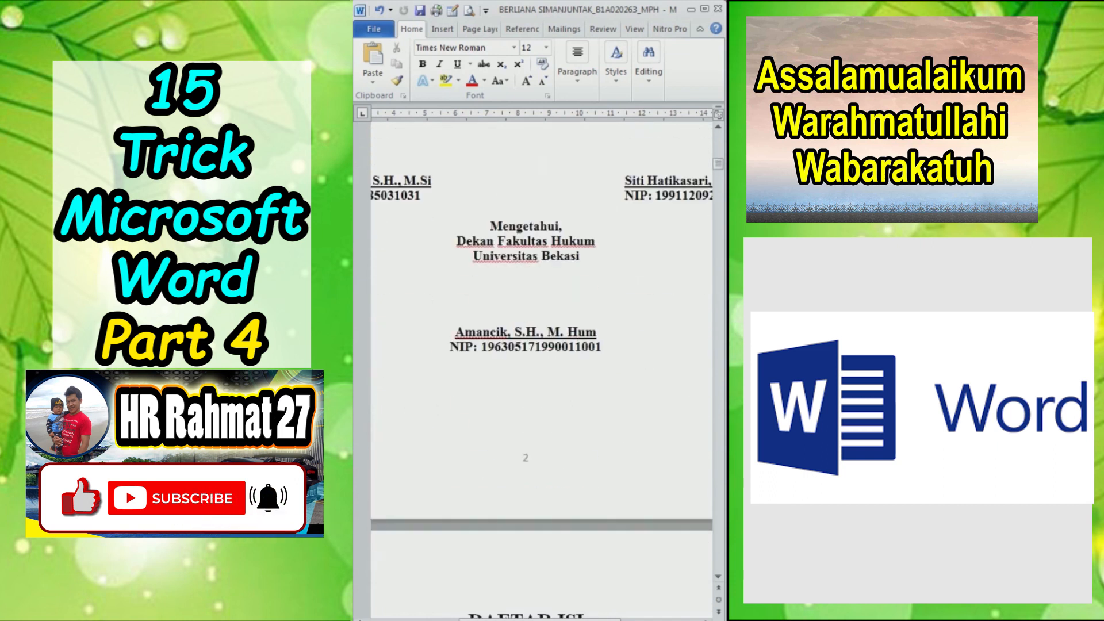
{"action": "scroll", "coordinate": [540, 345], "scroll_direction": "down", "scroll_amount": 15}
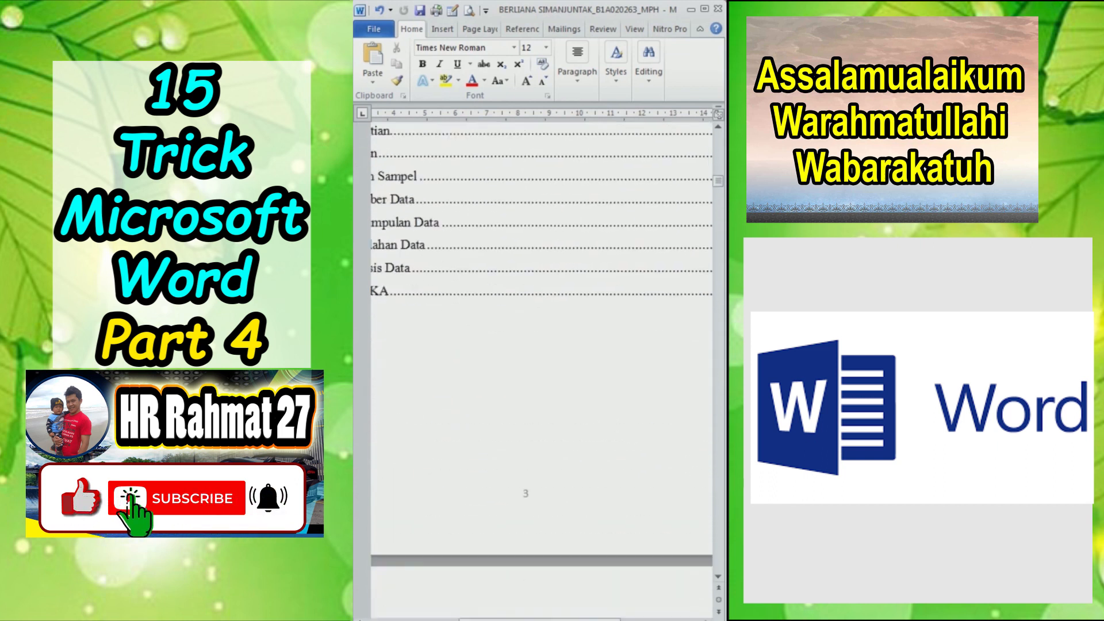
{"action": "scroll", "coordinate": [540, 345], "scroll_direction": "down", "scroll_amount": 3}
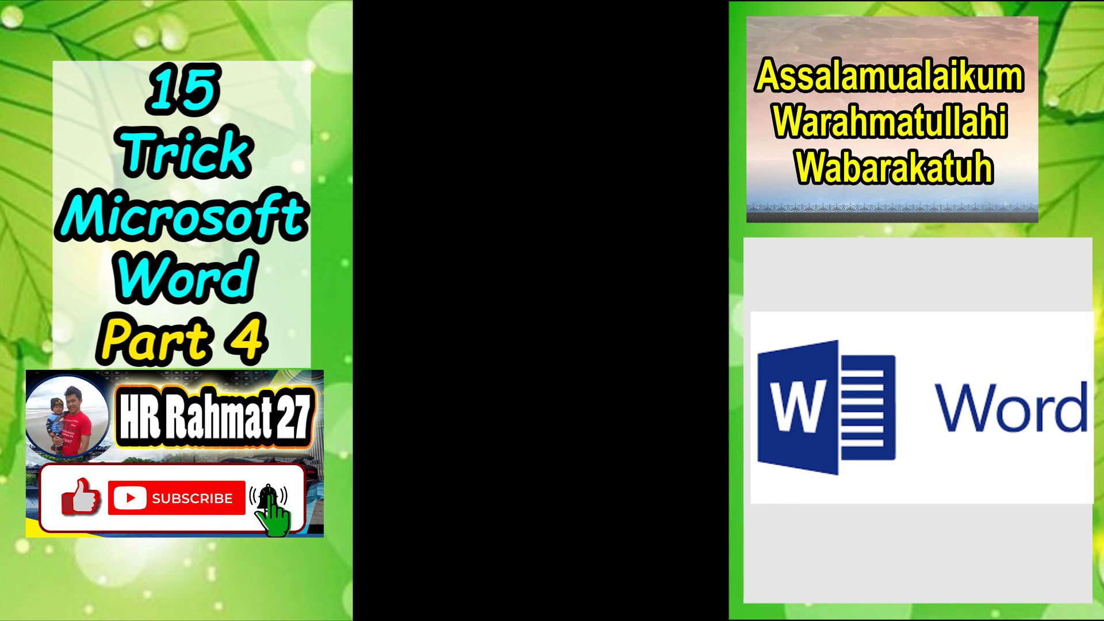